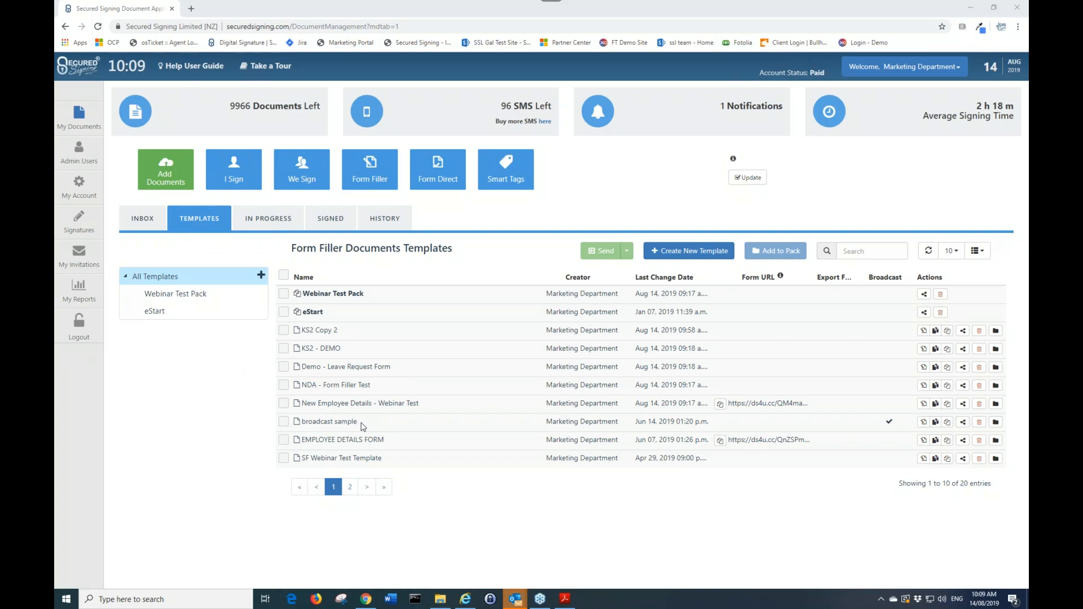
Create a new Form Filler template by uploading New Employee Details.docx
left_click(692, 252)
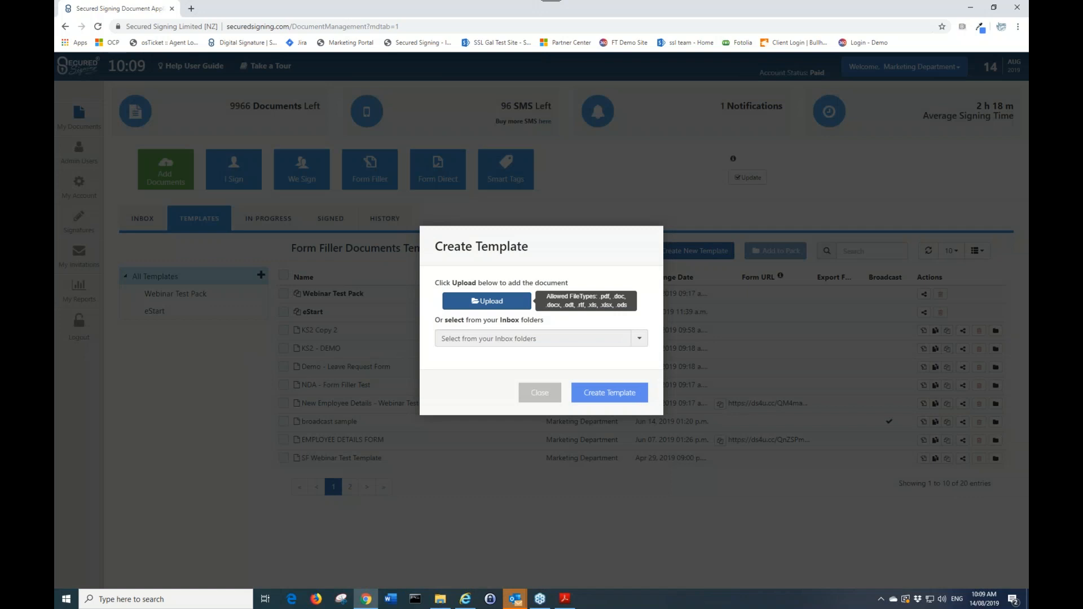
left_click(486, 301)
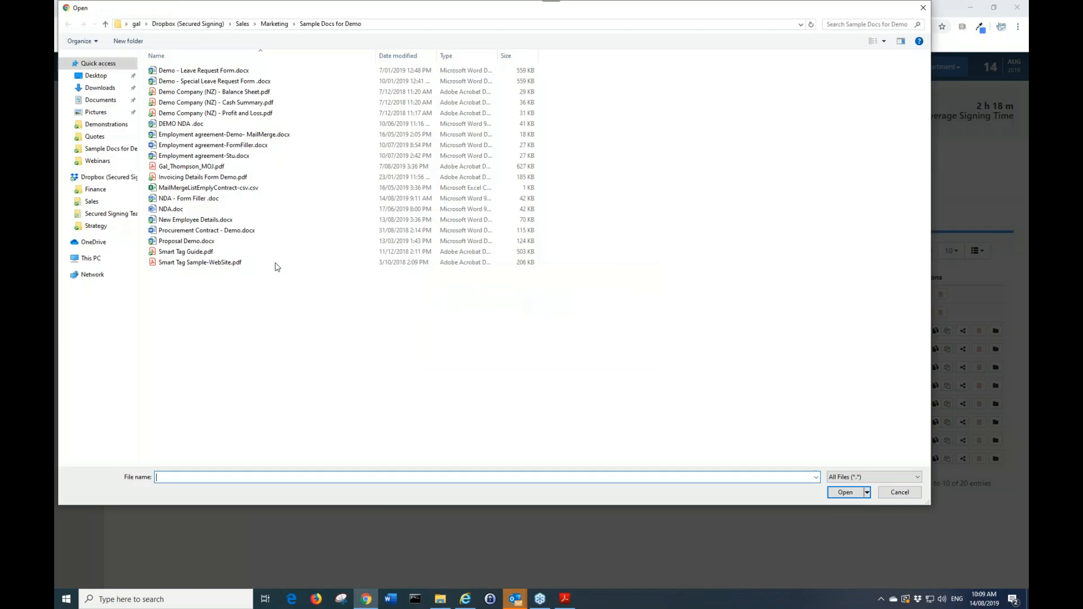
double_click(210, 220)
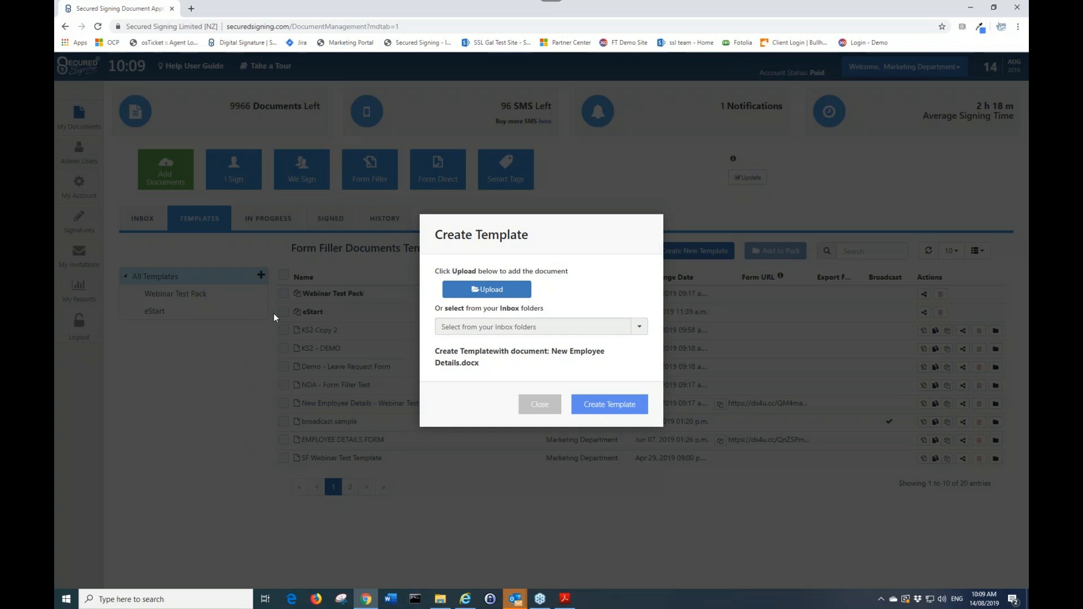
left_click(598, 405)
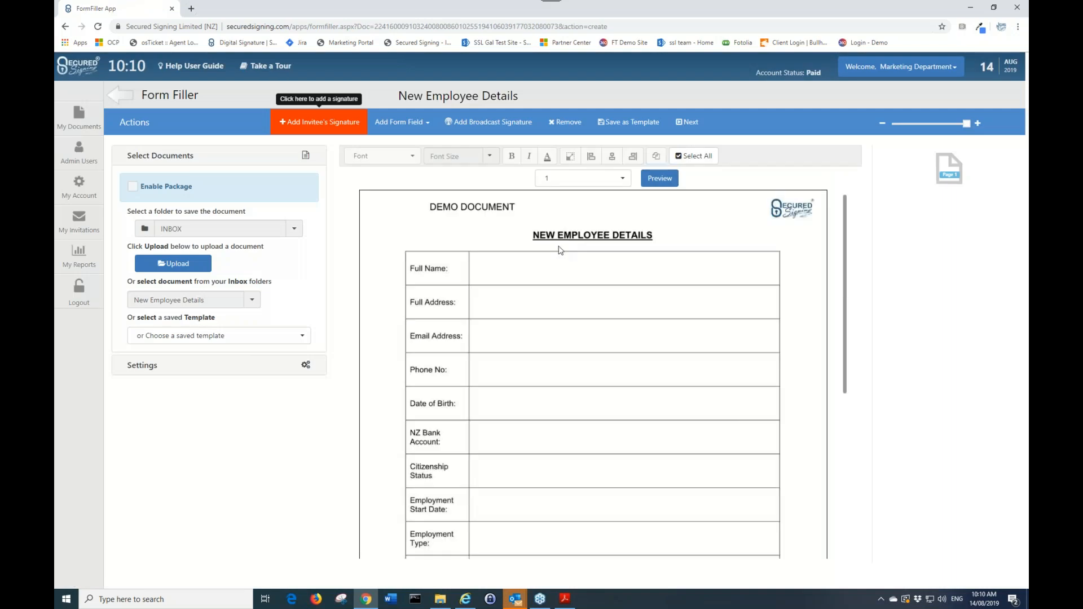
Leave the new template's editor without adding fields and return to the templates list
scroll(641, 271, "down", 5)
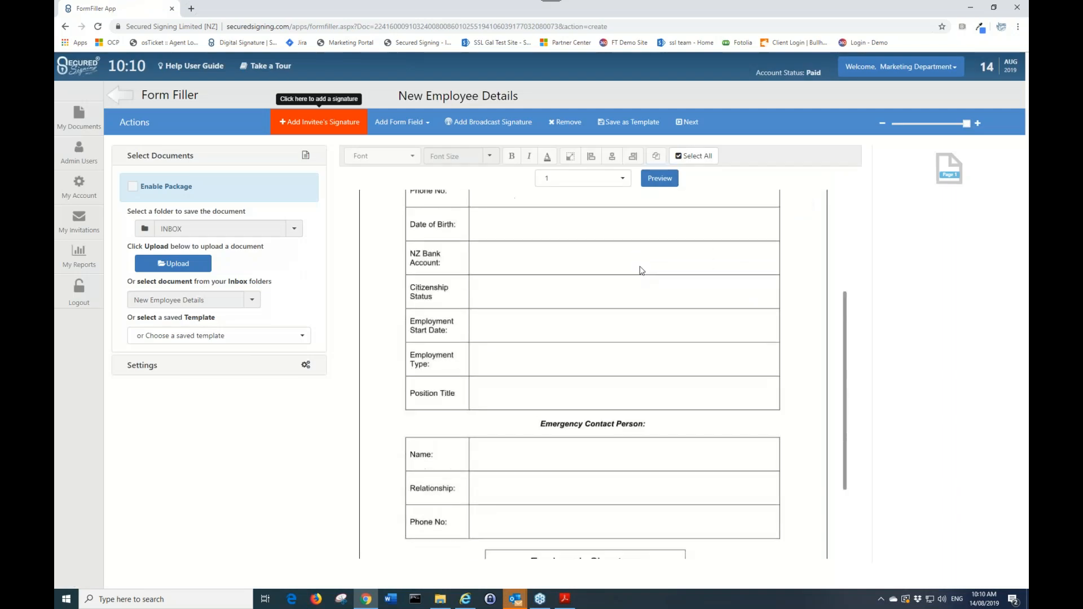
scroll(643, 269, "up", 5)
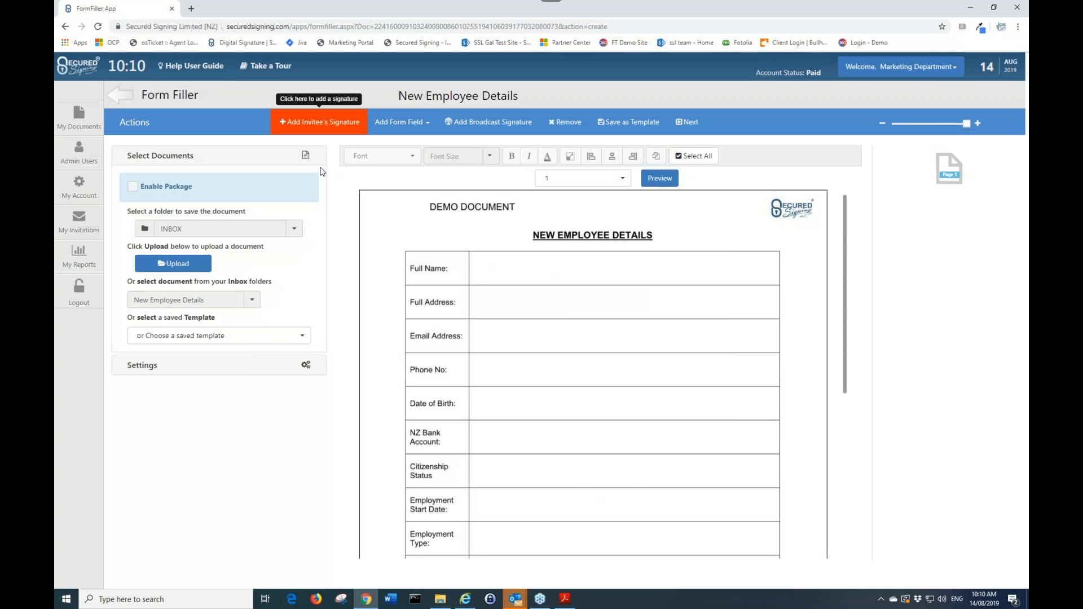
left_click(405, 125)
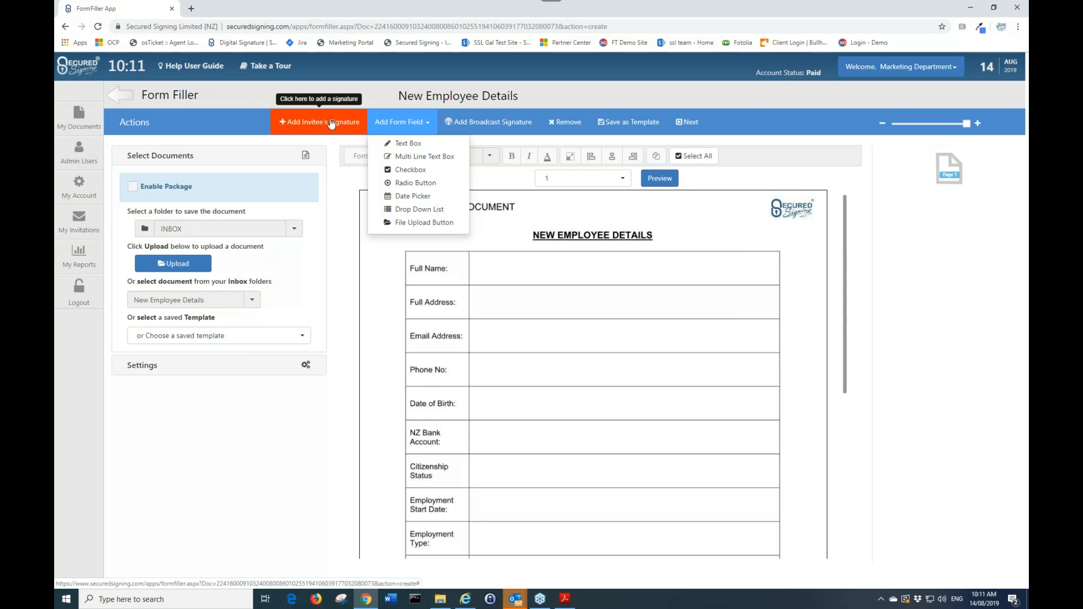
left_click(77, 114)
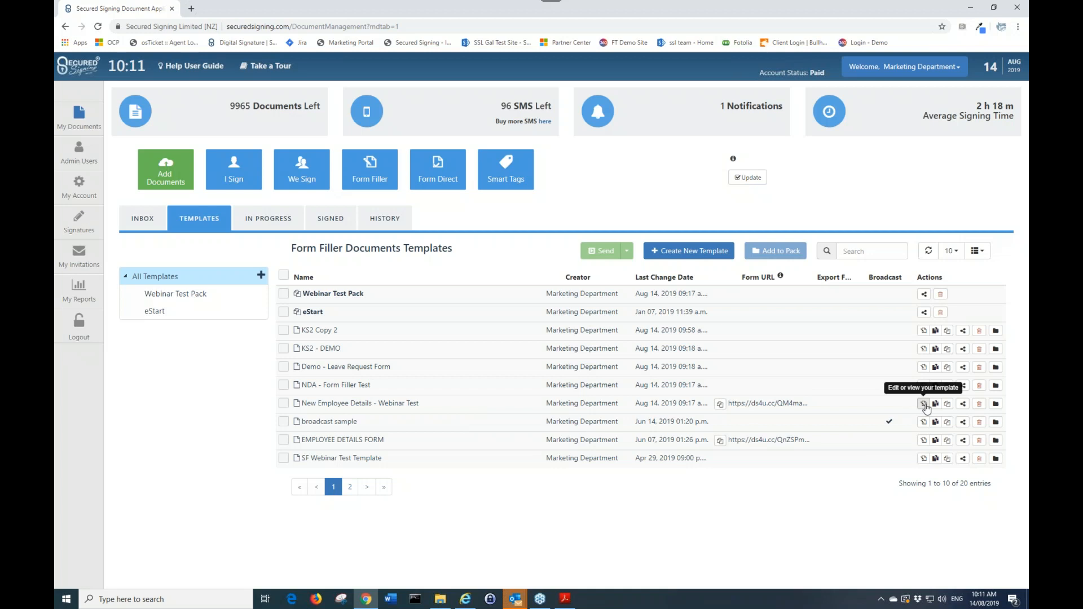
Open the New Employee Details - Webinar Test template and draw a text box in the Citizenship Status row
left_click(923, 403)
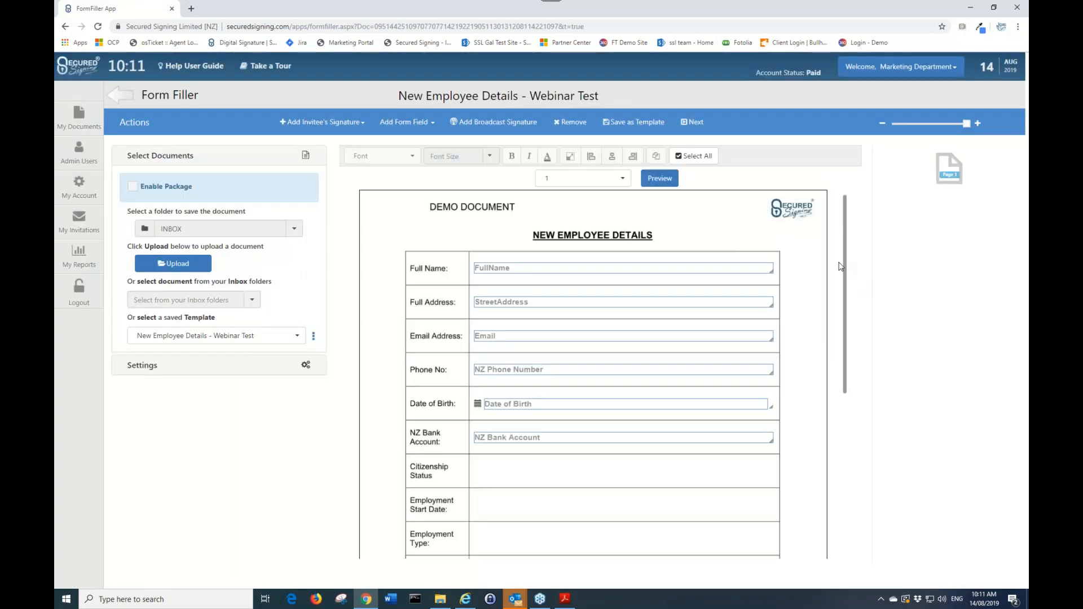
left_click(414, 122)
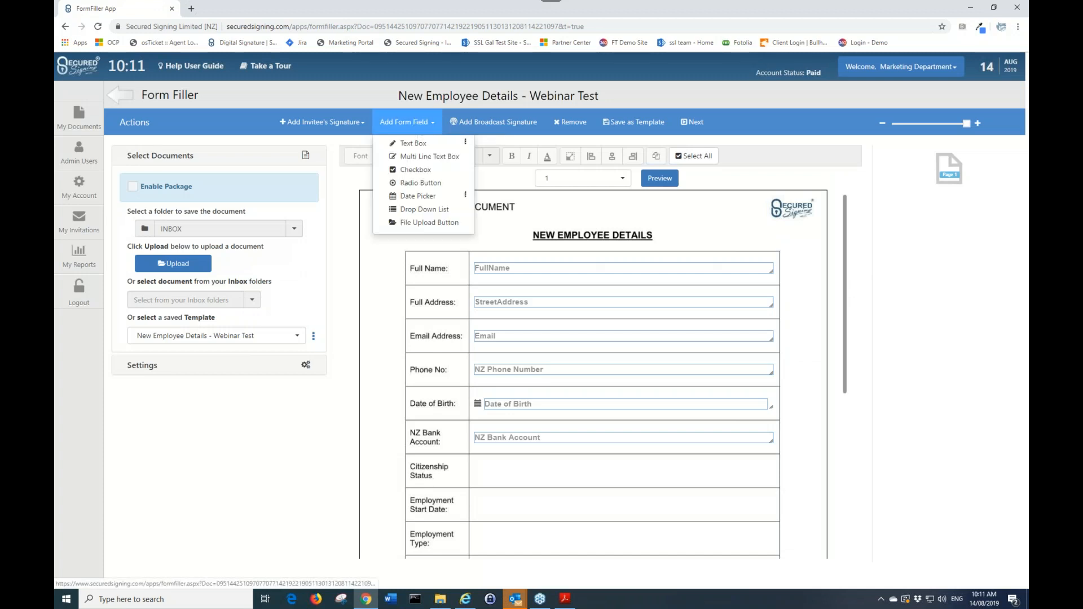
left_click(415, 144)
left_click_drag(428, 213, 532, 398)
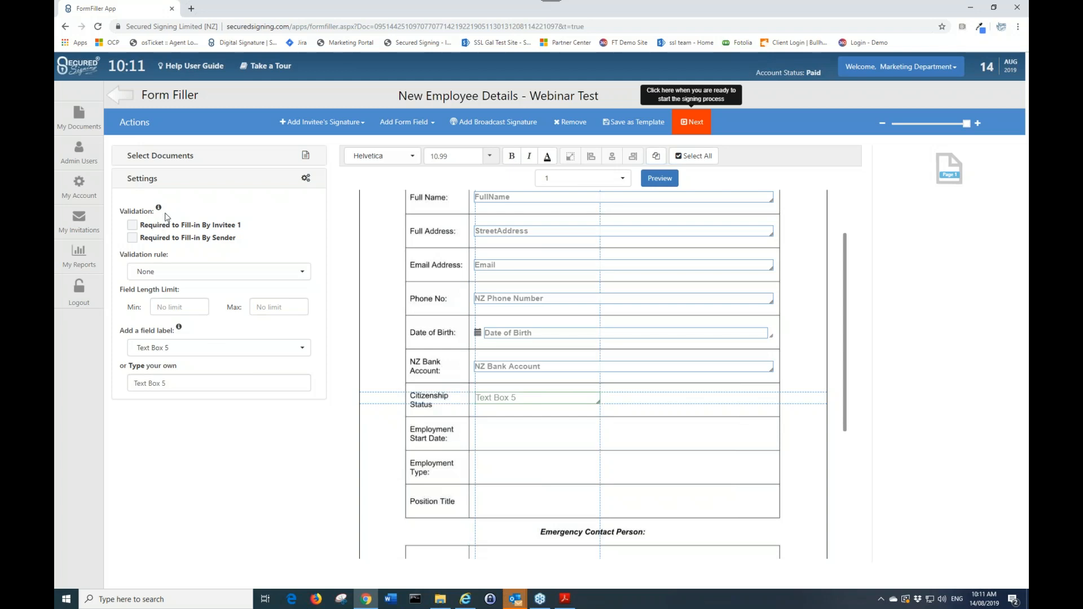
left_click(180, 237)
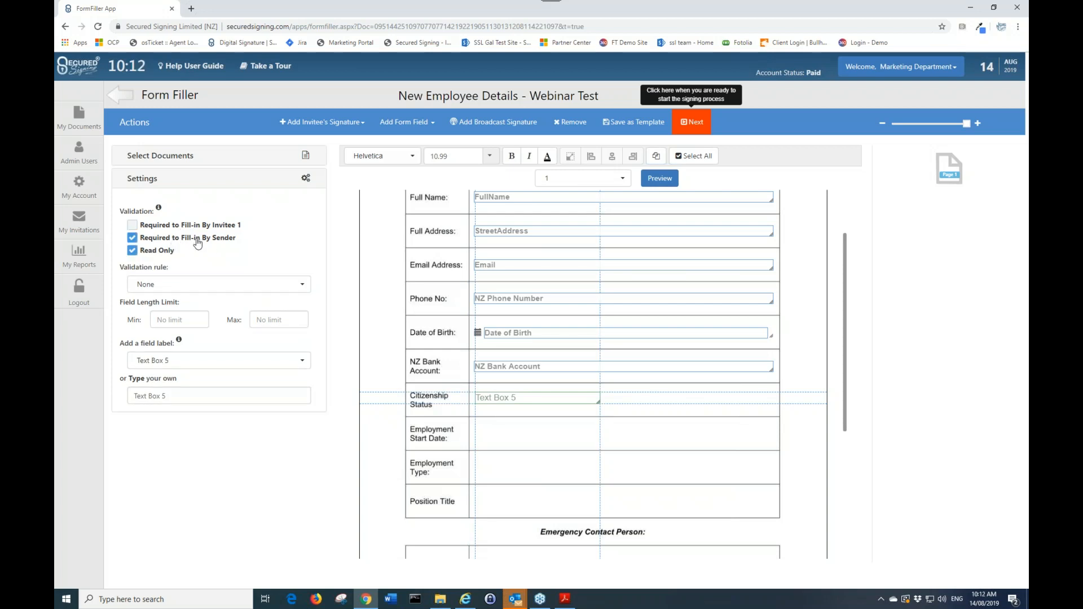
left_click(133, 251)
left_click(132, 250)
left_click(134, 239)
Browse the available validation rule options for the new text box
left_click(172, 271)
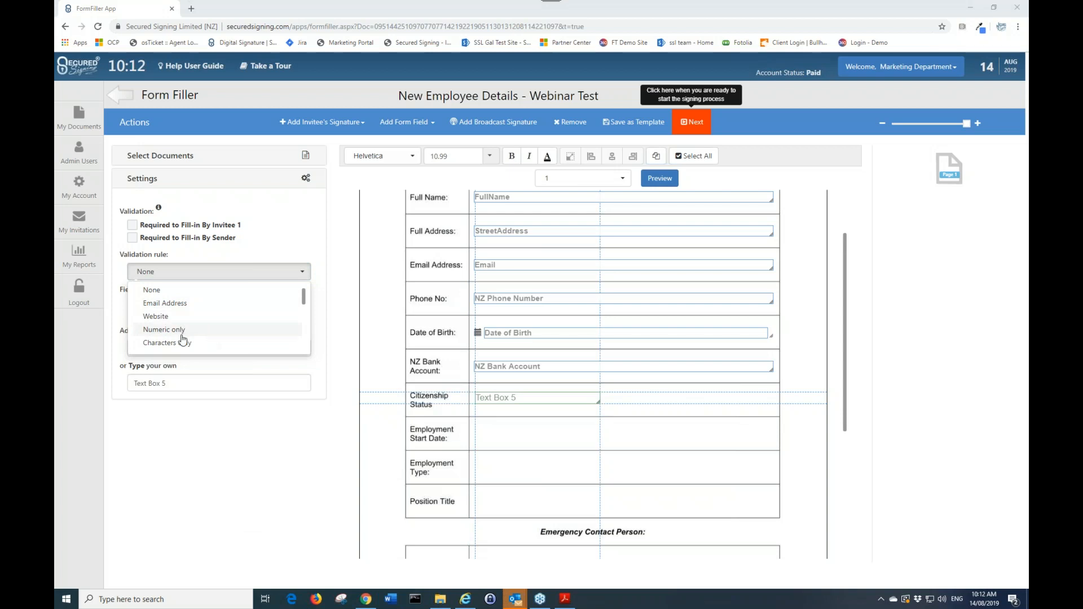
scroll(194, 338, "down", 3)
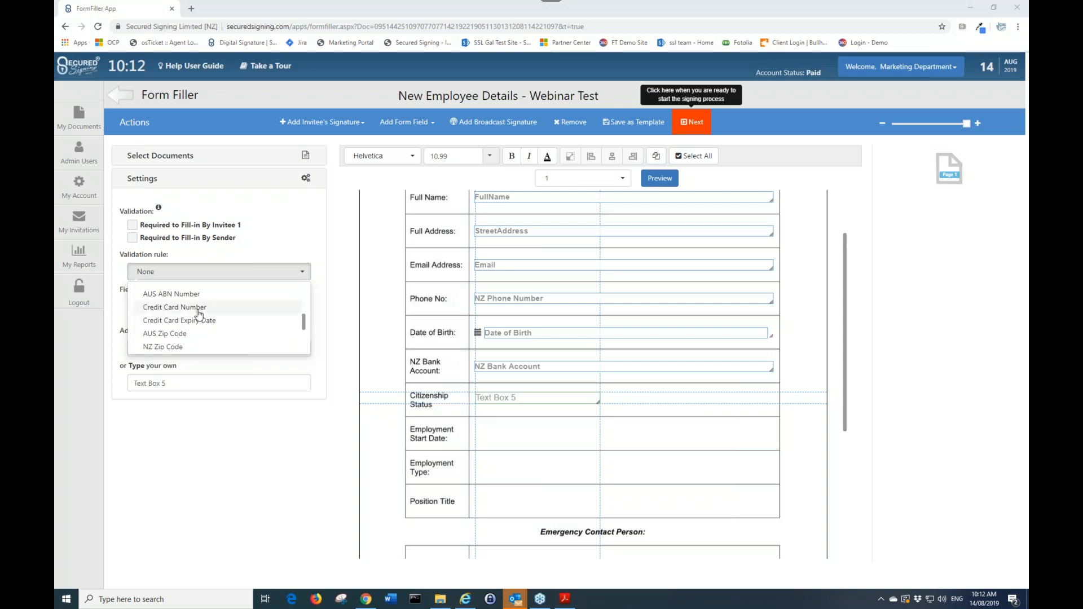
scroll(192, 316, "up", 2)
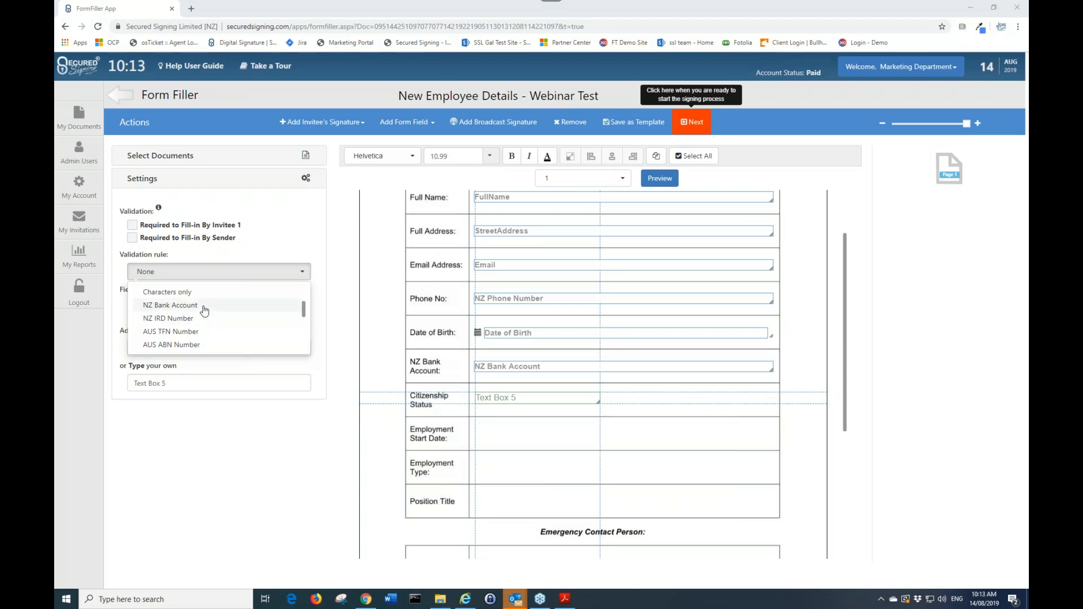
scroll(195, 337, "down", 5)
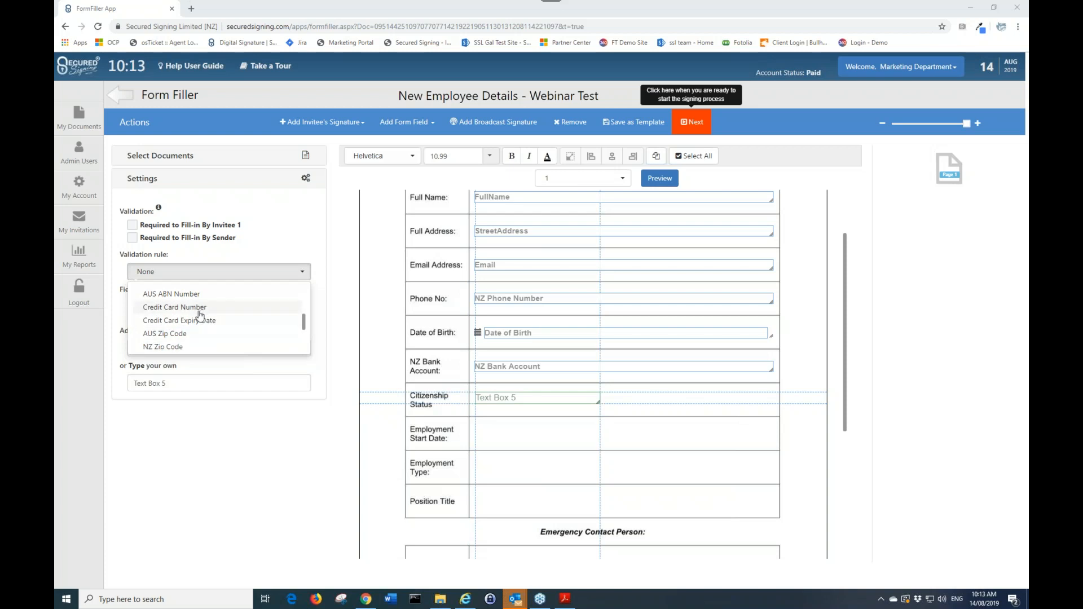
scroll(203, 324, "down", 1)
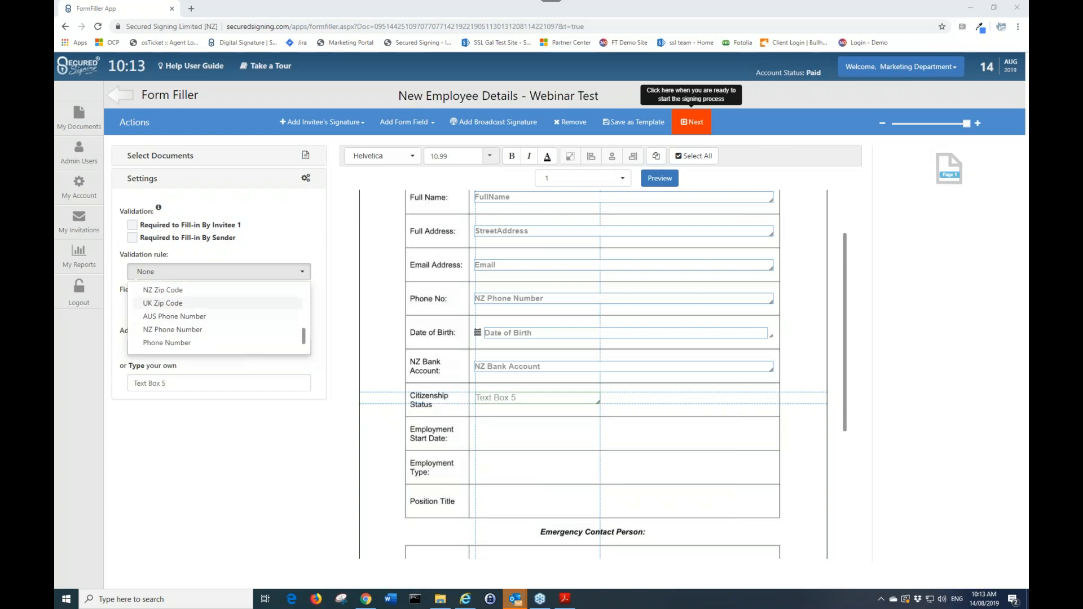
left_click(234, 275)
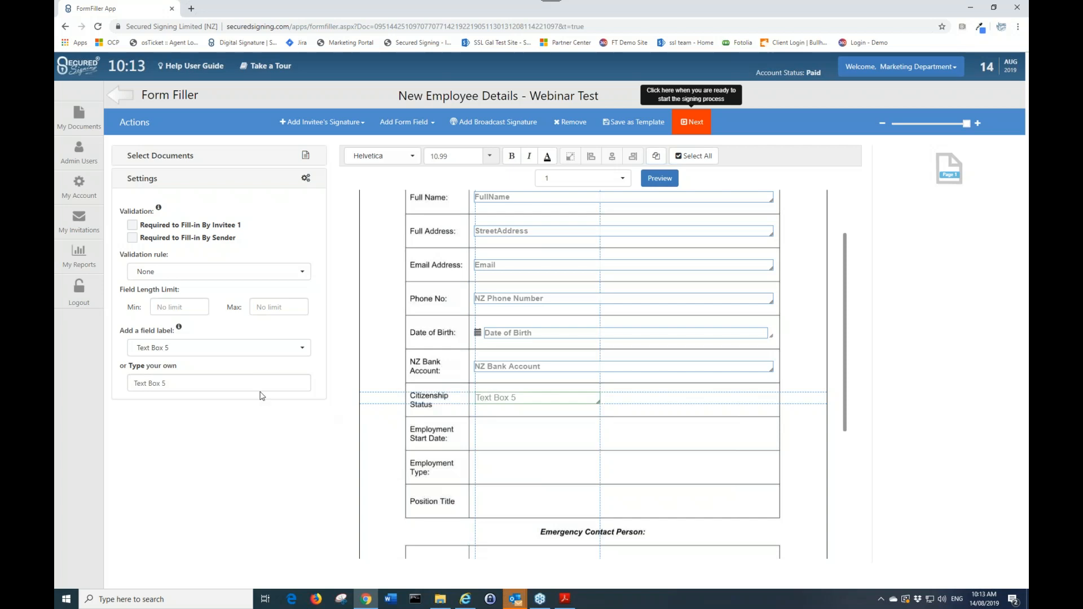
Label the new text box Citizen Status
left_click(226, 348)
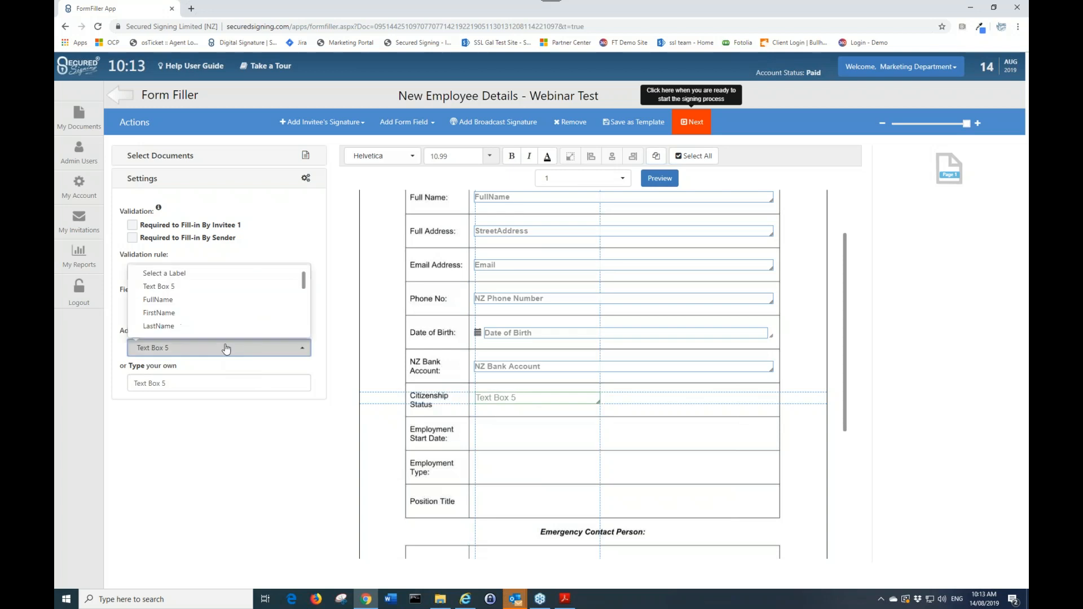
scroll(221, 296, "down", 2)
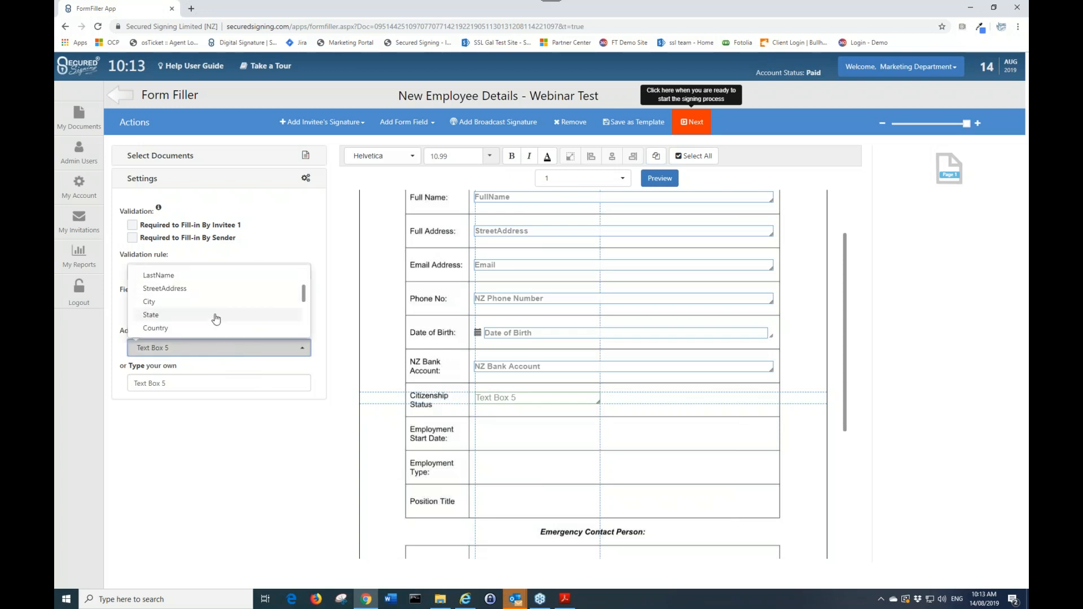
scroll(219, 319, "down", 2)
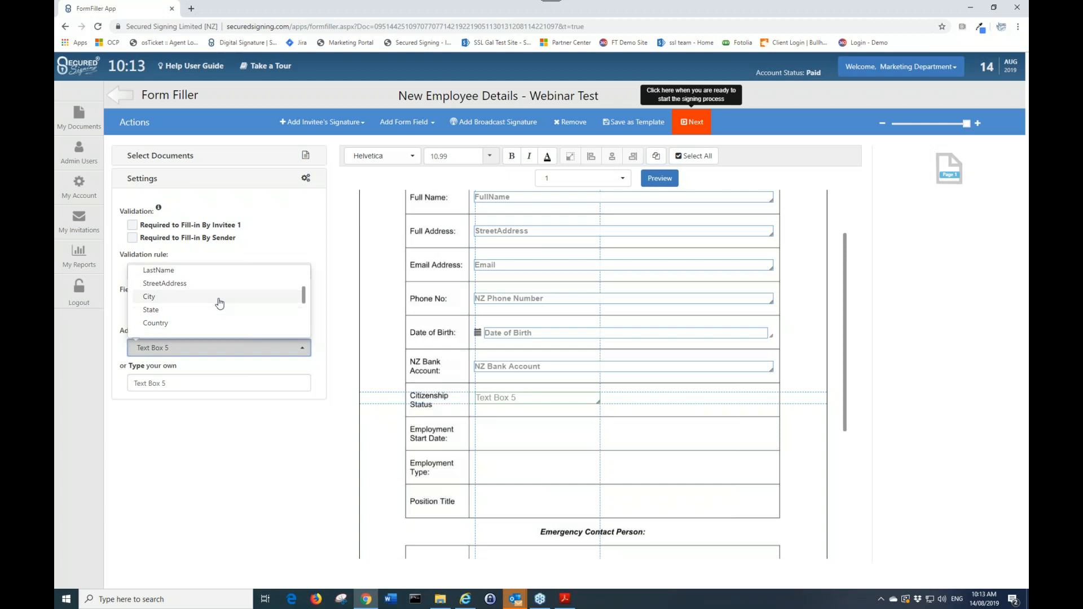
scroll(219, 321, "down", 2)
left_click(206, 383)
left_click_drag(206, 383, 149, 382)
type("Ci")
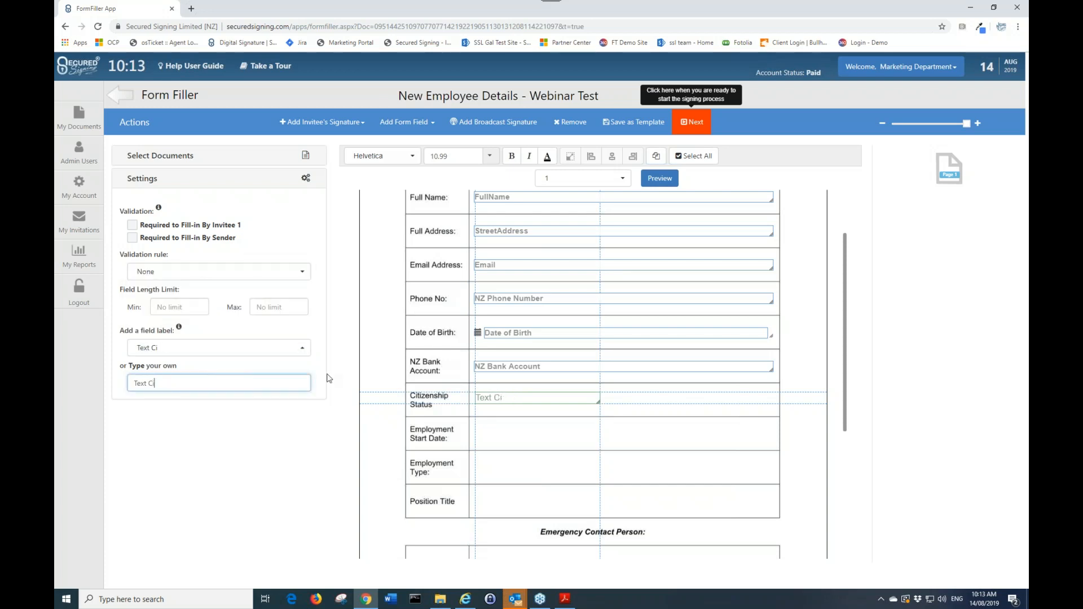
key("BackSpace")
key("BackSpace")
key("BackSpace")
key("BackSpace")
type("Citizen S")
left_click_drag(180, 383, 129, 383)
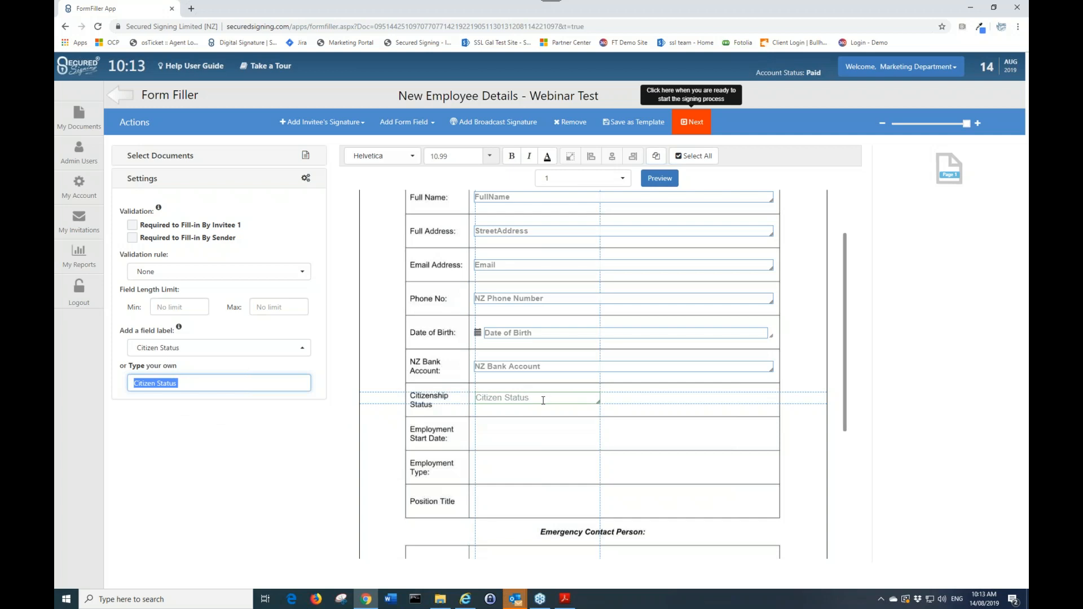
left_click(213, 424)
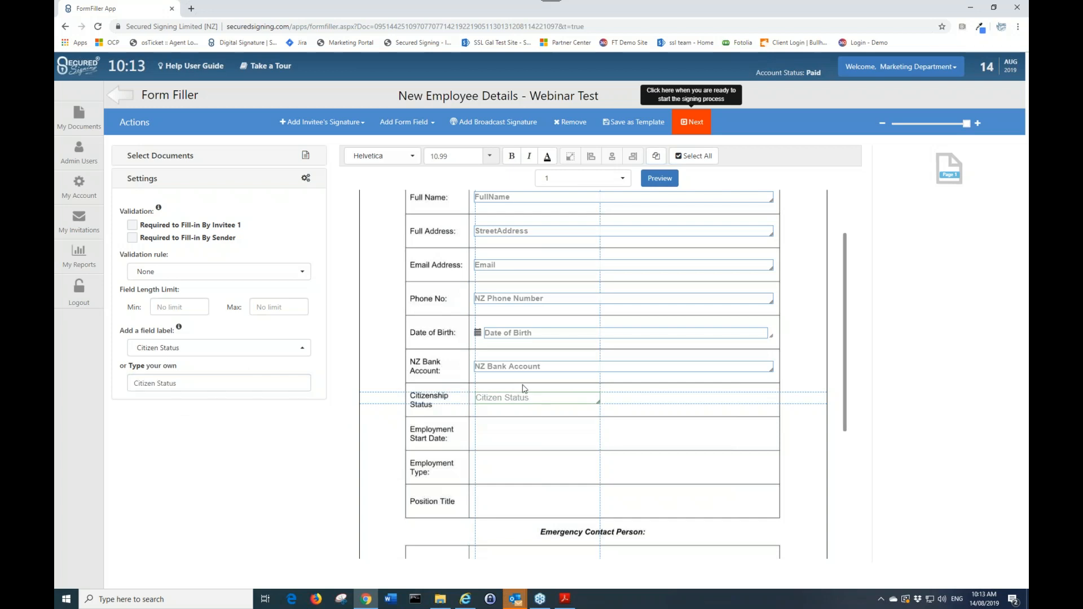
Select all fields and set their font to Arial
scroll(526, 389, "up", 1)
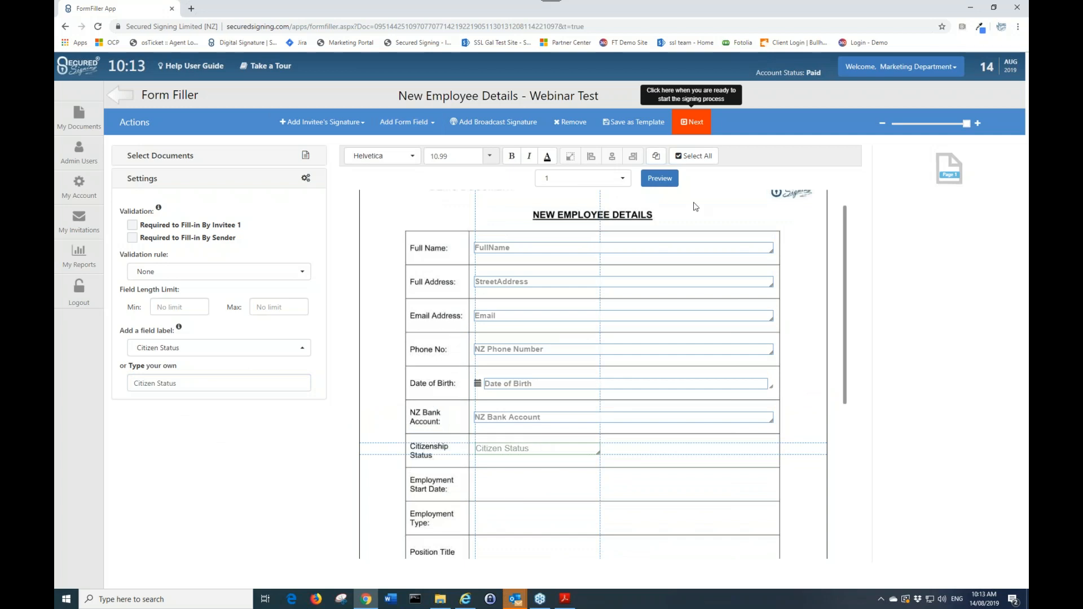
left_click(707, 157)
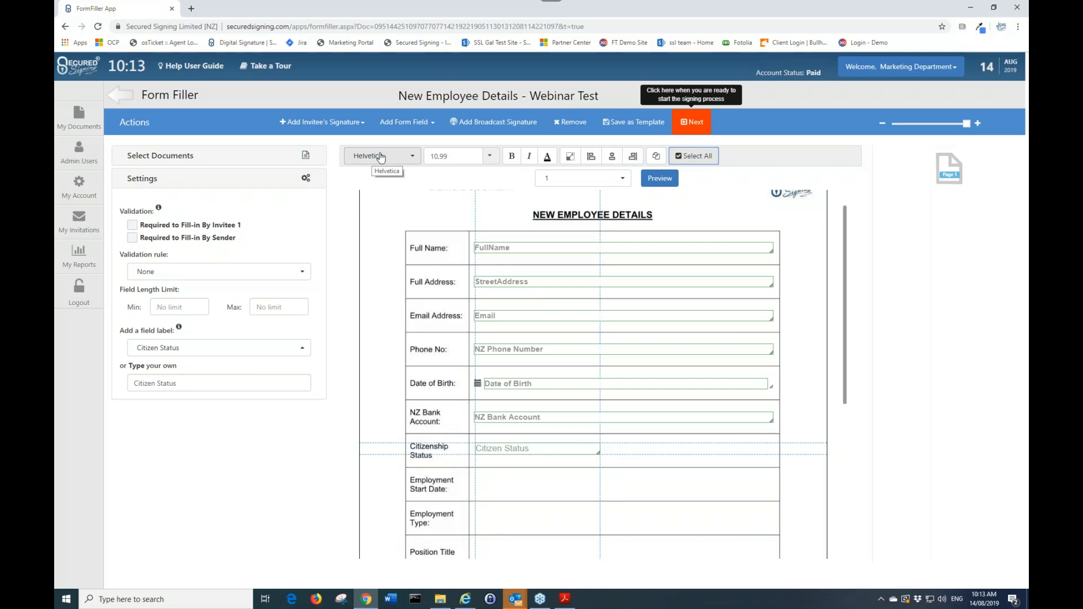
left_click(403, 157)
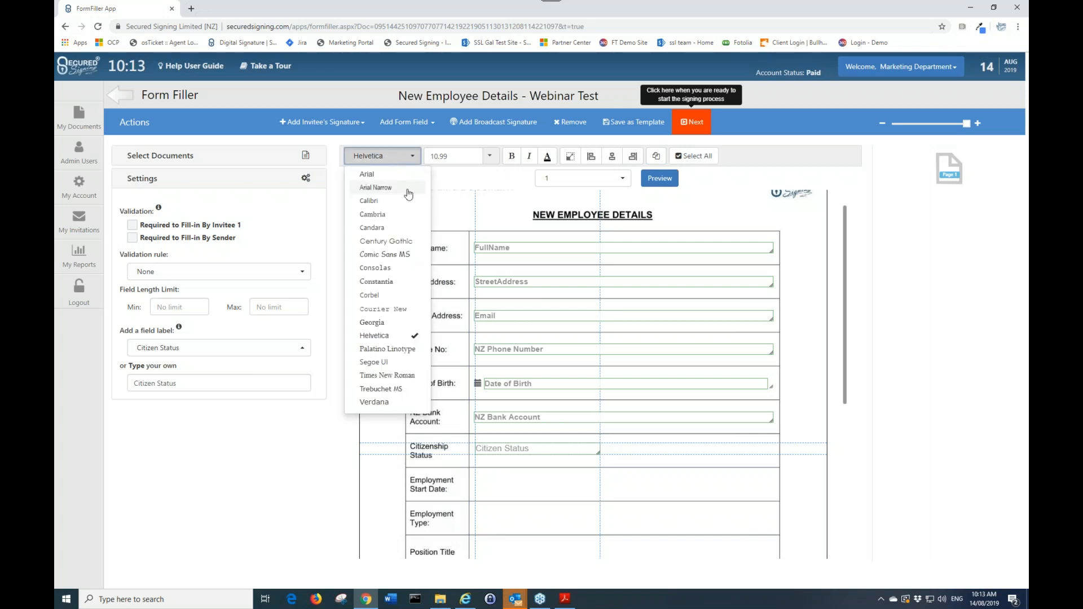
left_click(399, 175)
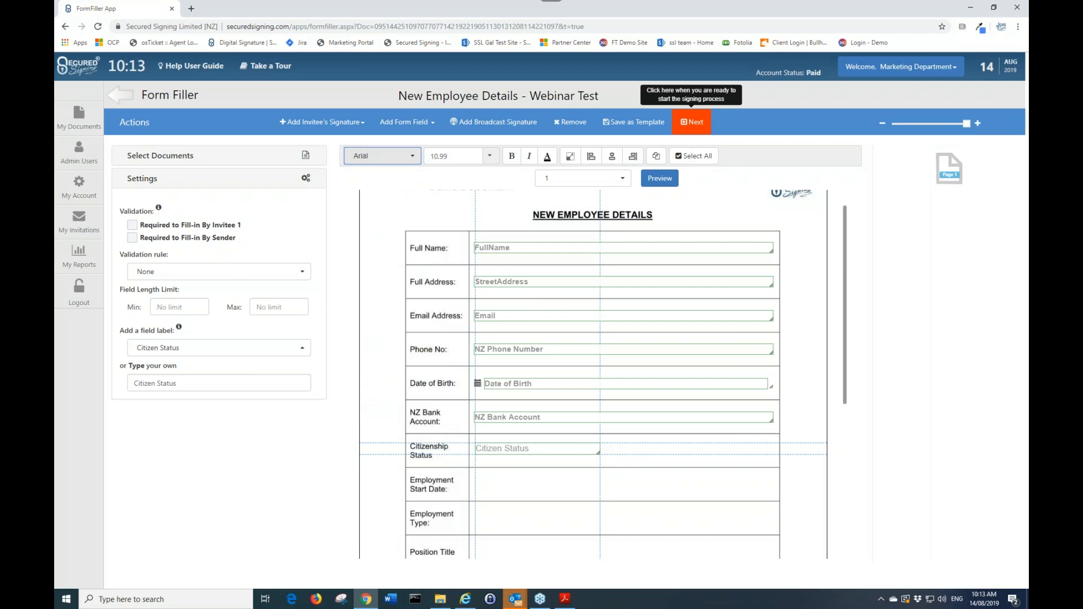
Set the font size of all selected fields to 10
left_click(492, 157)
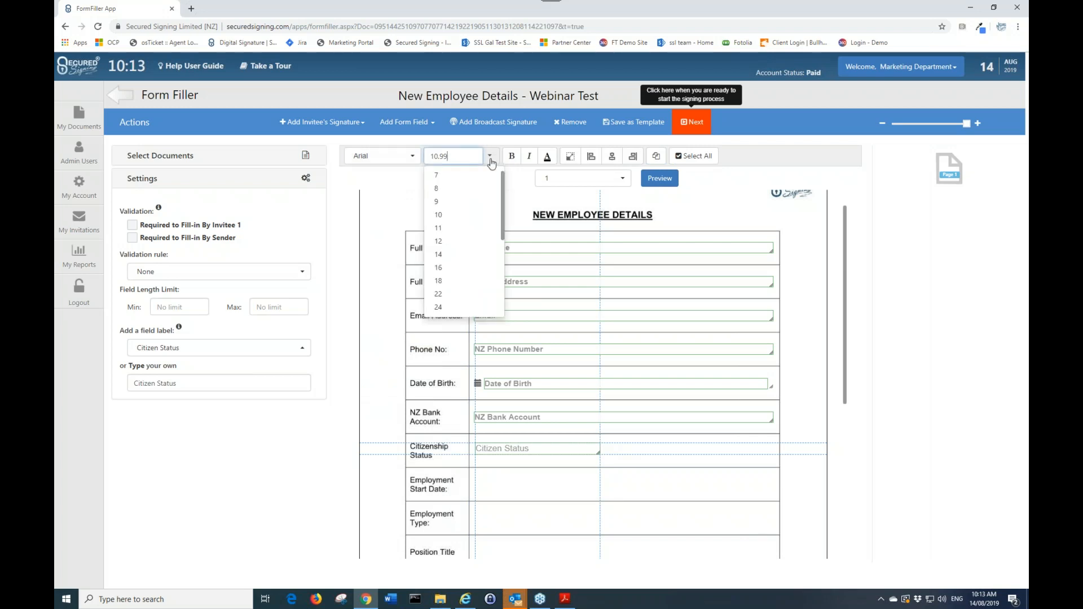
left_click(460, 268)
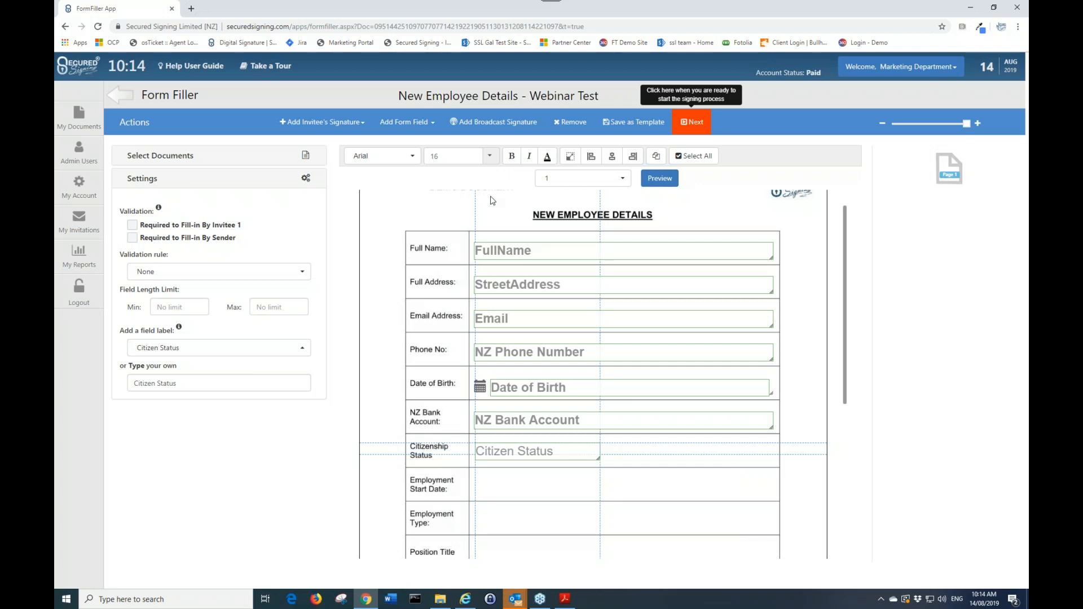
left_click(490, 156)
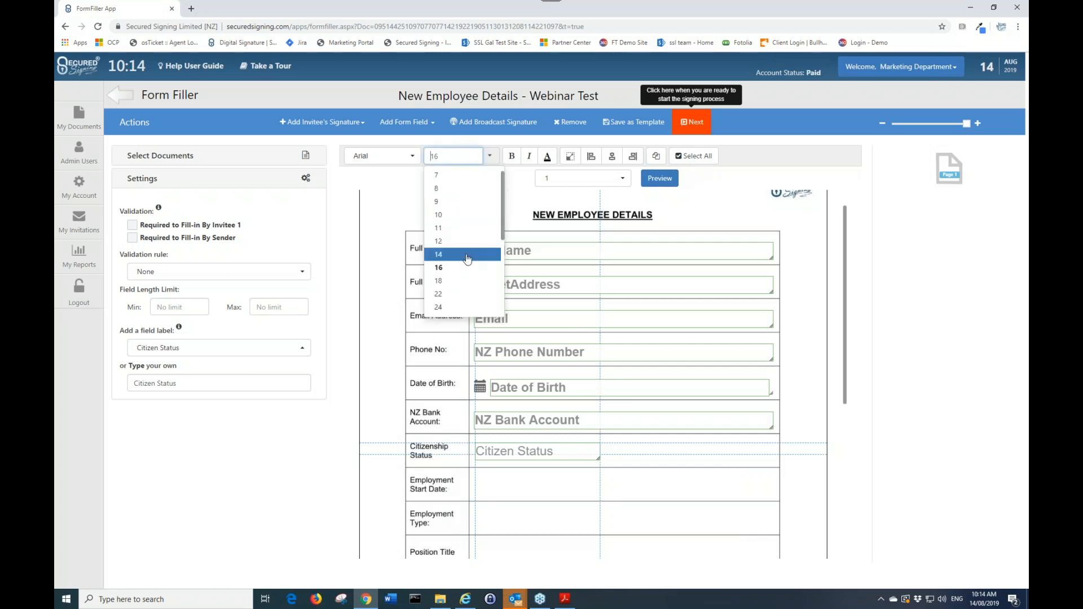
left_click(443, 216)
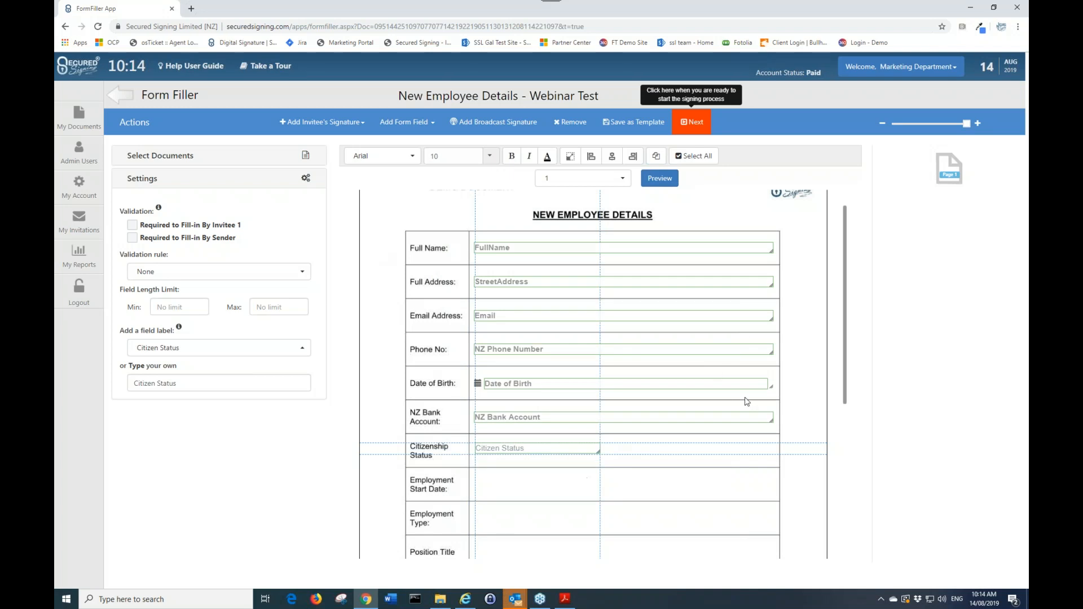
Make all selected fields the same size as the Citizen Status box
left_click(571, 158)
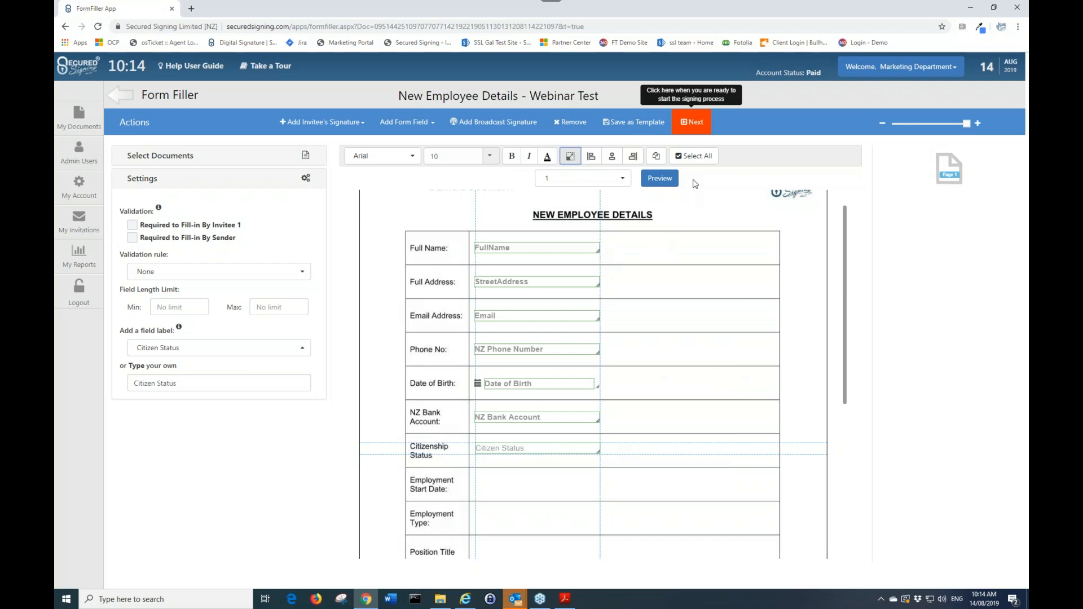
left_click(700, 199)
Widen the Full Name field to span the full width of its row
left_click(588, 247)
left_click_drag(598, 251, 768, 252)
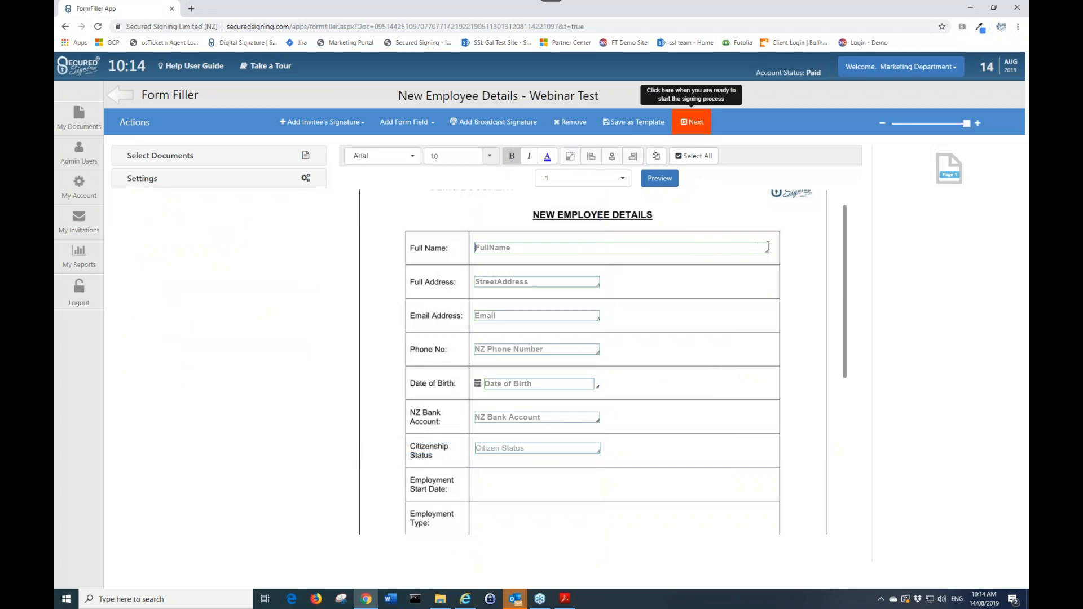
left_click(702, 247)
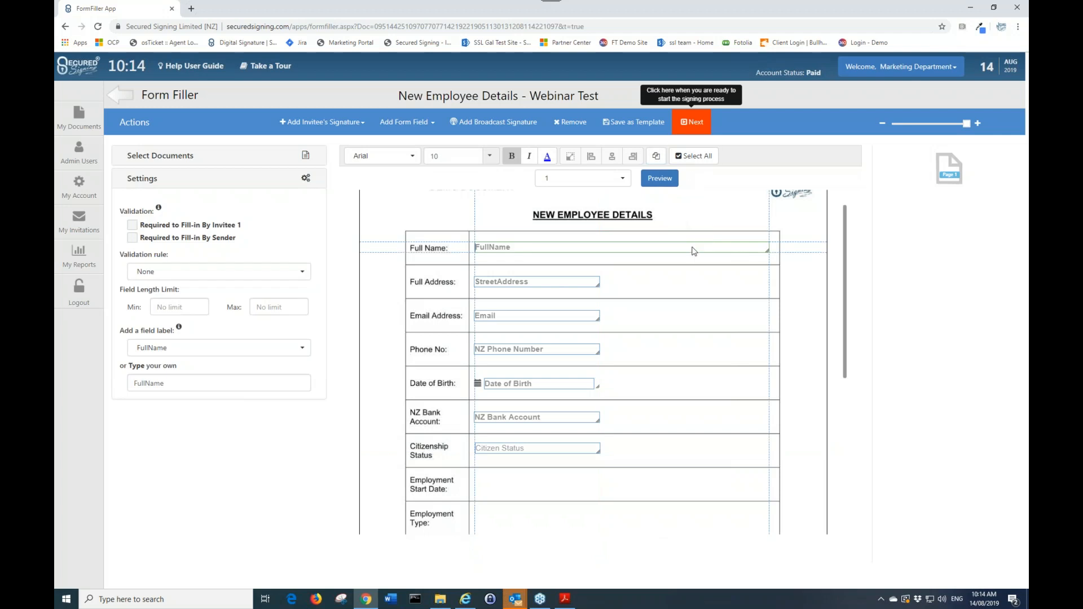
Select all fields and make them the same size as the widened Full Name field
left_click(698, 161)
left_click(571, 158)
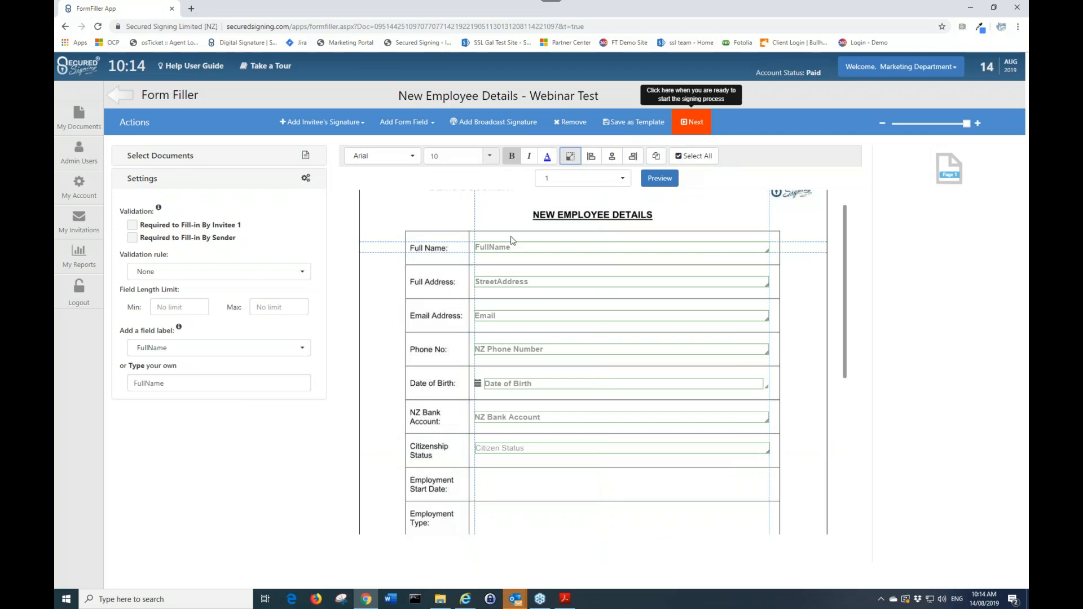
Align all selected fields to the left, then deselect them
left_click(548, 160)
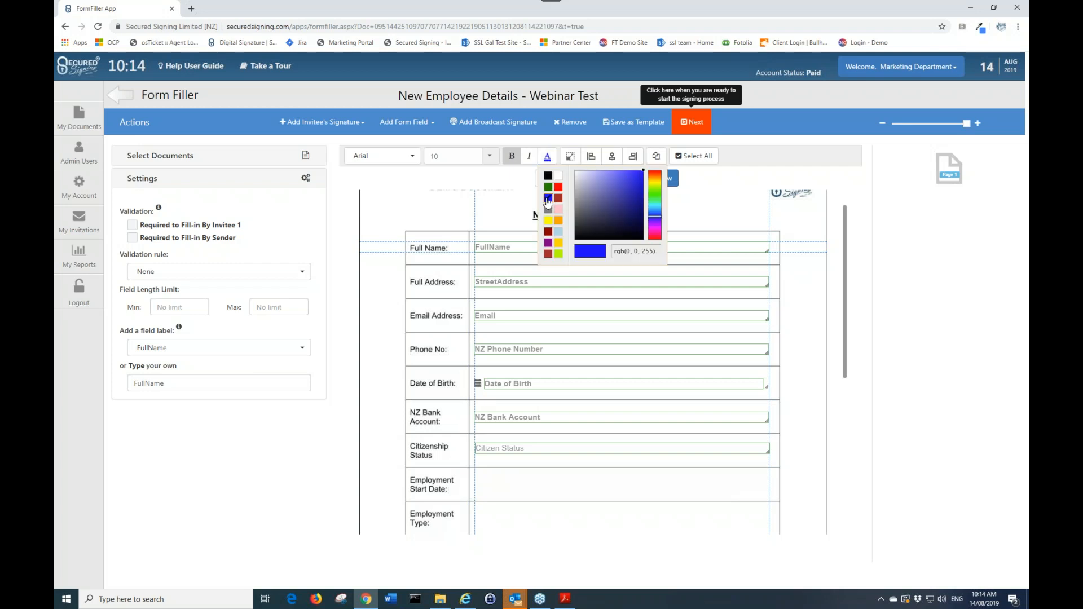
left_click(512, 158)
left_click(512, 158)
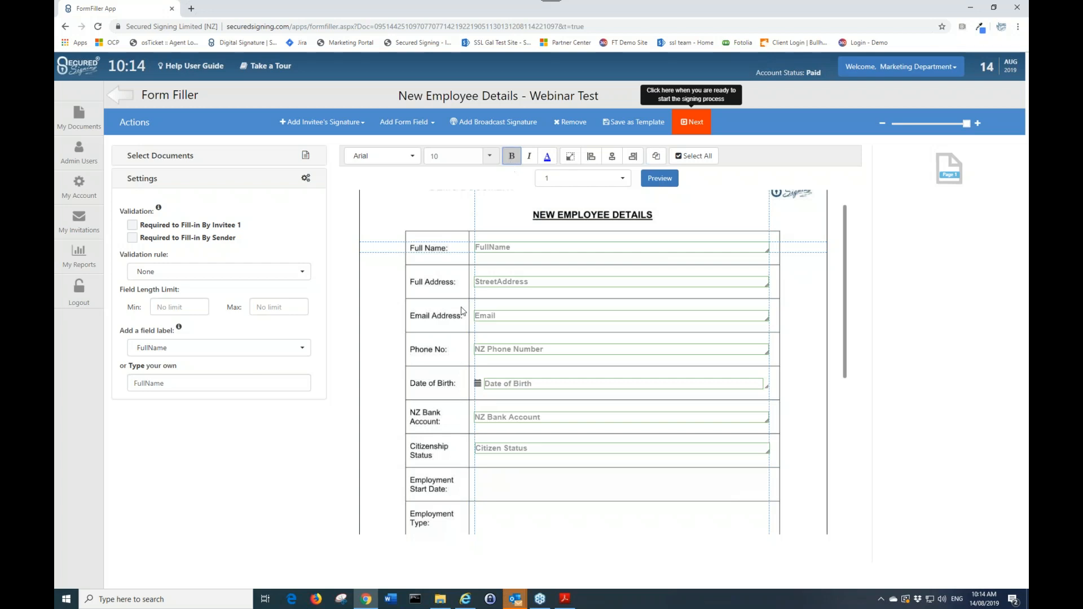
left_click(597, 162)
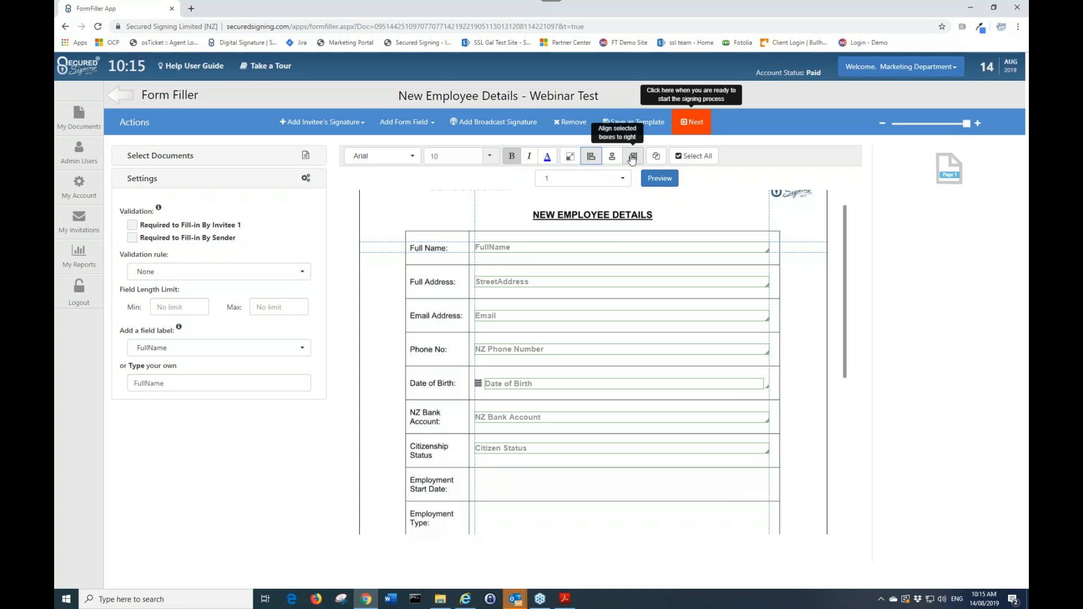
left_click(729, 213)
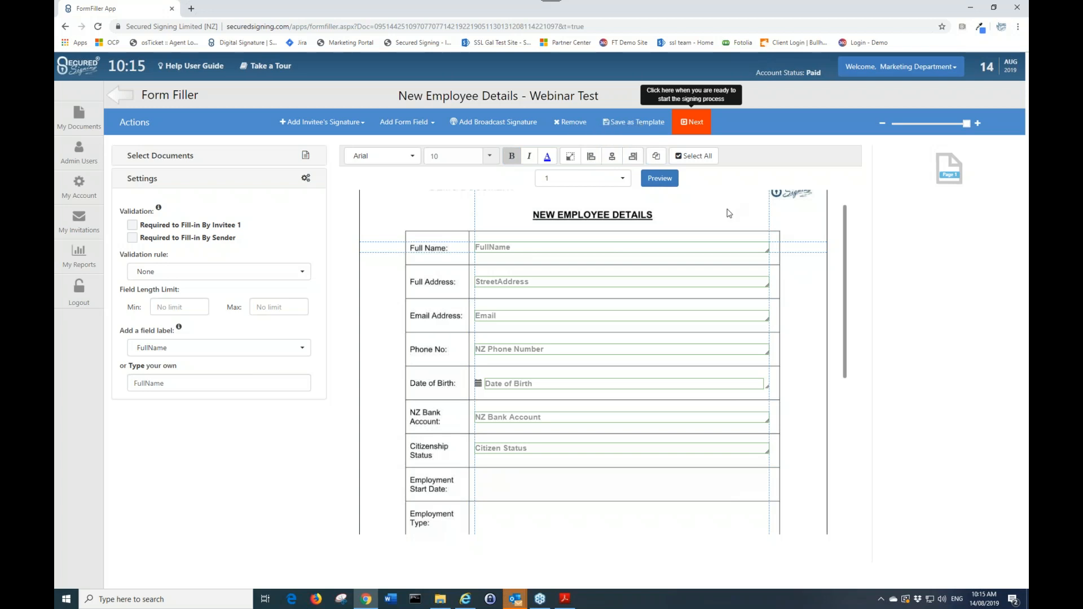
Duplicate the Full Name field, move the copy, then remove it
left_click(717, 246)
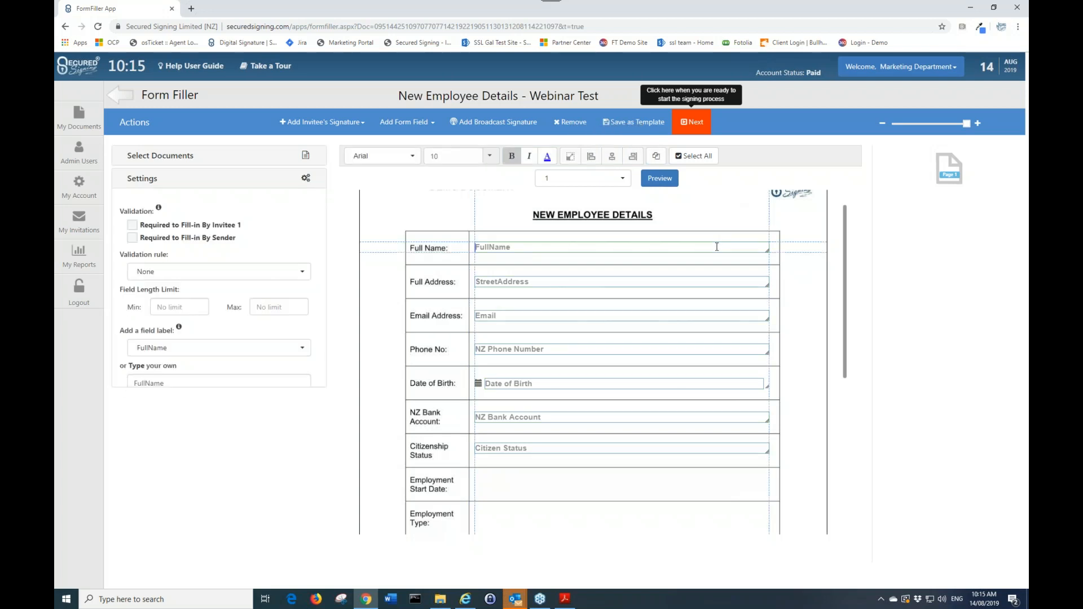
left_click(655, 159)
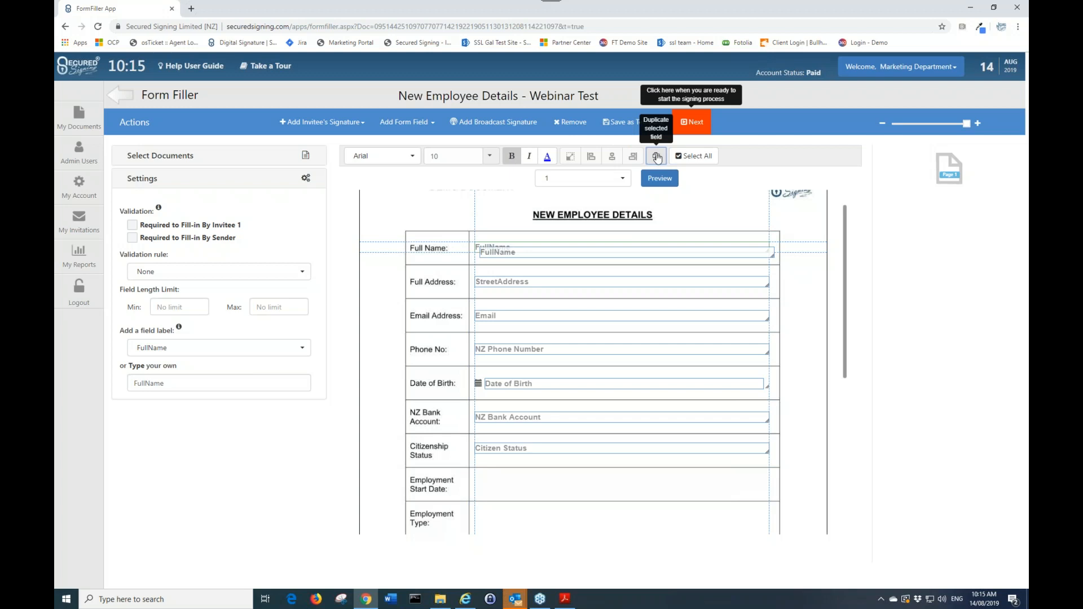
left_click(566, 251)
mouse_move(566, 251)
left_mouse_down()
mouse_move(546, 285)
mouse_move(563, 269)
mouse_move(561, 249)
mouse_move(559, 260)
left_mouse_up()
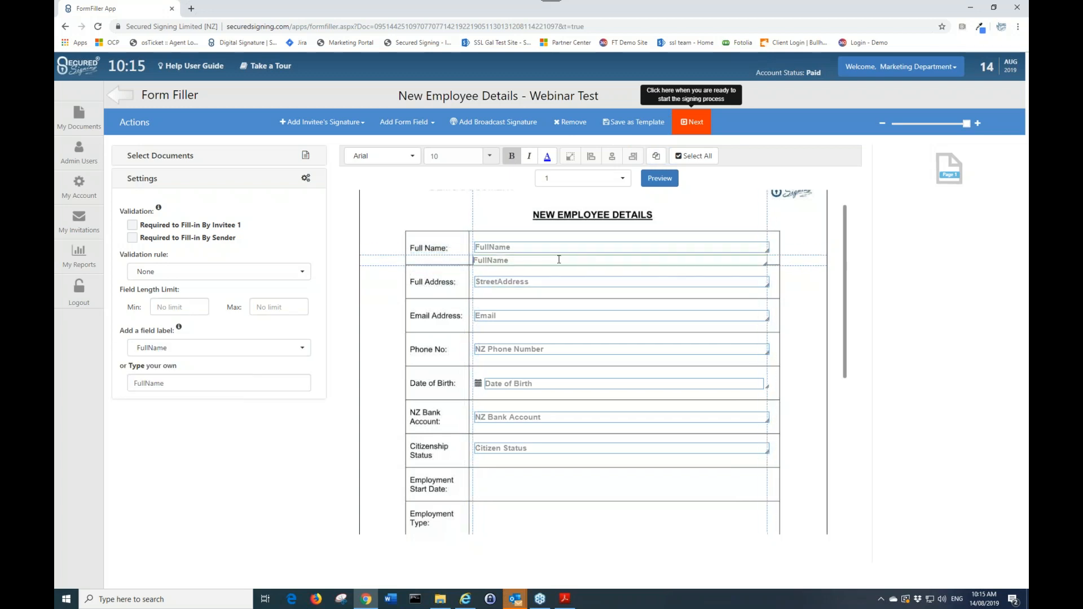
left_click(570, 121)
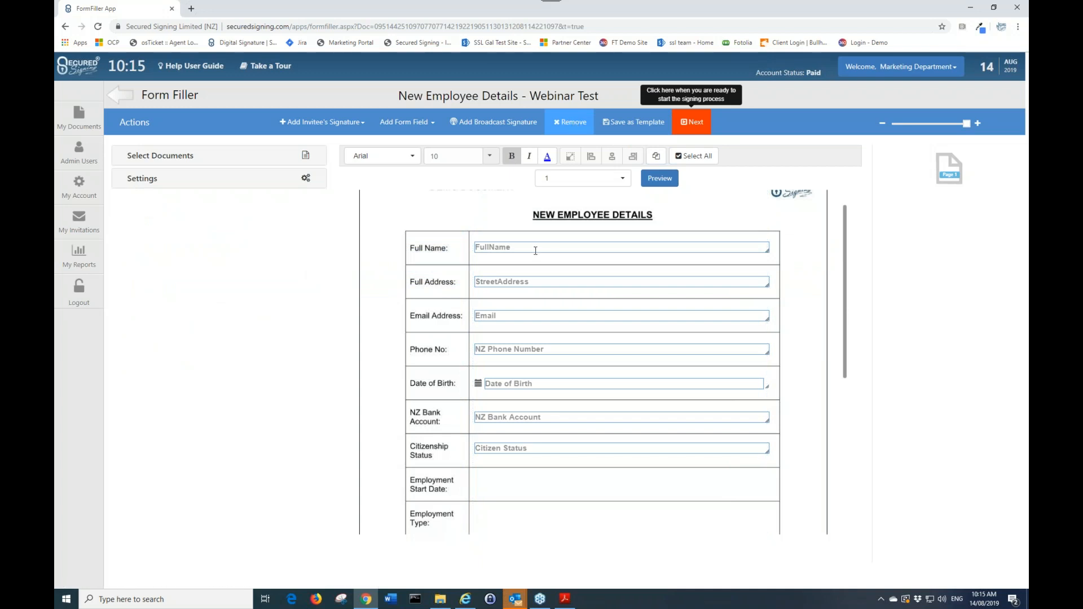
Add an Email text box and place it in the Employment Start Date row
left_click(439, 123)
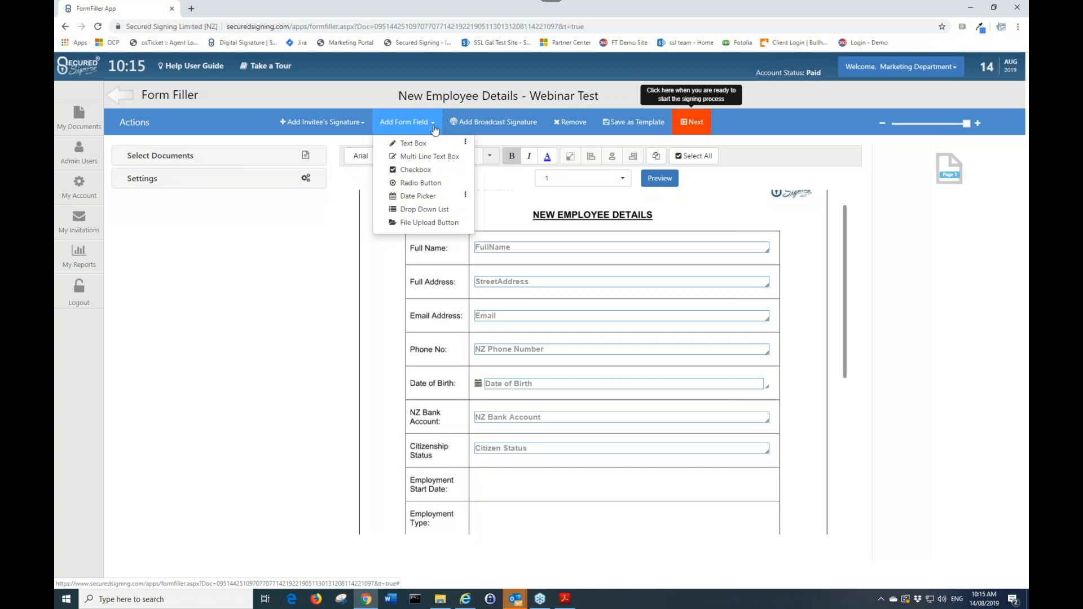
left_click(466, 145)
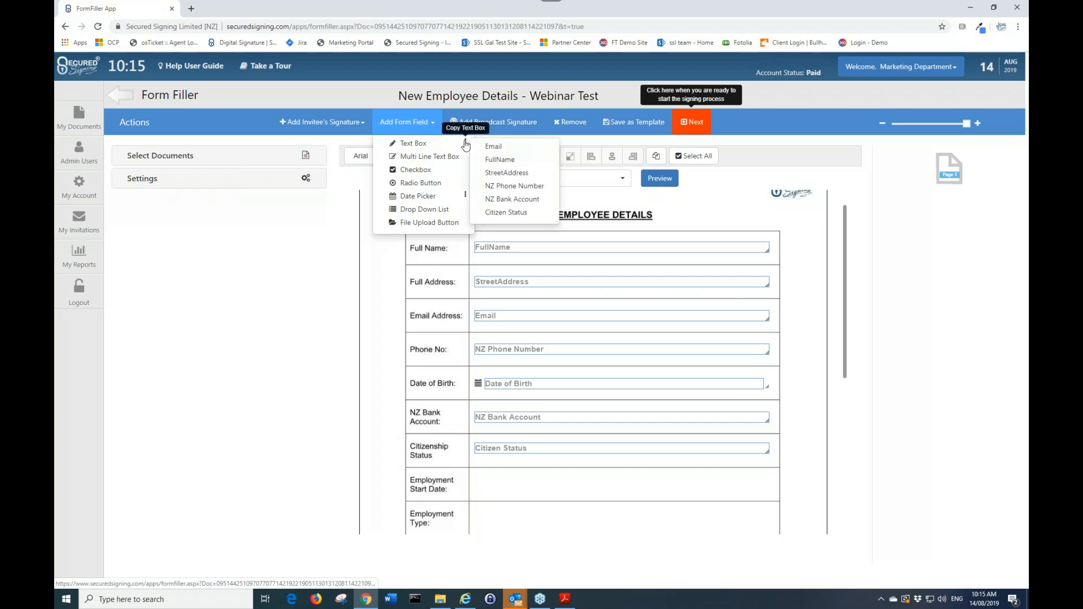
left_click(496, 146)
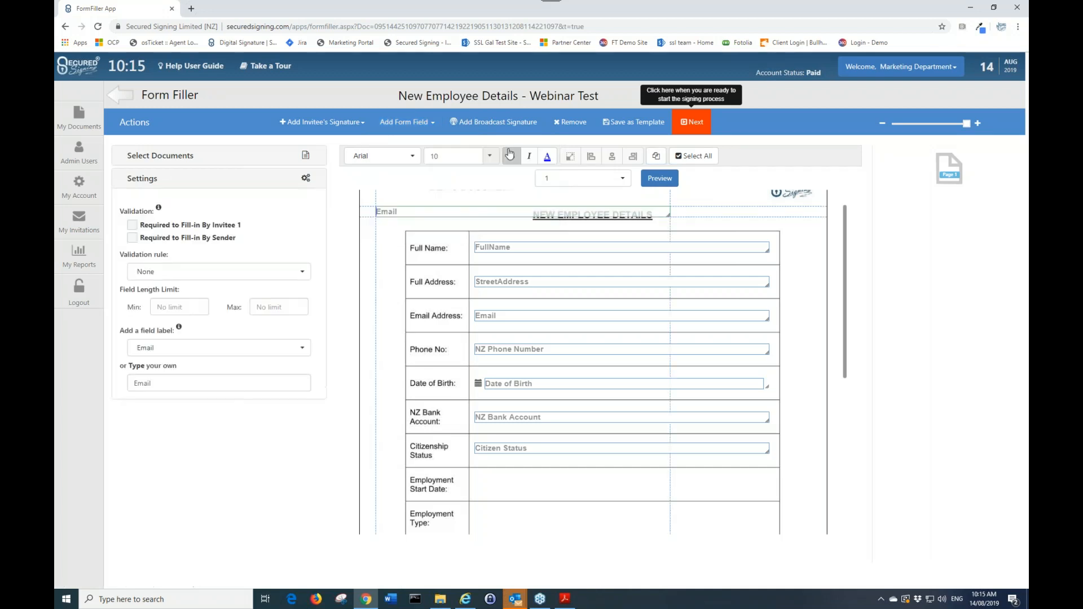
left_click_drag(401, 214, 506, 489)
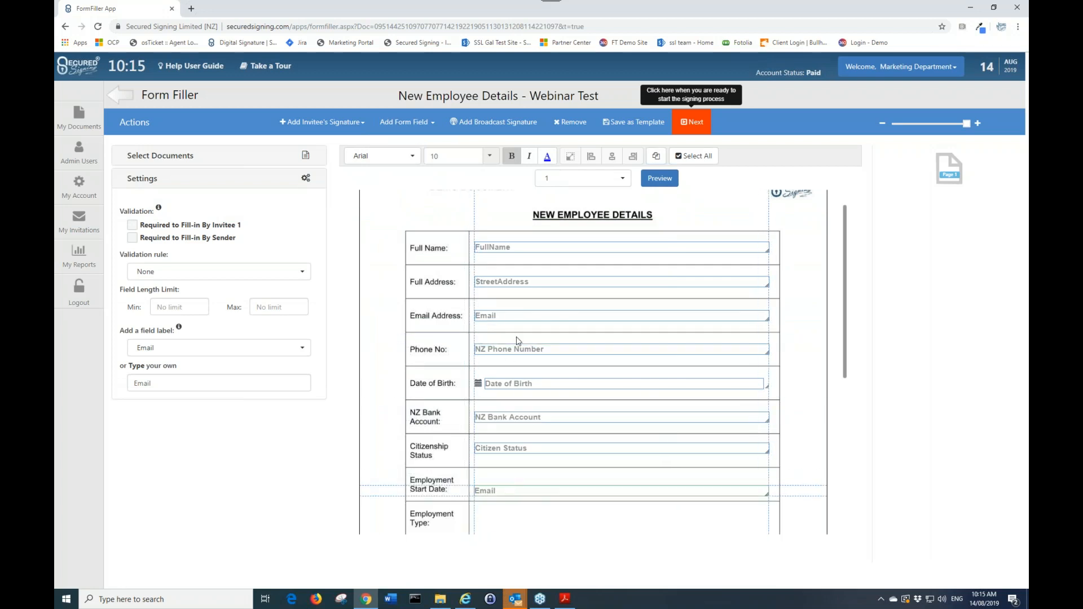
Enter a sample e-mail address in the Email Address field
left_click(501, 318)
left_click(502, 318)
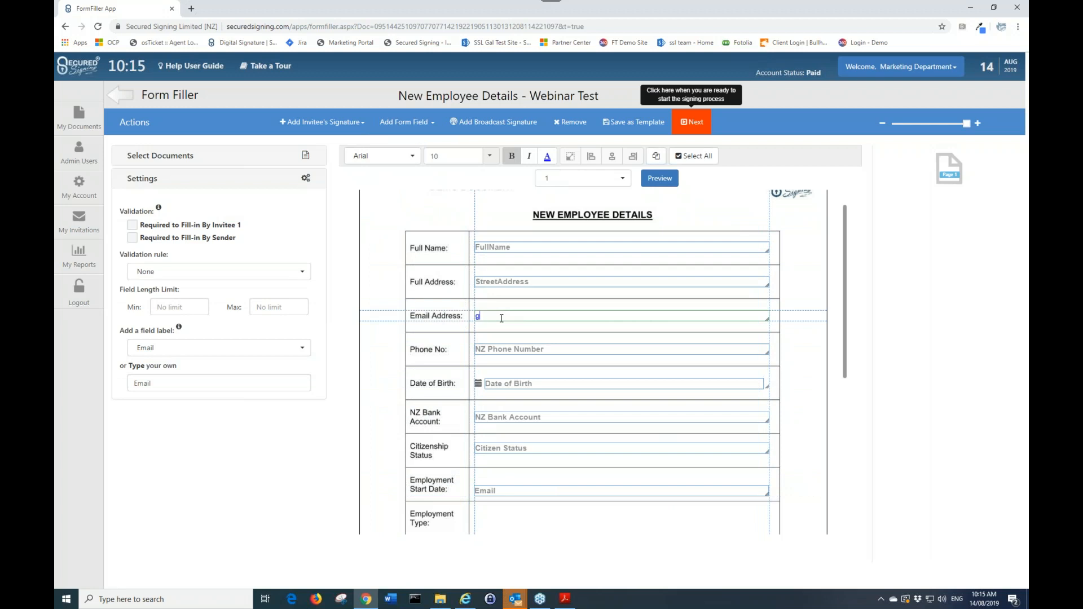
left_click(783, 458)
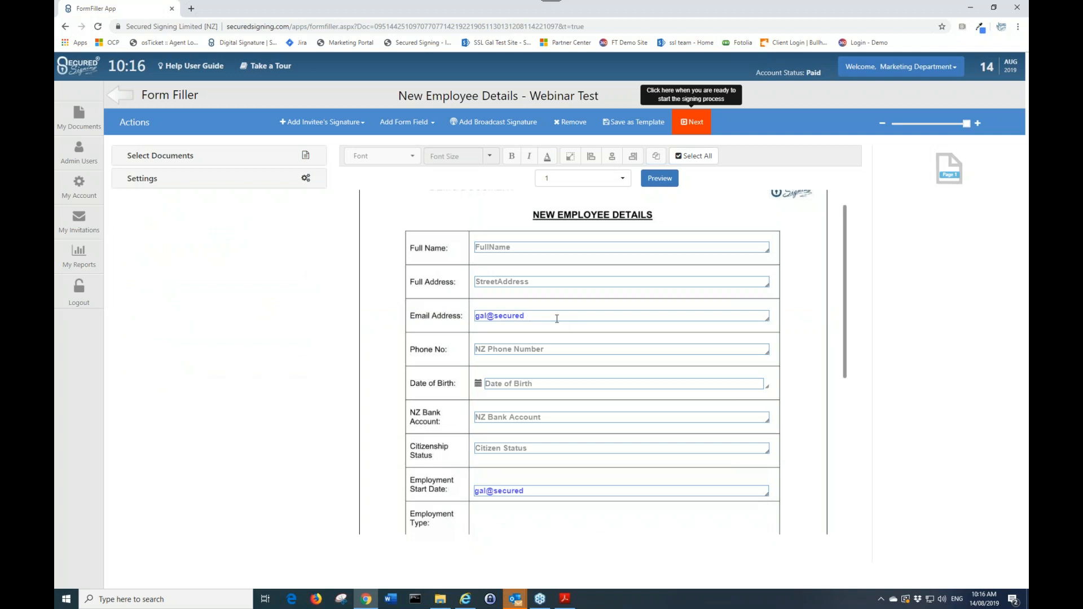
Remove the extra Email field from the Employment Start Date row
mouse_move(557, 319)
left_mouse_down()
mouse_move(503, 327)
mouse_move(556, 320)
left_mouse_up()
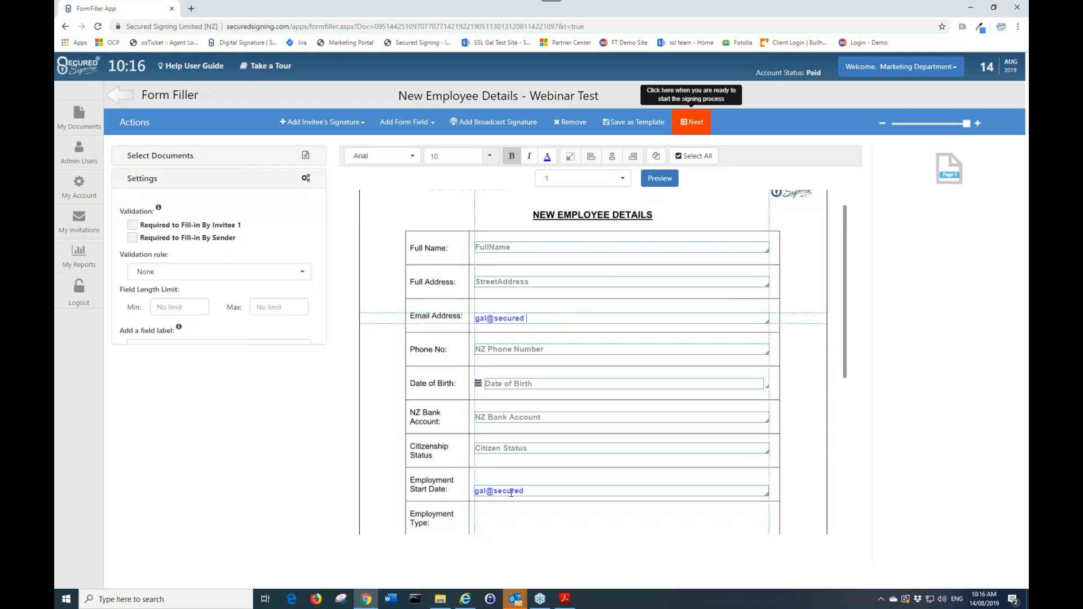
left_click_drag(531, 492, 511, 492)
left_click(570, 122)
Clear the sample text from the Email Address field
left_click(531, 319)
key("BackSpace")
key("BackSpace")
key("BackSpace")
key("BackSpace")
key("BackSpace")
key("BackSpace")
key("BackSpace")
key("BackSpace")
key("BackSpace")
key("BackSpace")
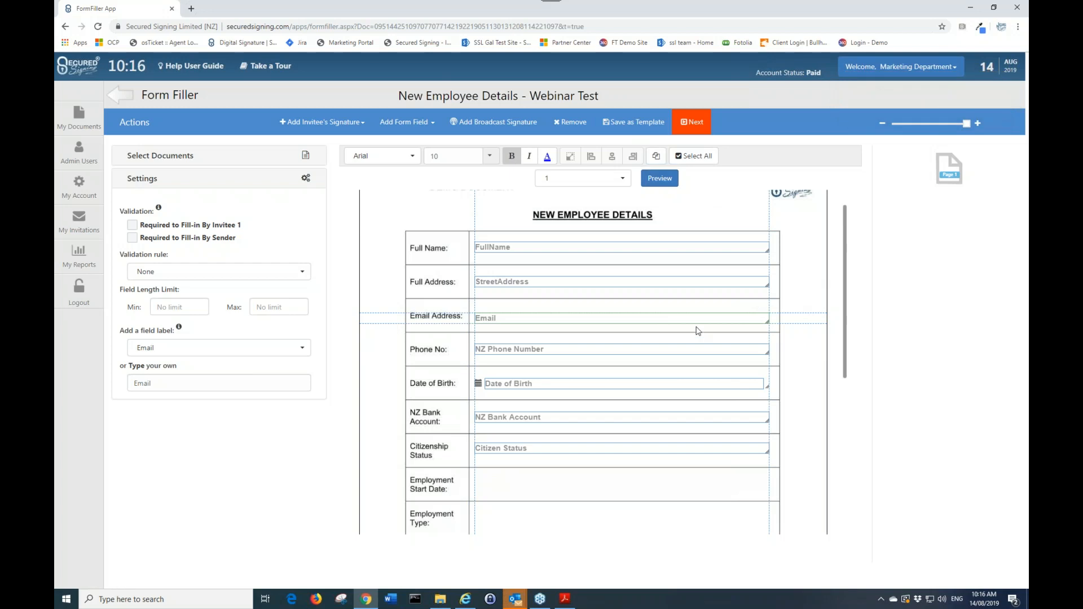
Open the form preview and scroll through the fields
left_click(665, 178)
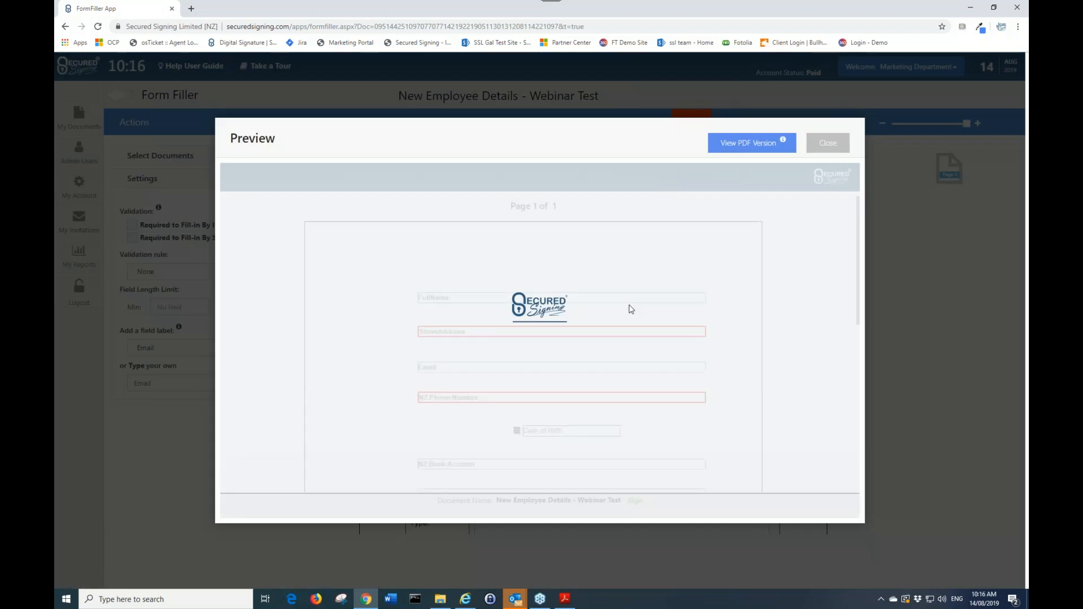
scroll(768, 319, "down", 1)
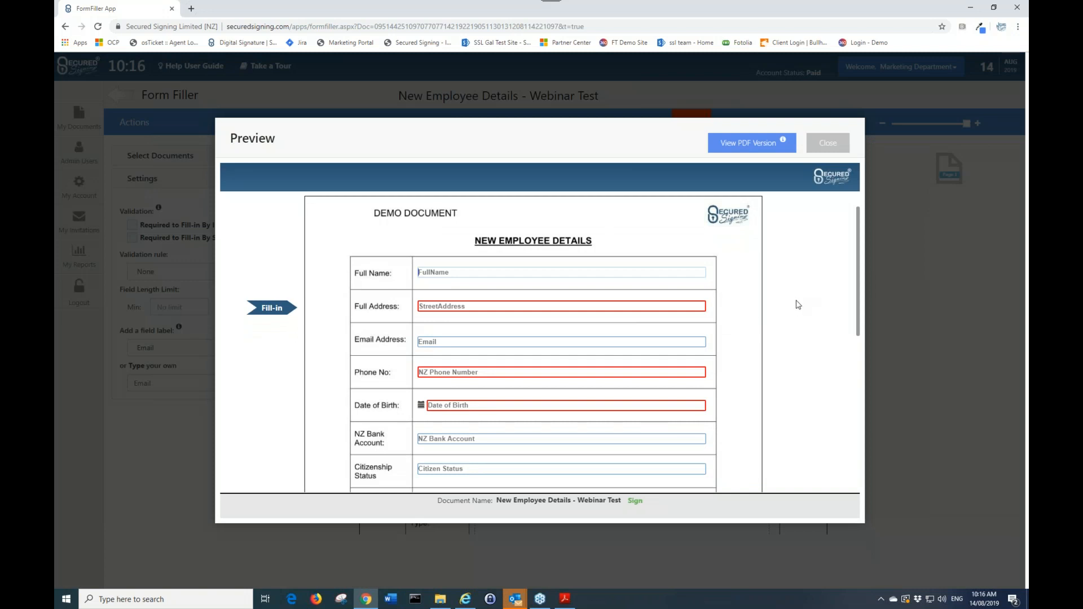
scroll(753, 336, "up", 1)
scroll(691, 362, "down", 4)
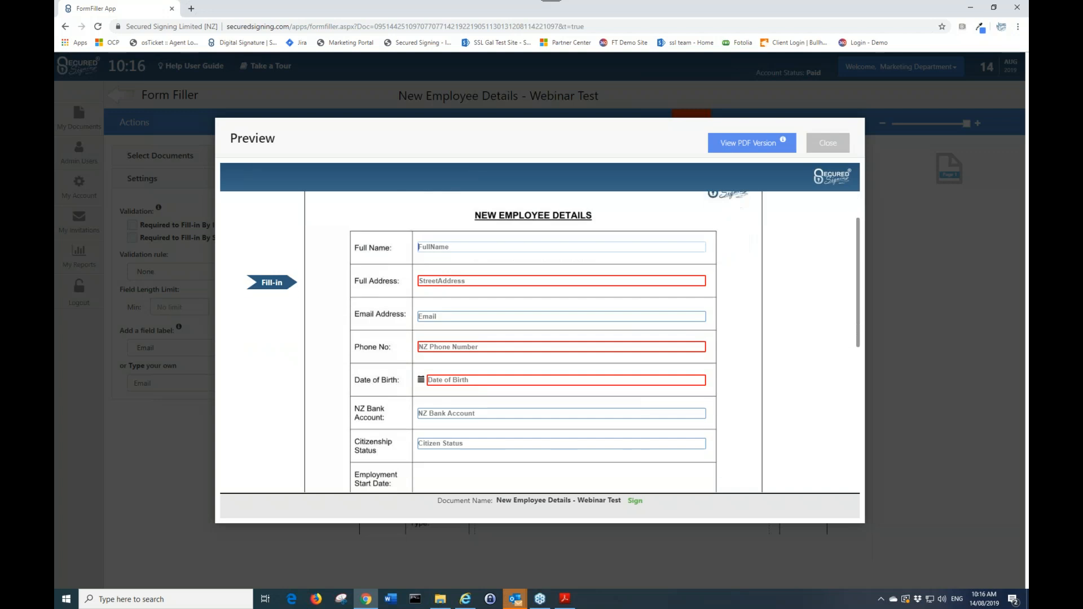
scroll(504, 330, "down", 4)
scroll(606, 389, "up", 6)
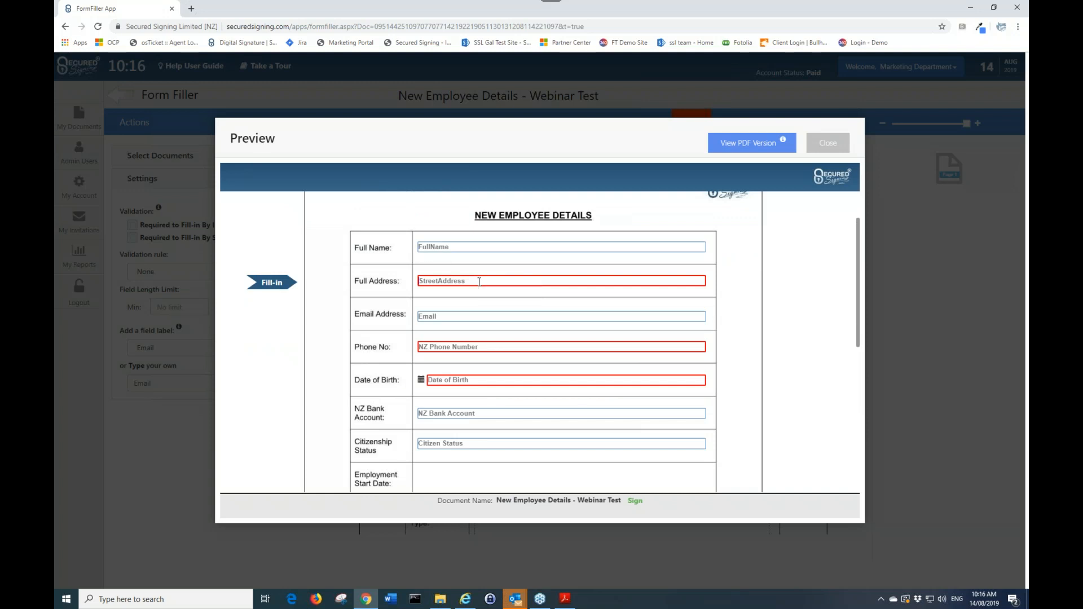
Fill in test text for Full Address and Full Name and a sample phone number in the preview
left_click(479, 281)
type("hjhidfhi")
key("shift+Tab")
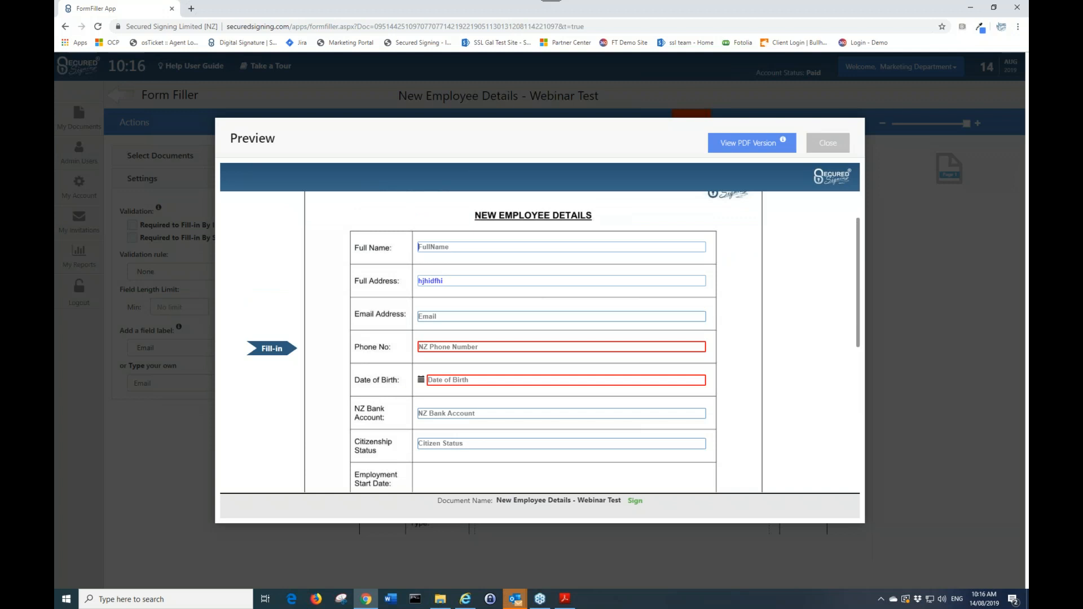
type("fglkjfglkj")
left_click(461, 343)
type("2152")
key("BackSpace")
key("BackSpace")
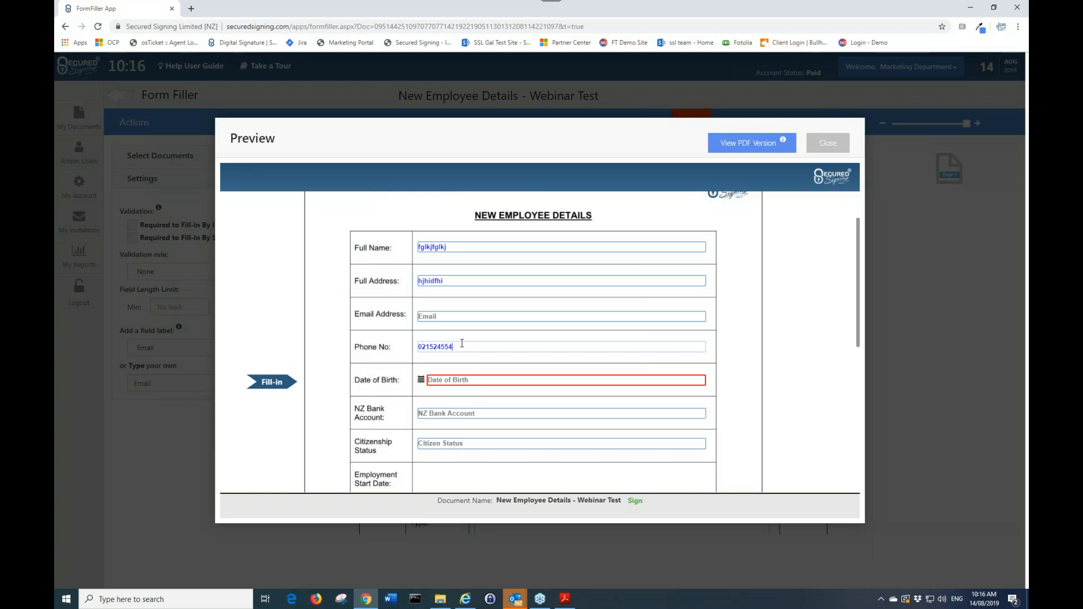
View the PDF version of the filled preview, return to the preview and close it
left_click(767, 150)
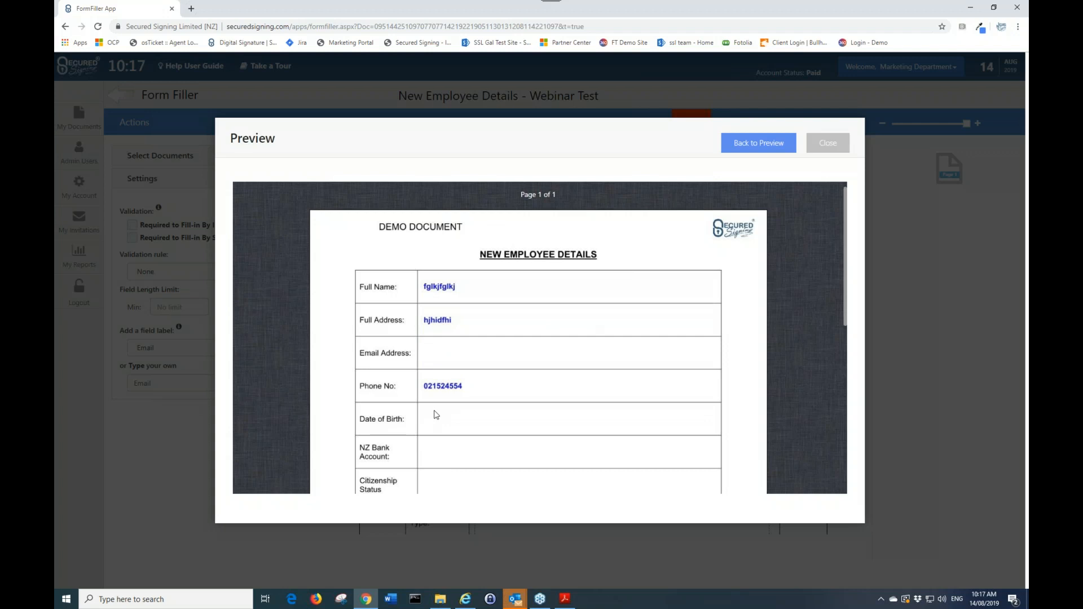
left_click(758, 143)
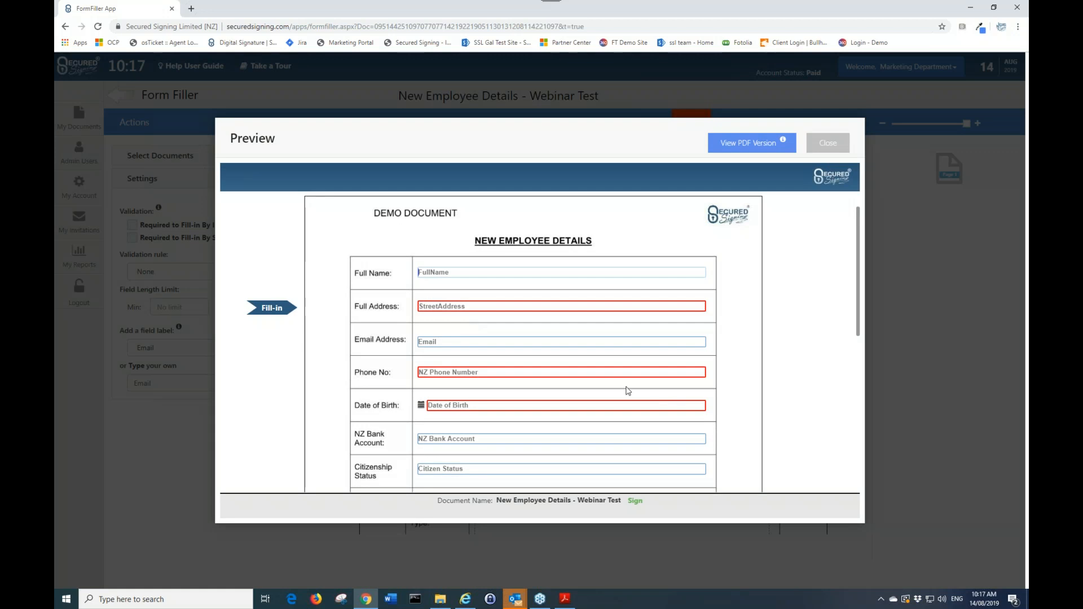
scroll(625, 385, "down", 1)
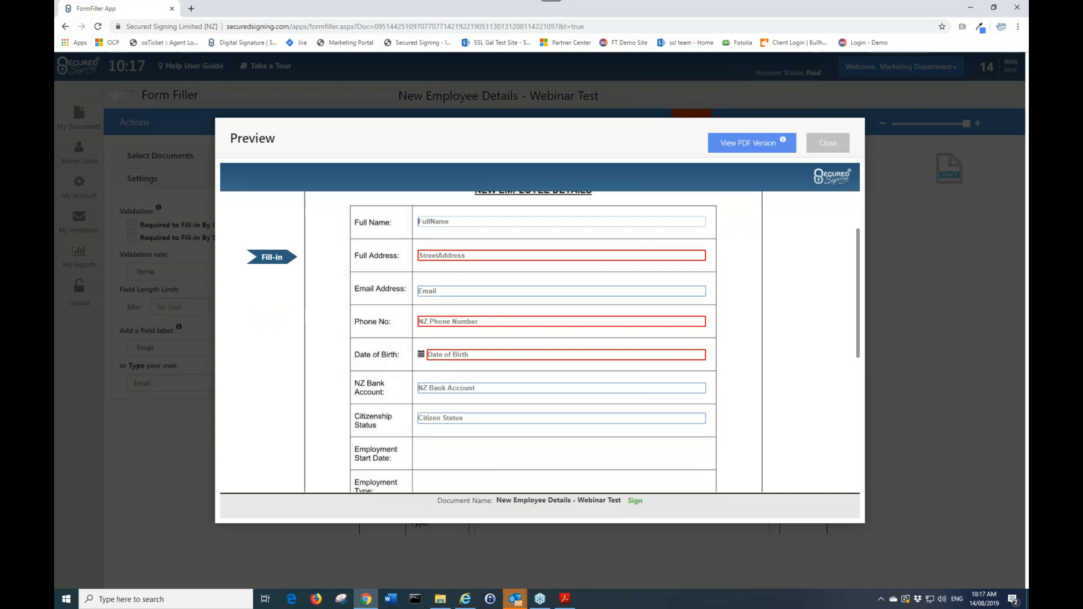
left_click(841, 152)
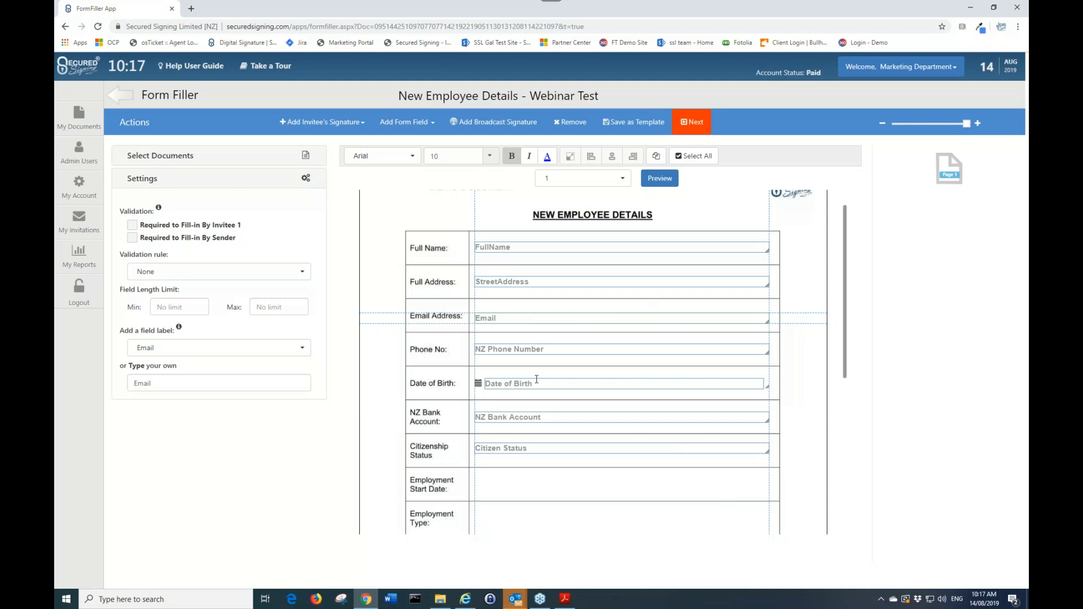
Save the form as template New Employee Details - Webinar Test with Invitee 1's Name prefixing the signed document name
scroll(537, 335, "down", 5)
scroll(564, 404, "down", 1)
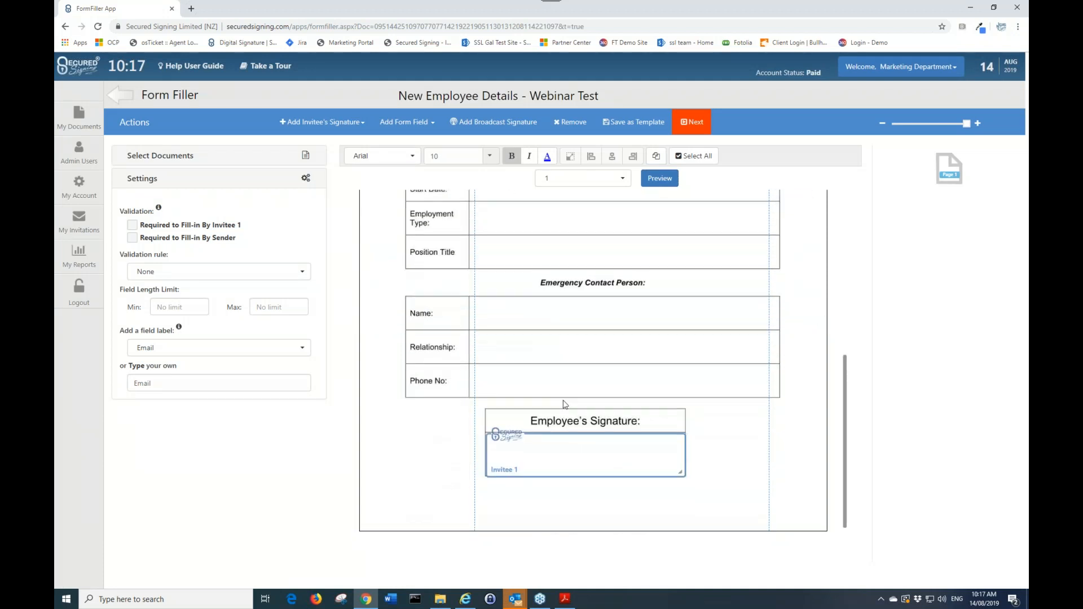
scroll(608, 394, "up", 10)
left_click(638, 121)
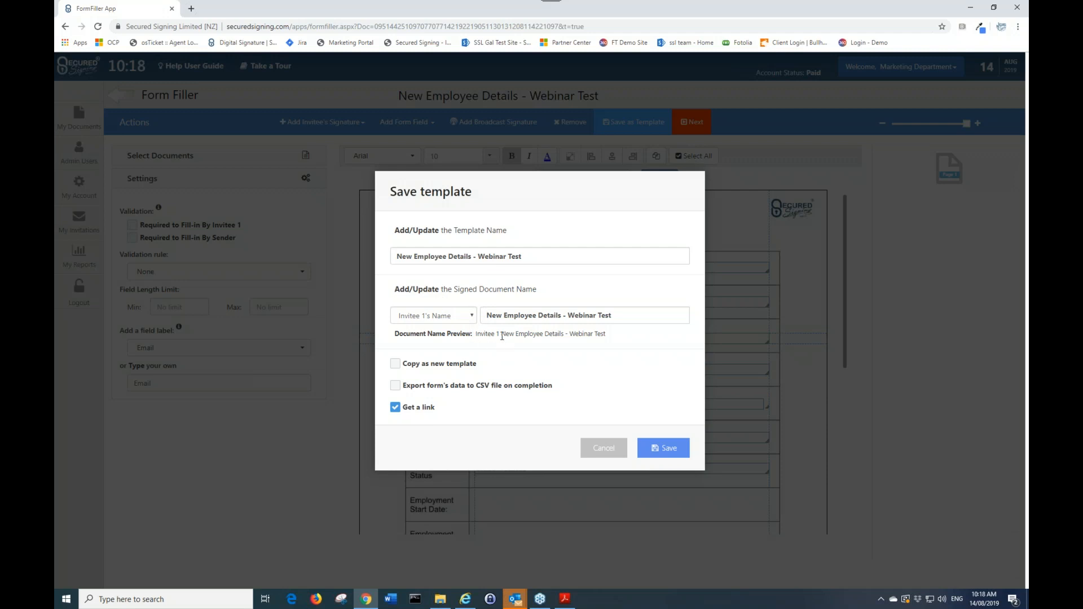
left_click(443, 315)
left_click(435, 327)
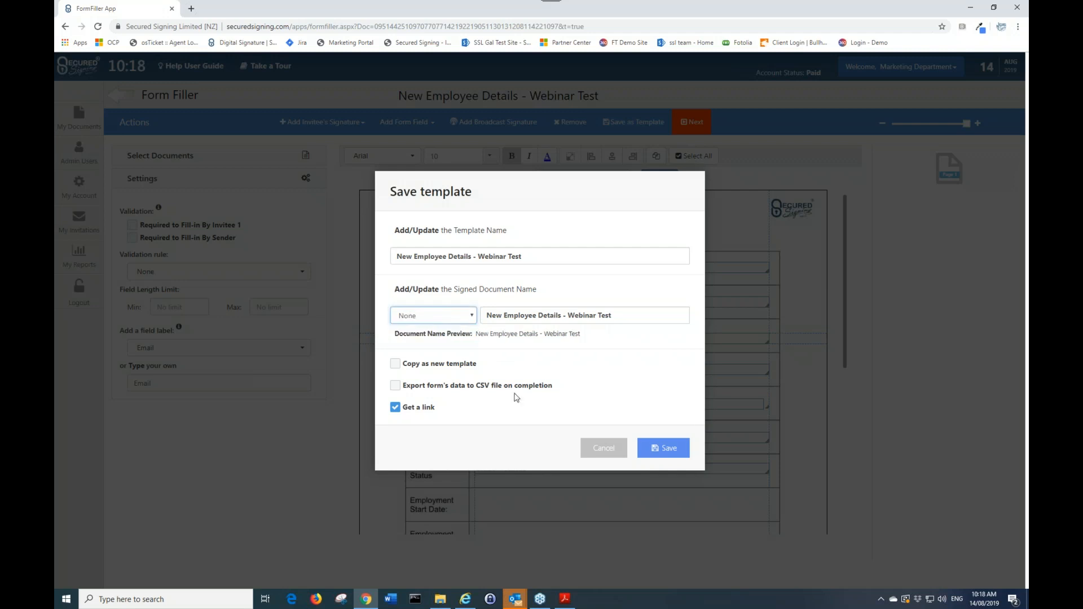
left_click(460, 315)
left_click(444, 339)
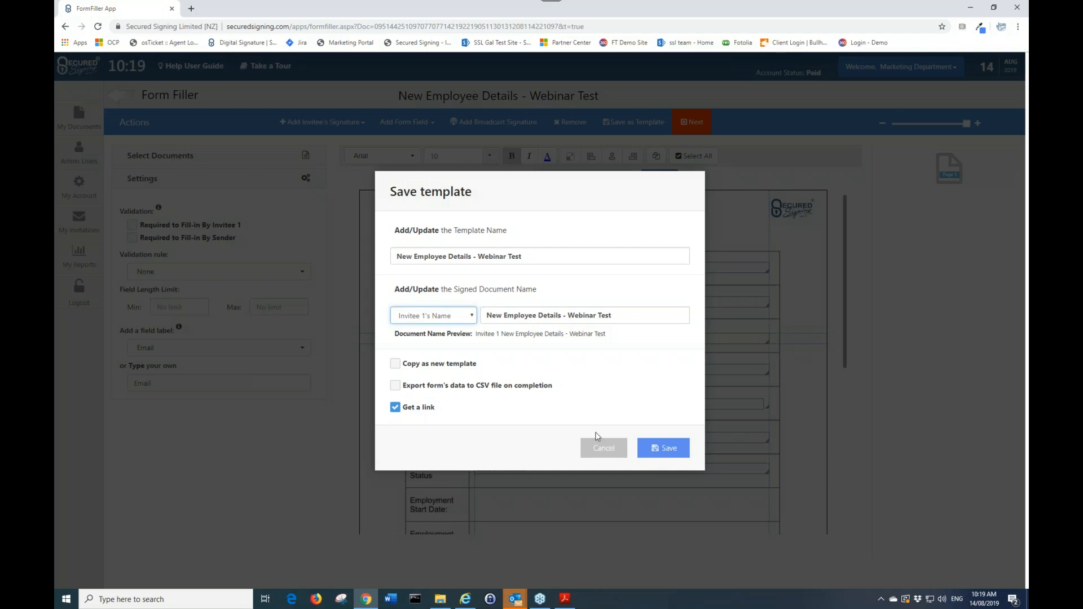
left_click(669, 448)
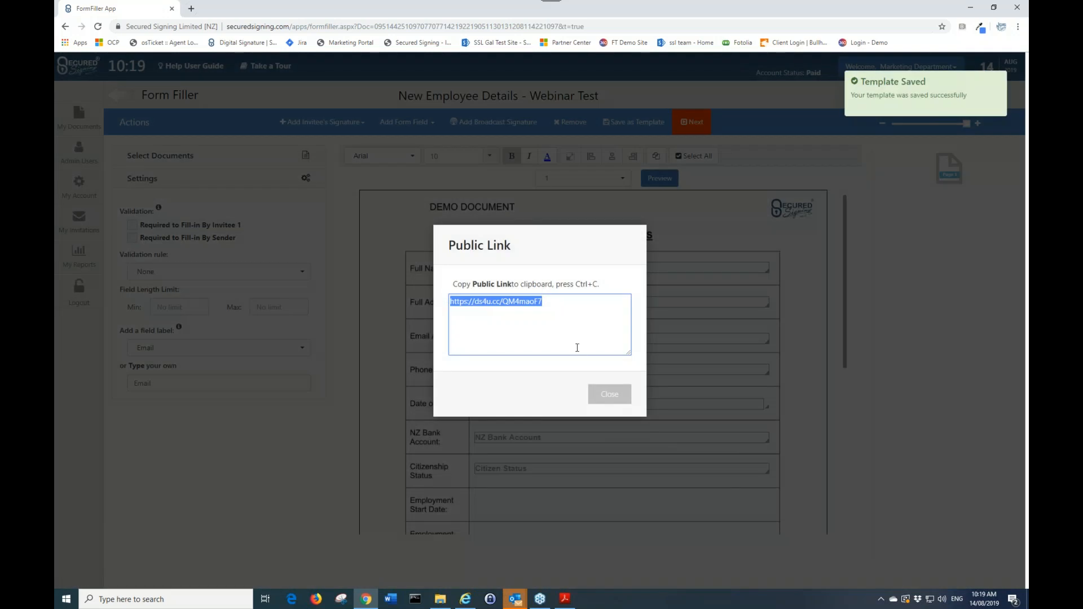
Copy the template's public link, close the dialog and return to the templates list
left_click_drag(555, 299, 450, 297)
key("ctrl+c")
left_click(610, 393)
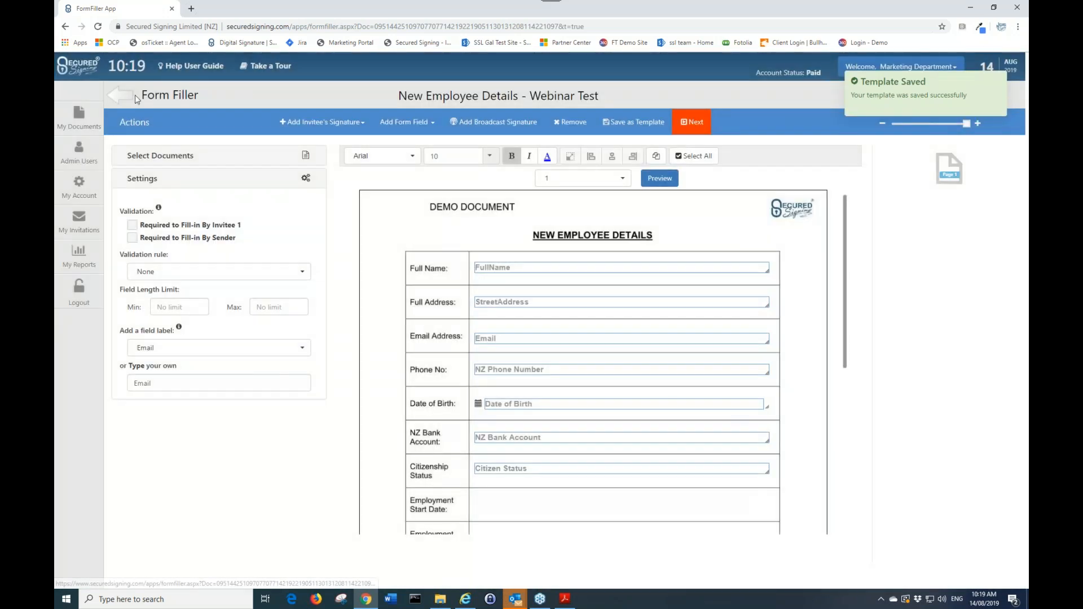
left_click(134, 95)
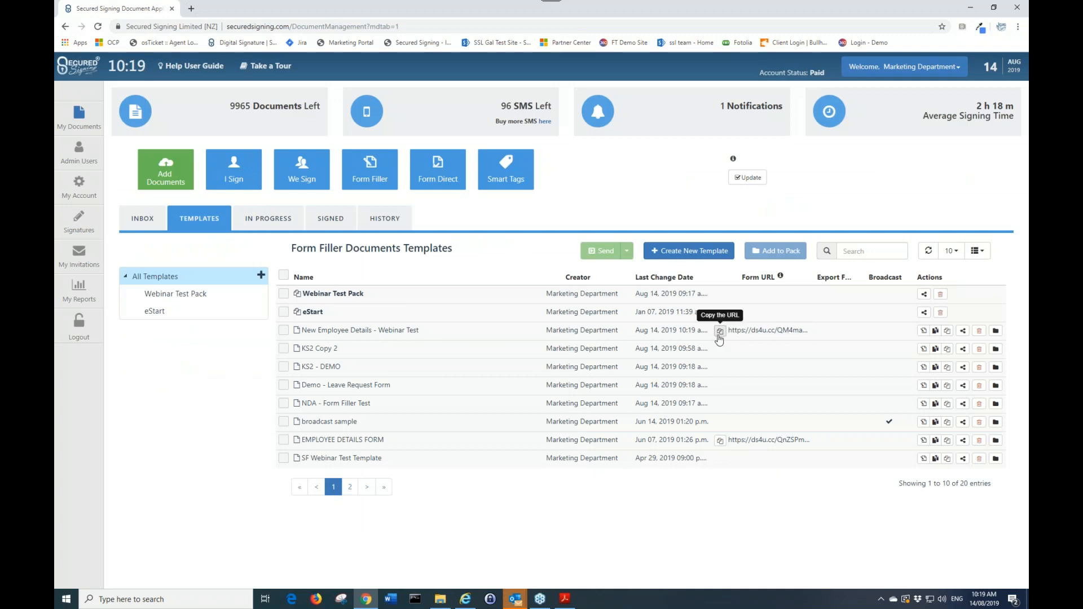
Open the copied public form link in a new tab, scroll through the form, and close the tab
left_click(191, 8)
key("ctrl+v")
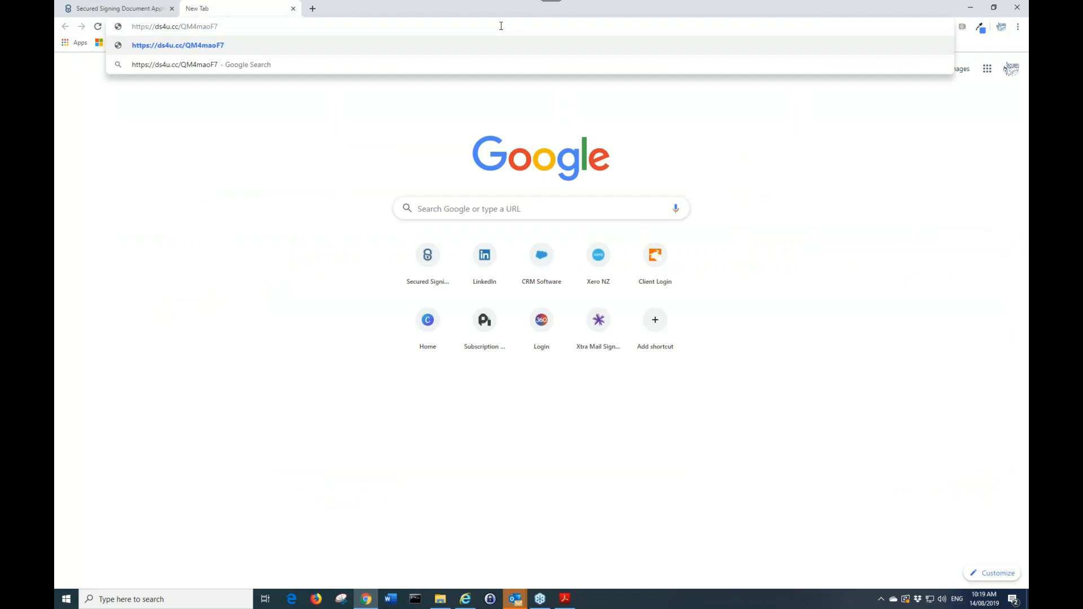
key("Return")
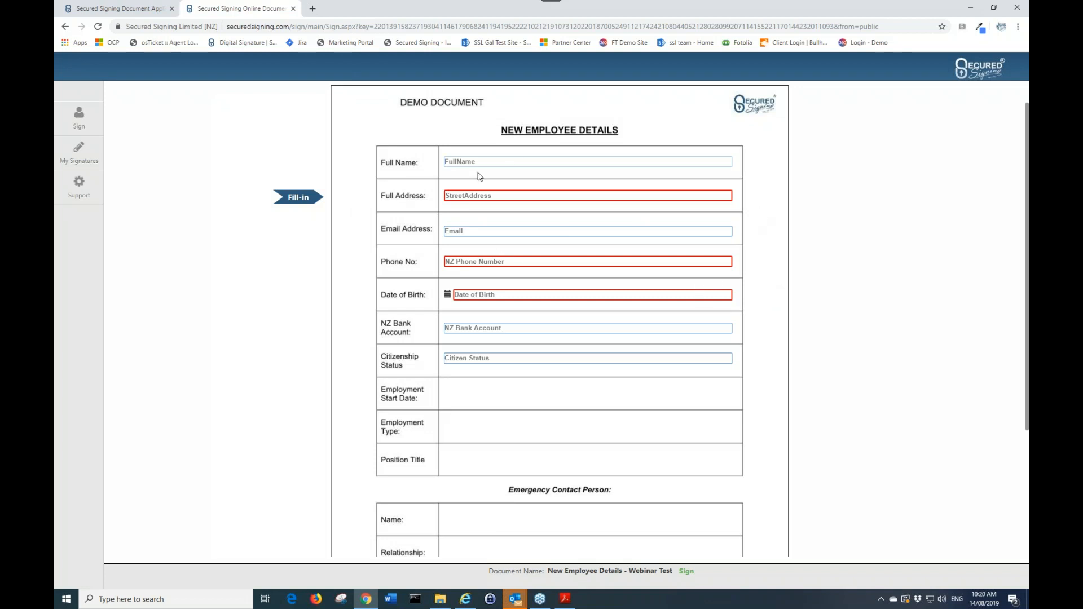
scroll(534, 307, "down", 3)
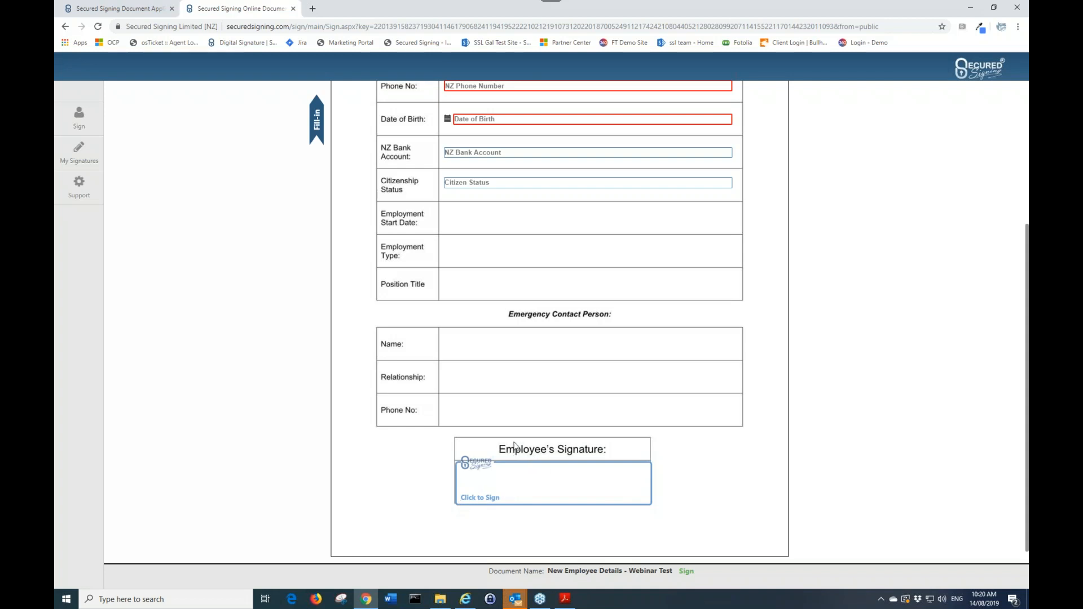
scroll(517, 435, "up", 4)
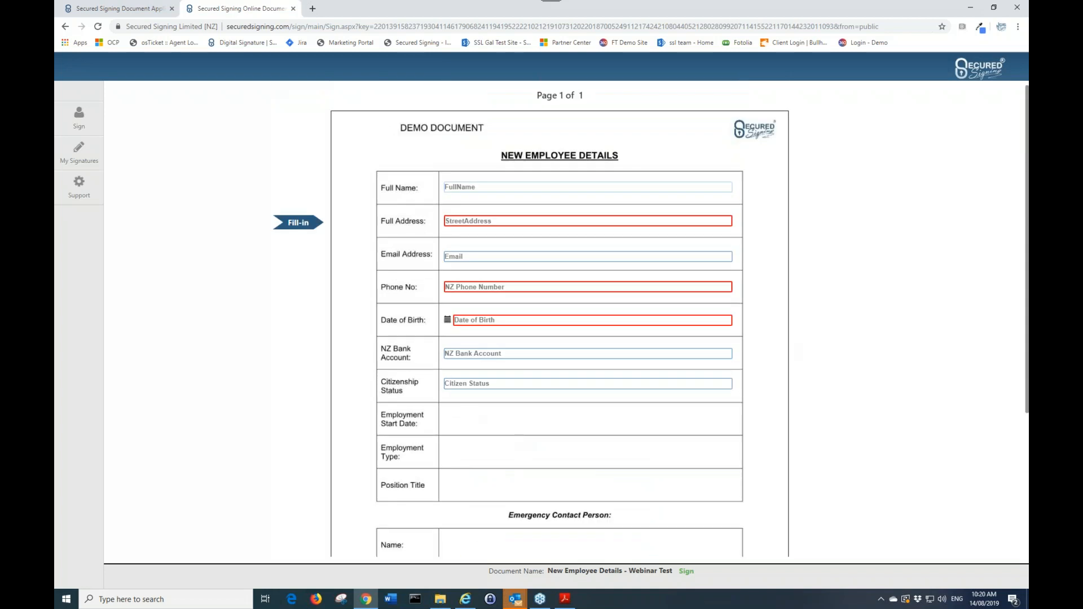
left_click(294, 8)
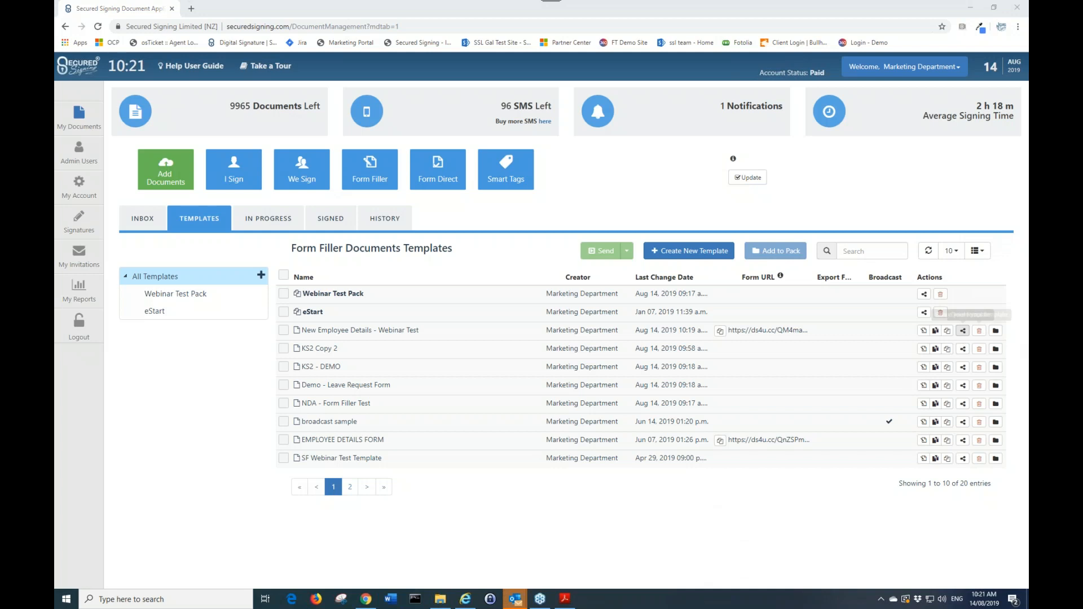
Open the sharing dialog for the New Employee Details - Webinar Test template, tick Amy Test, and close it
left_click(963, 333)
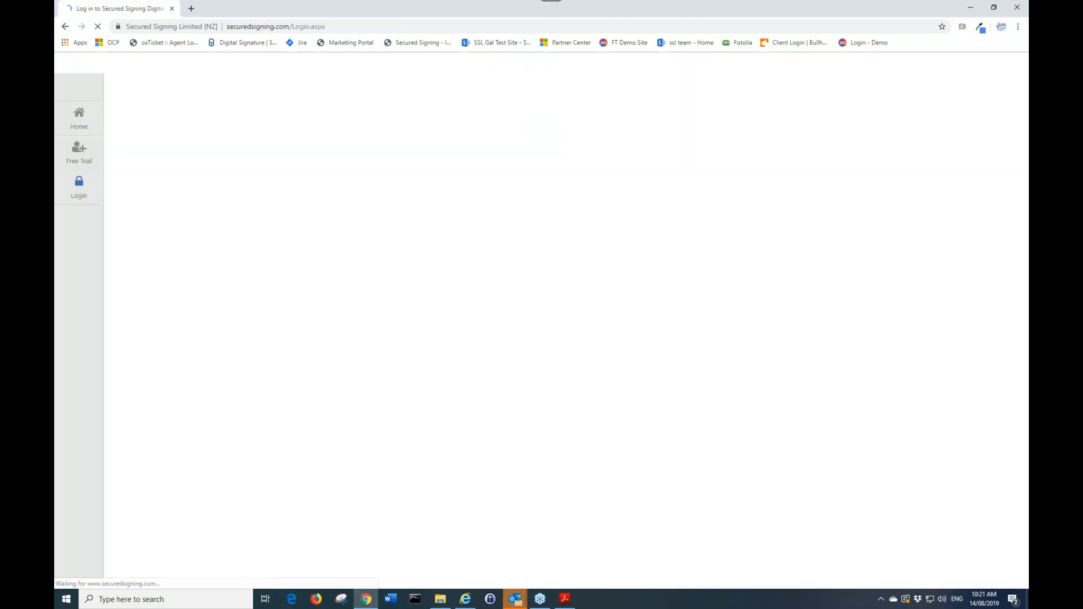
left_click(675, 327)
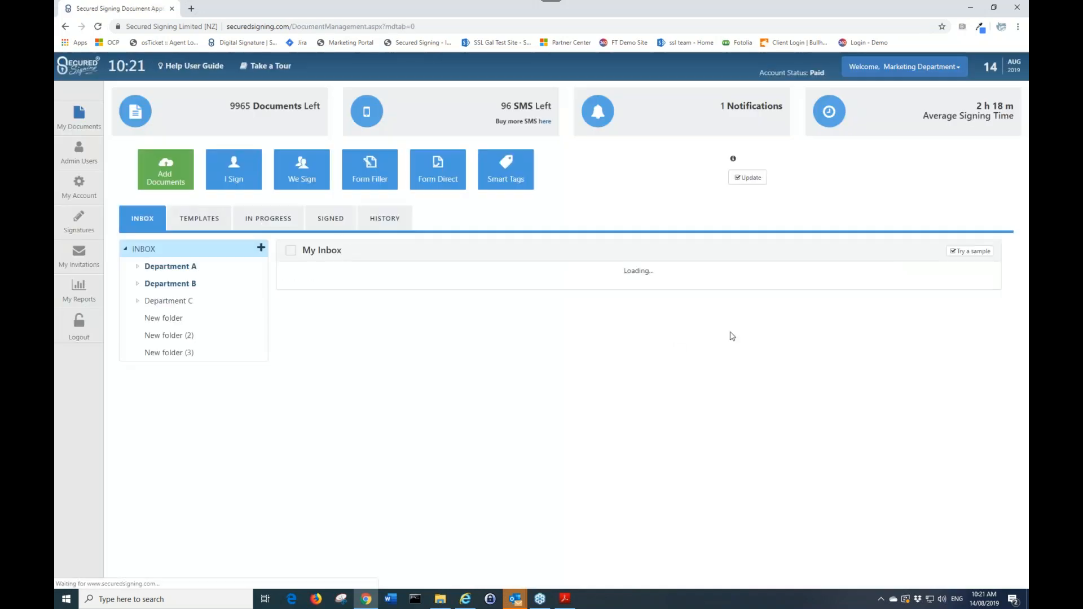
left_click(201, 221)
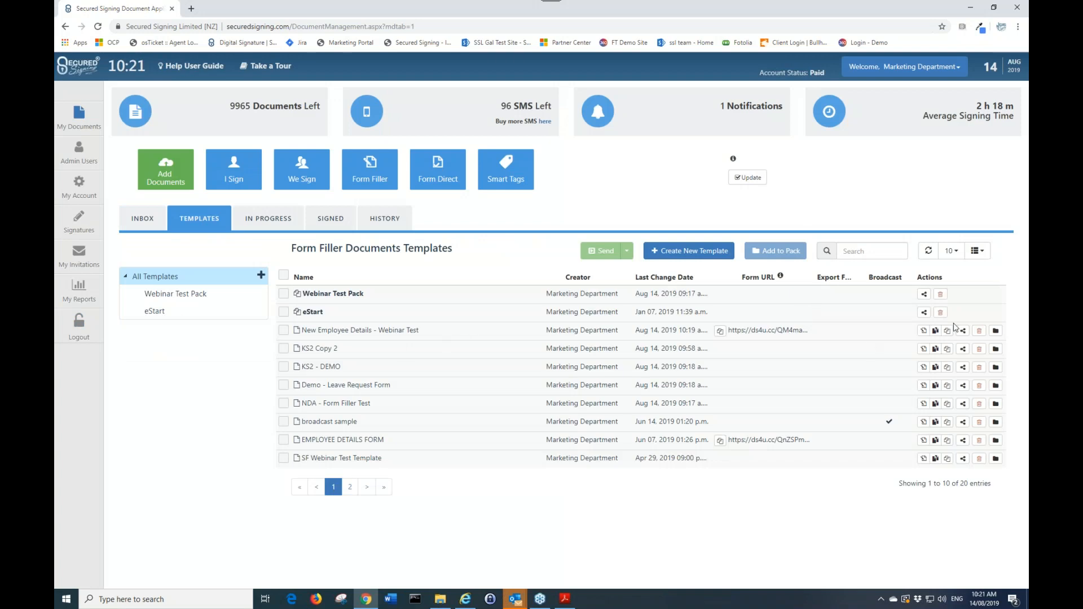
left_click(963, 332)
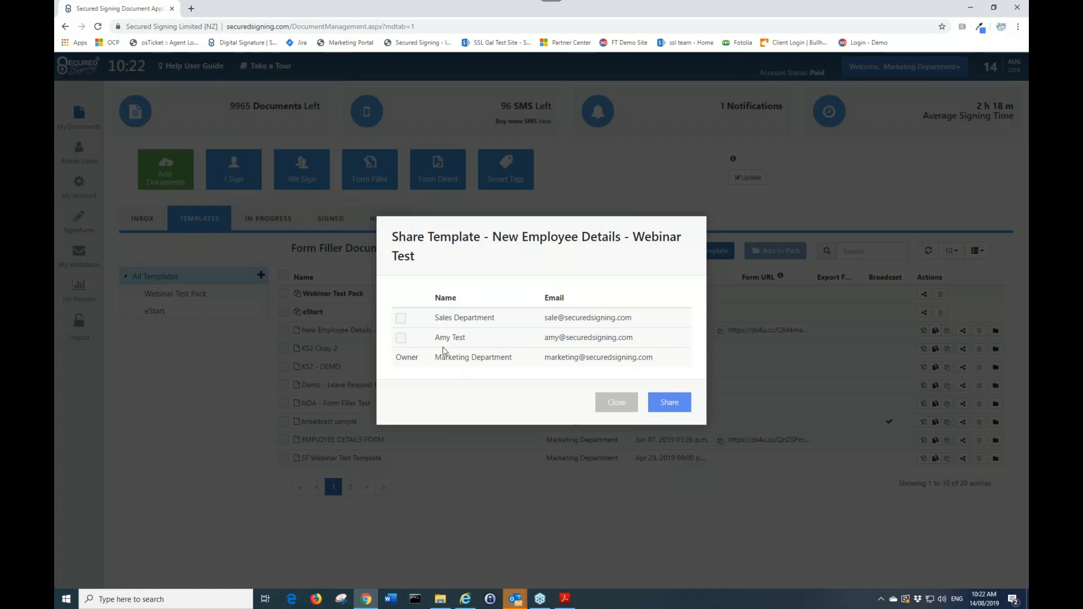
left_click(401, 339)
left_click(618, 405)
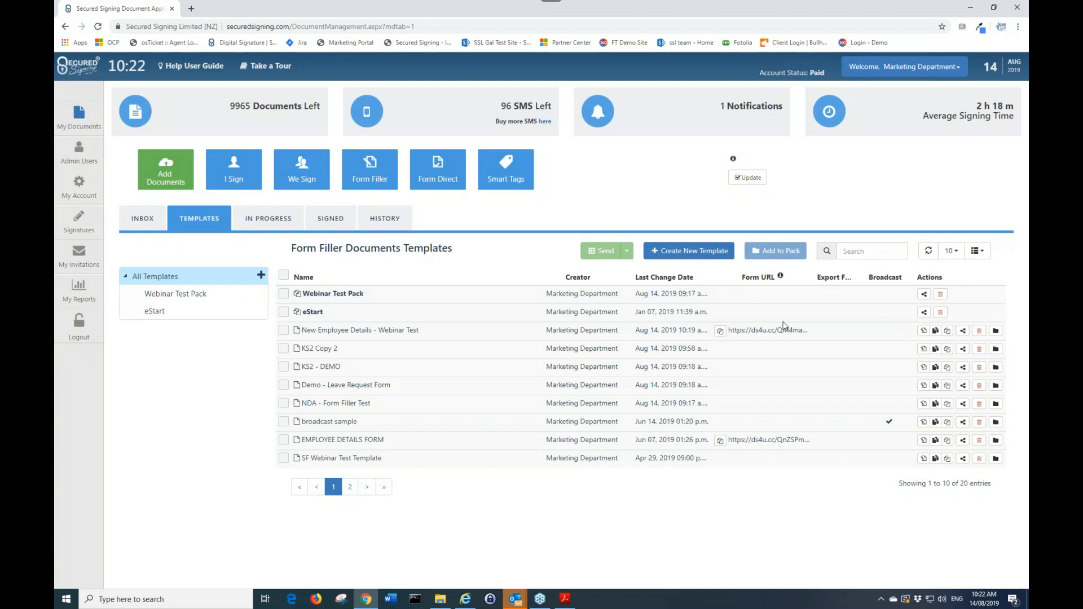
Look at the Add to Pack options for the template, browse the Webinar Test Pack, and return to All Templates
left_click(283, 331)
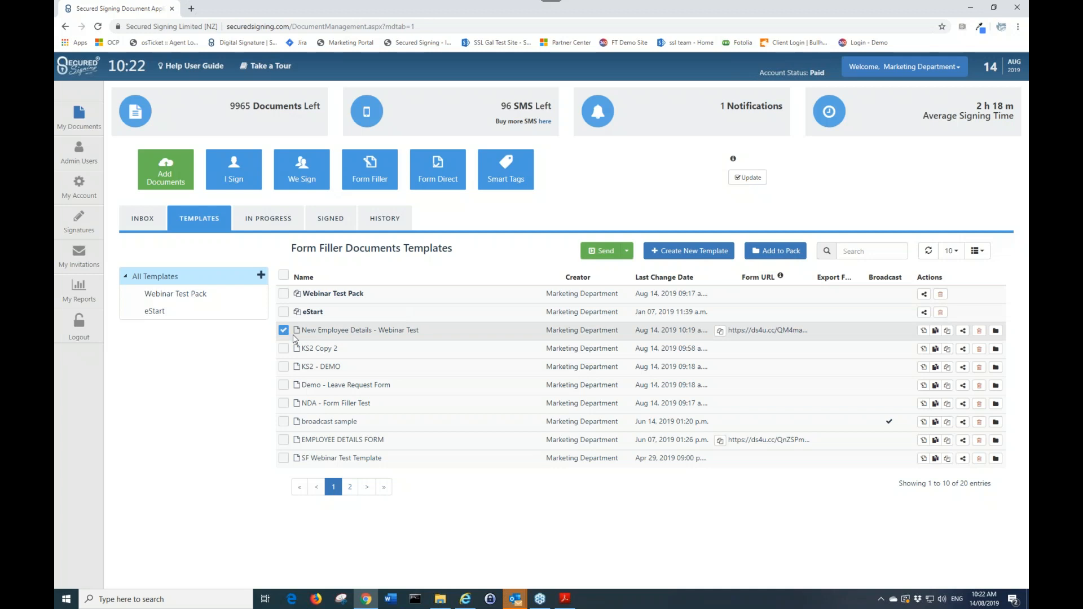
left_click(770, 255)
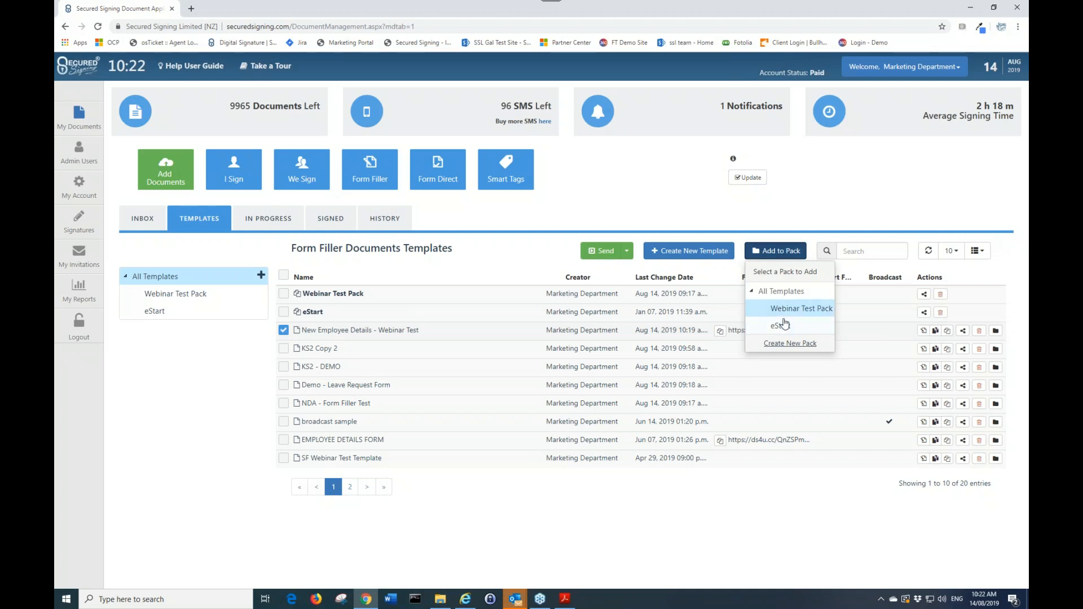
left_click(284, 329)
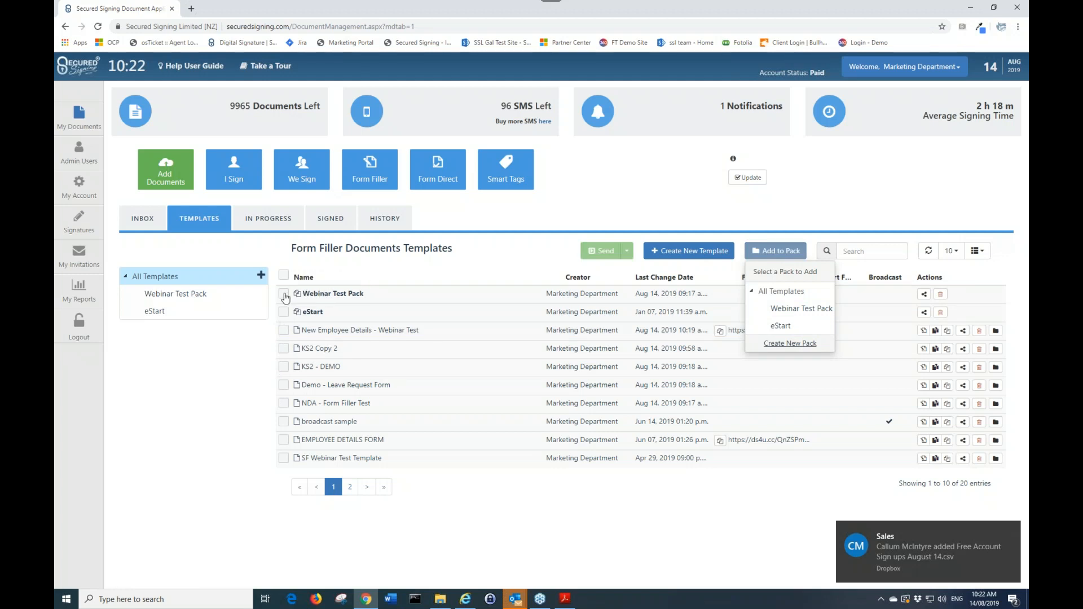
left_click(284, 295)
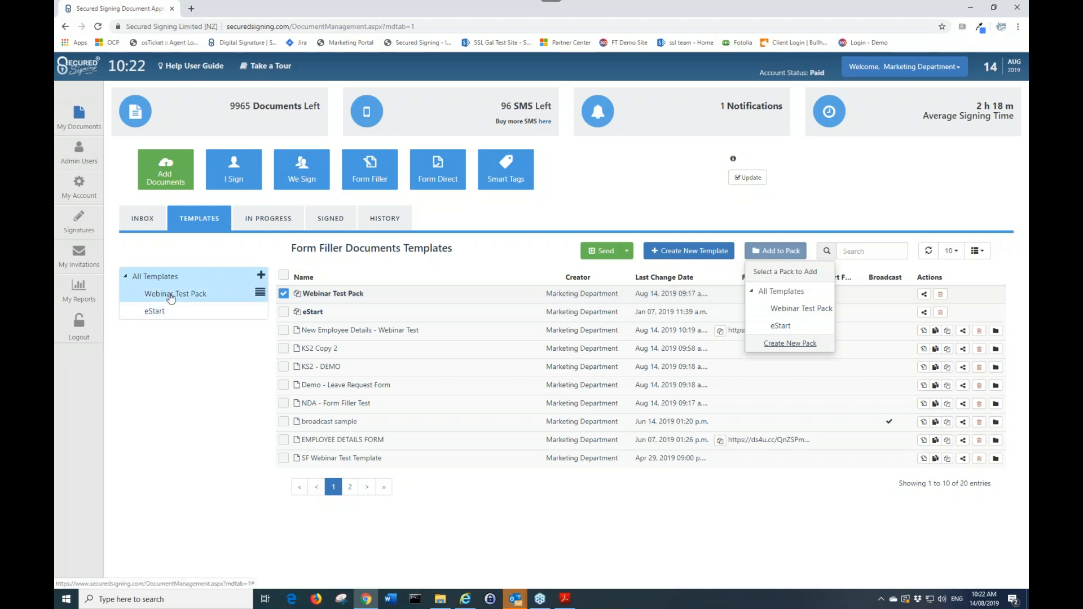
left_click(171, 296)
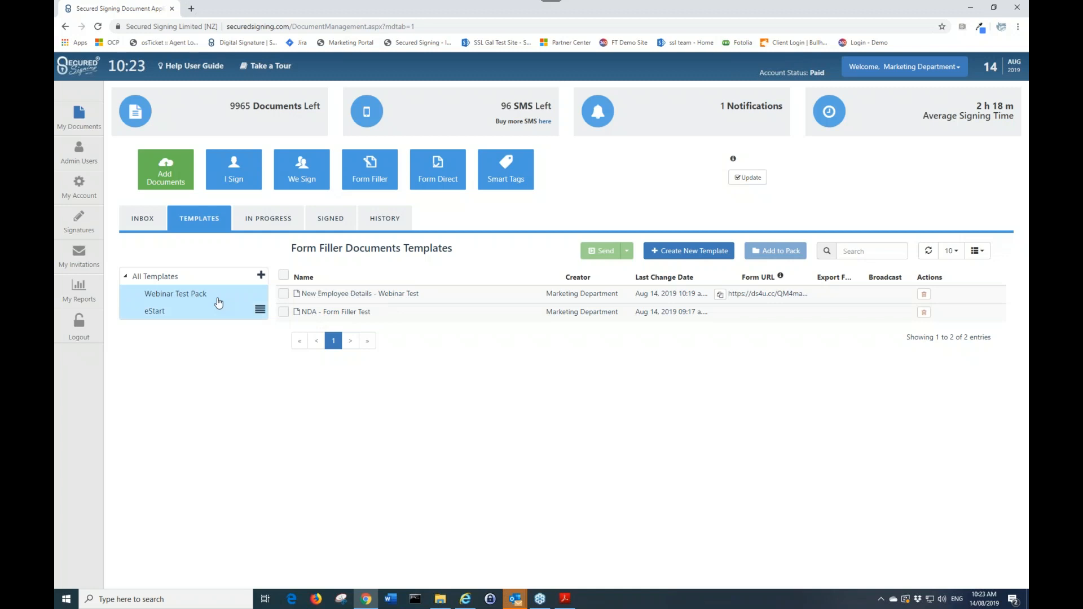
left_click(171, 277)
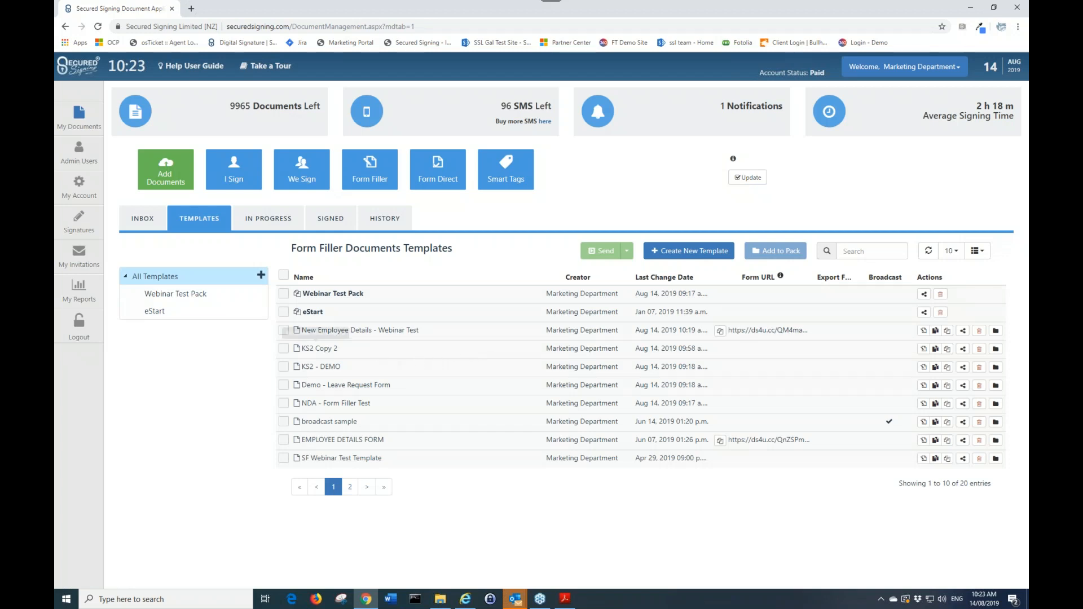
Start Preview & Send for the New Employee Details - Webinar Test template and pick the suggested invitee's email address
left_click(283, 332)
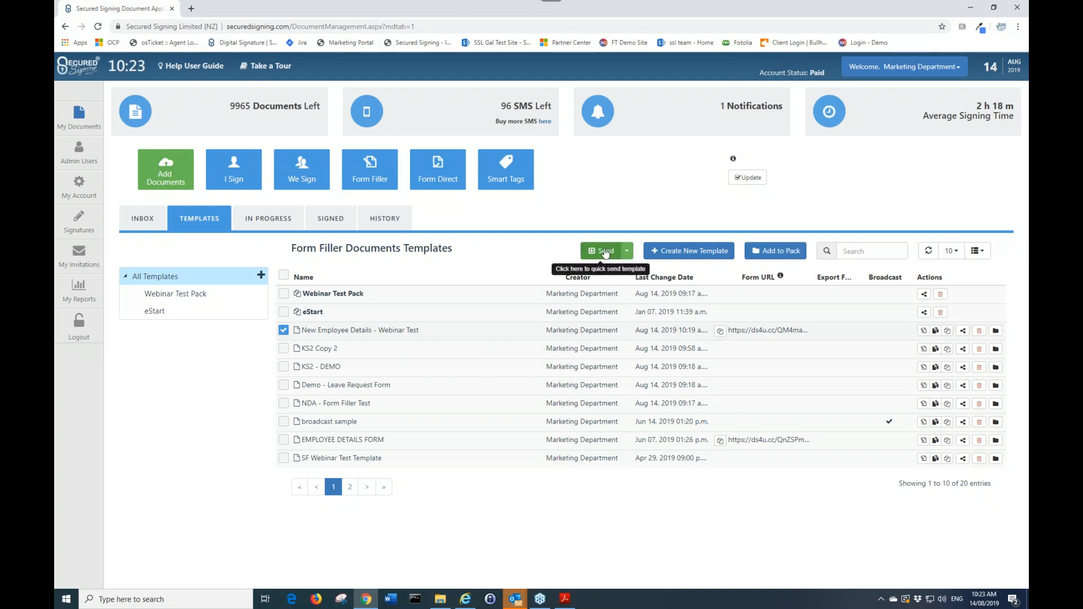
left_click(626, 250)
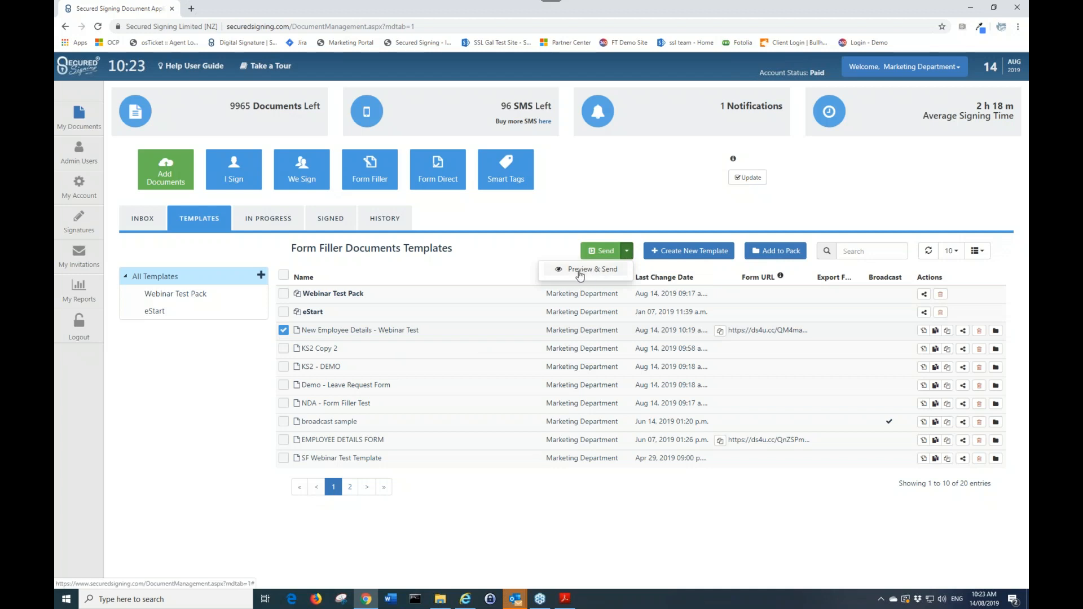
left_click(579, 270)
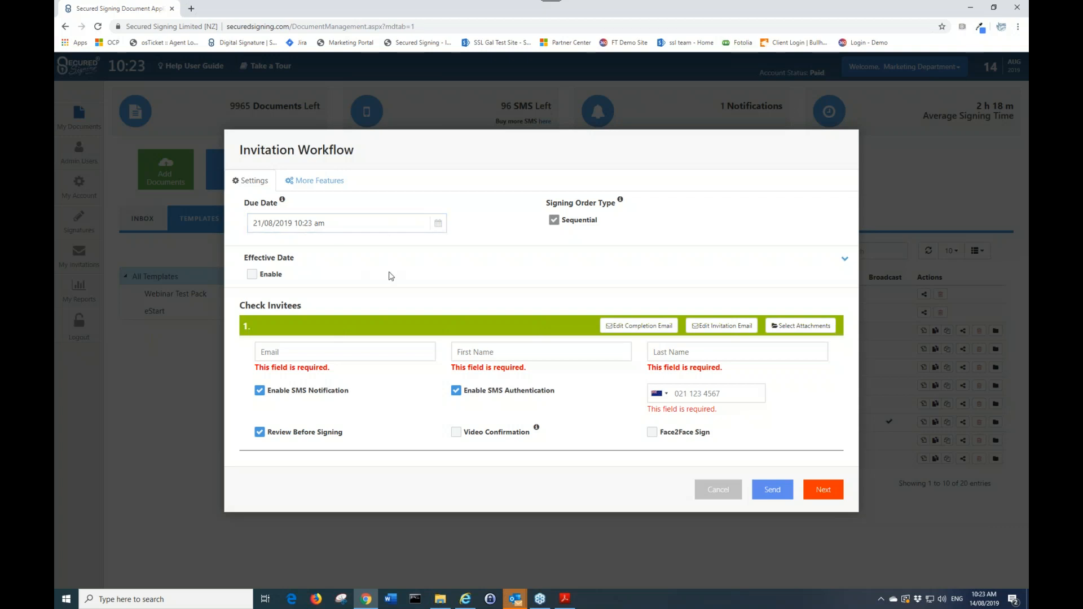
left_click(306, 351)
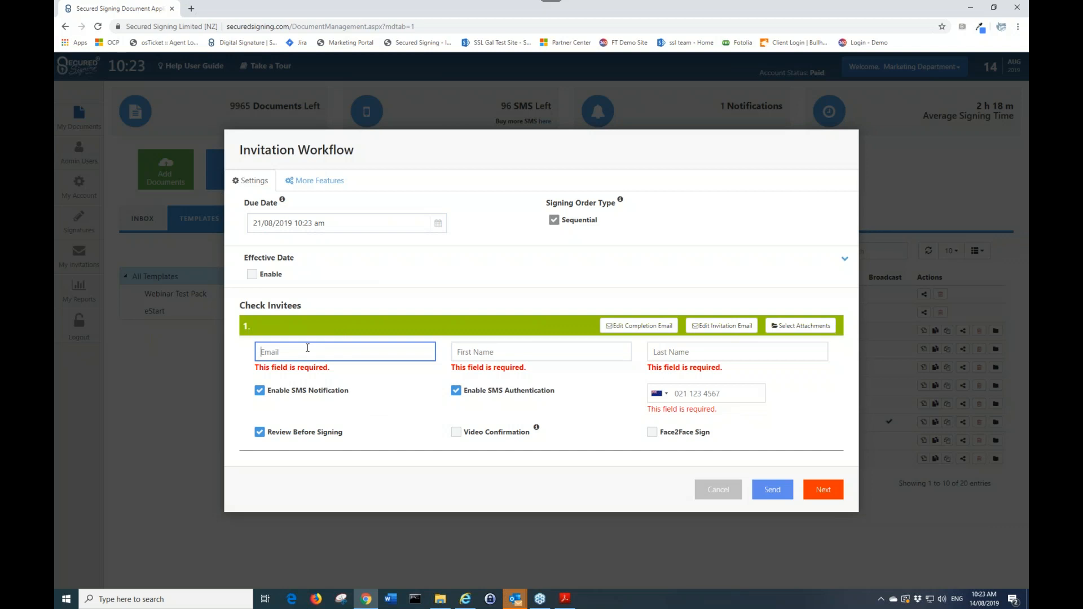
type("greg")
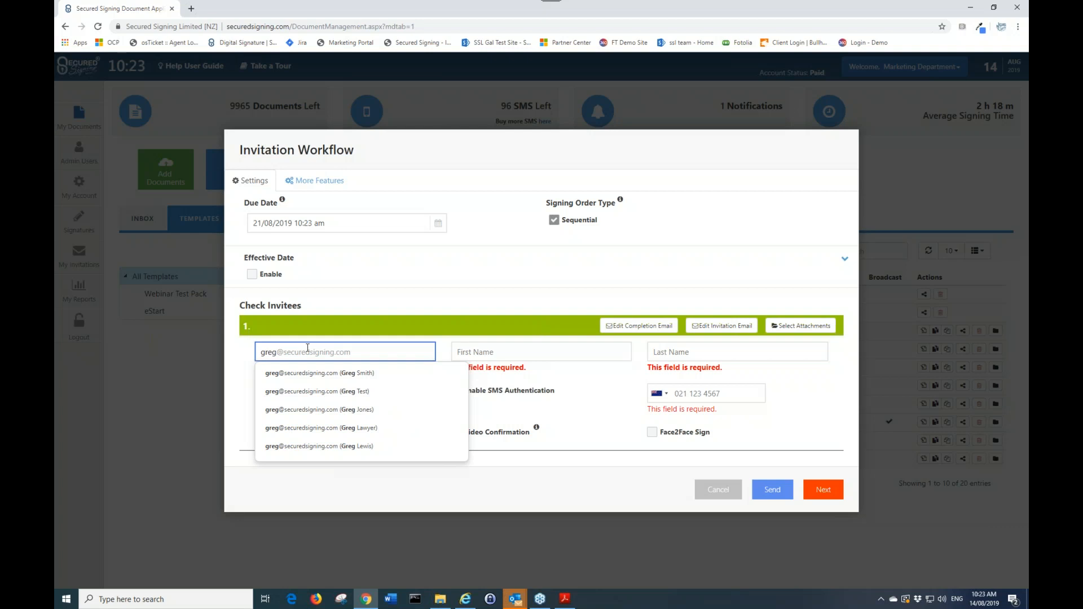
left_click(344, 377)
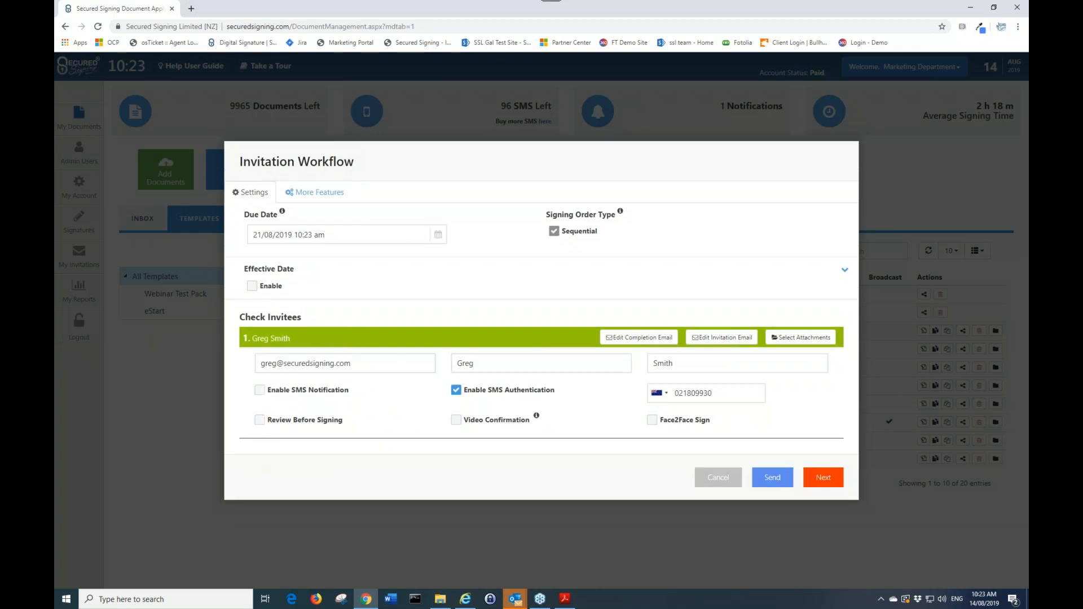
Disable SMS Authentication for the invitee, continue to More Features, and send the invitation
left_click(456, 390)
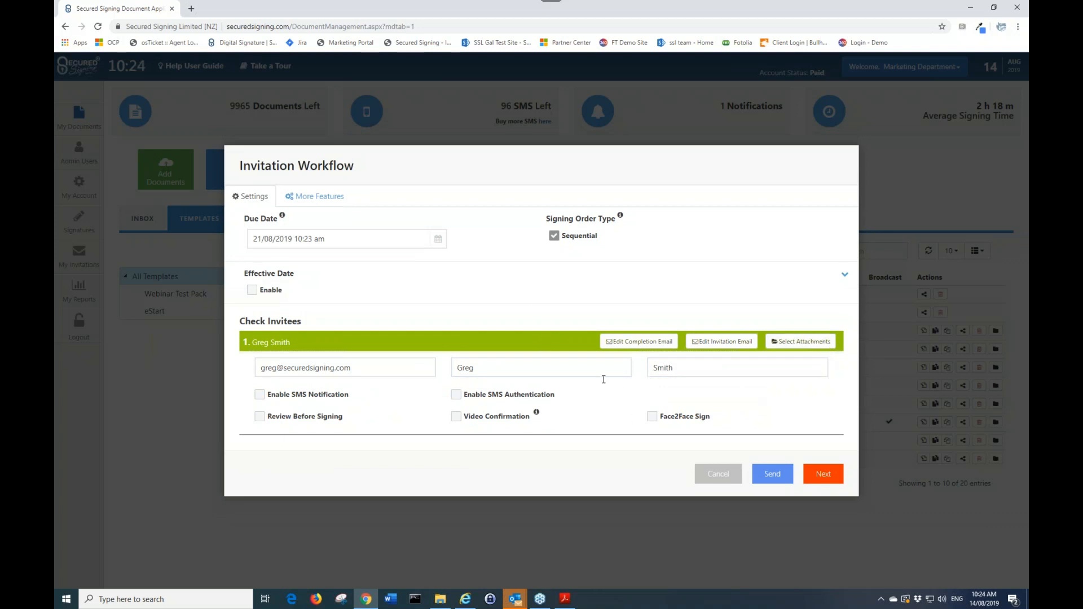
left_click(834, 478)
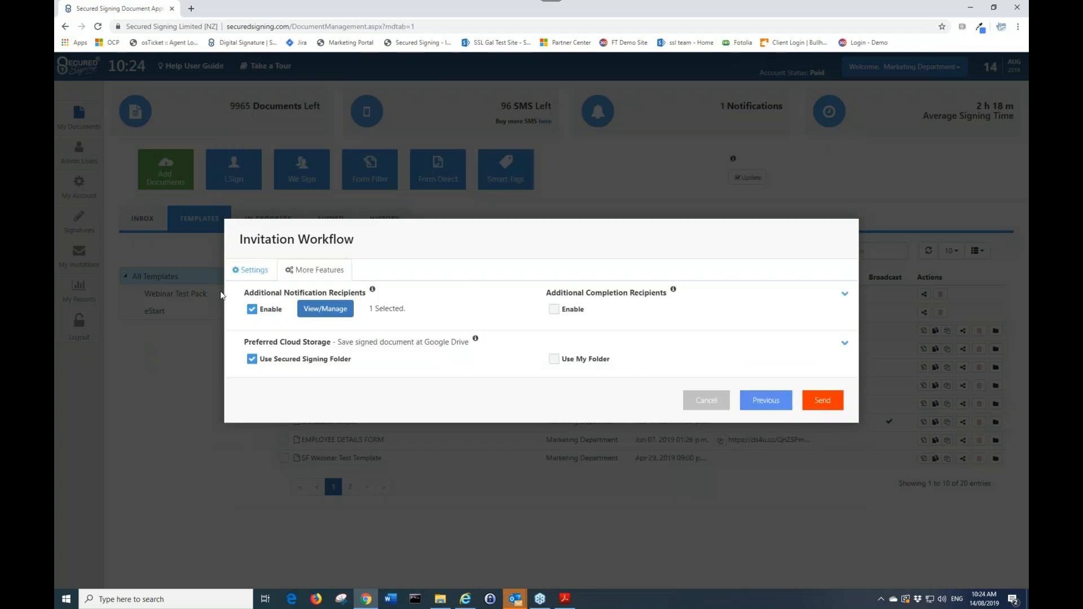
left_click(266, 317)
left_click(823, 401)
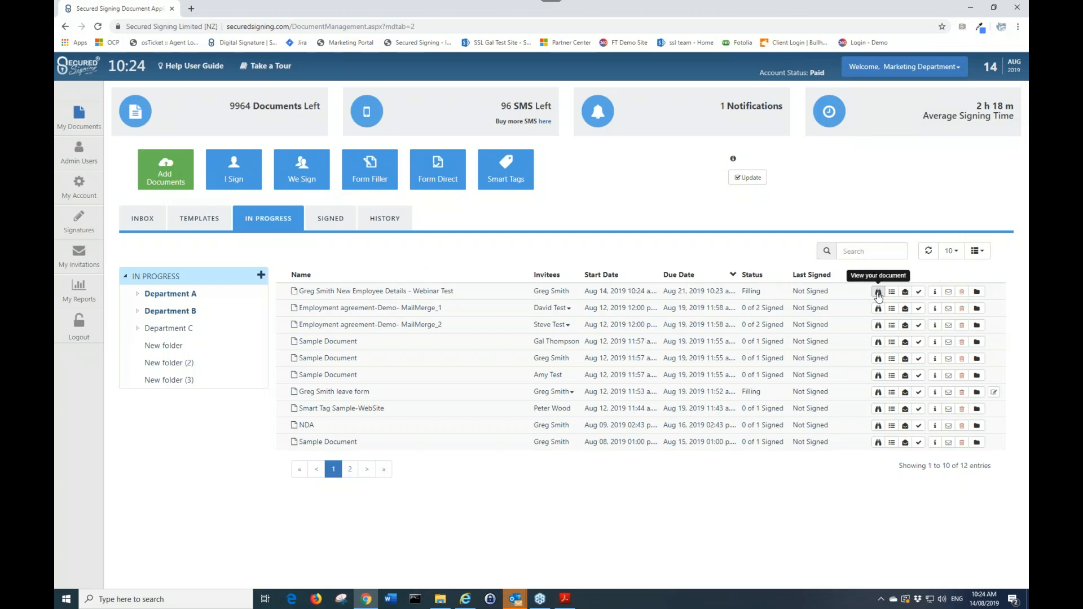
View the sent in-progress document, scroll through it, and close its tab
left_click(877, 292)
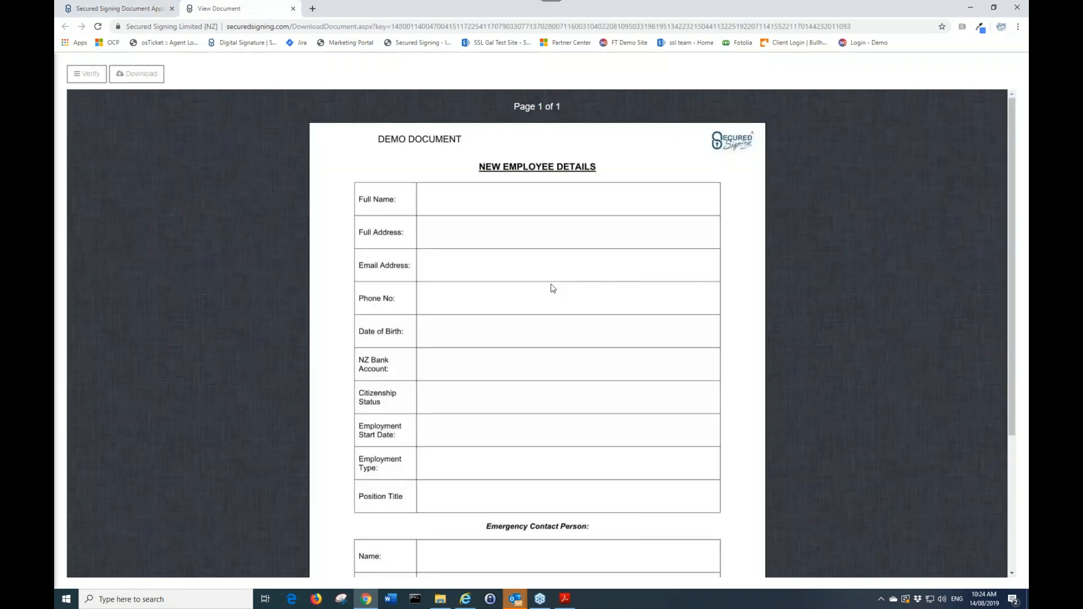
scroll(559, 427, "down", 3)
scroll(560, 429, "up", 3)
left_click(293, 9)
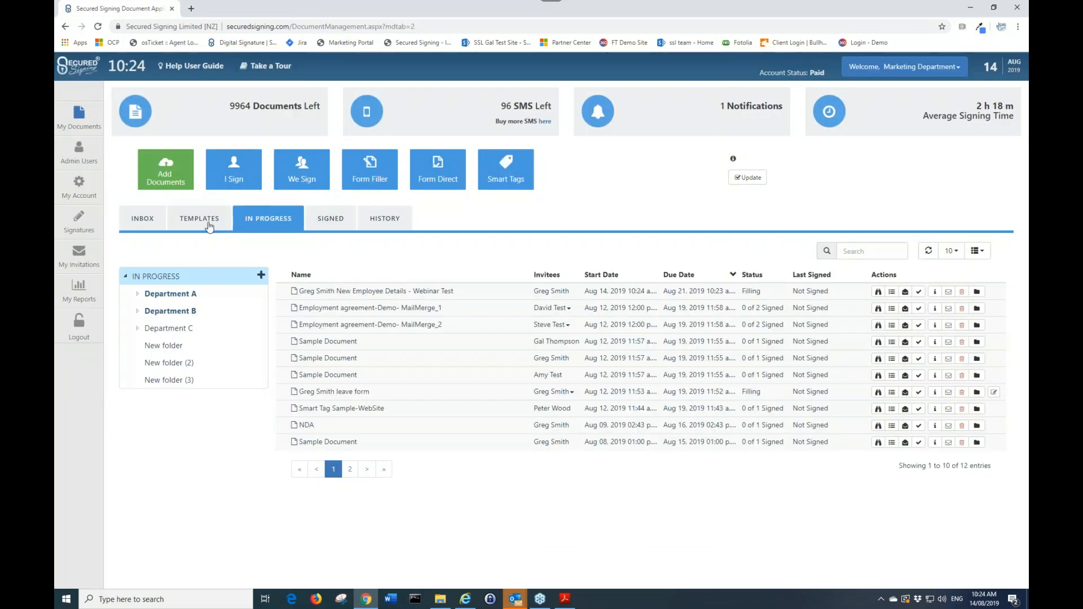
Switch to Outlook, open the signing invitation email, and follow its View and Sign link
mouse_move(515, 599)
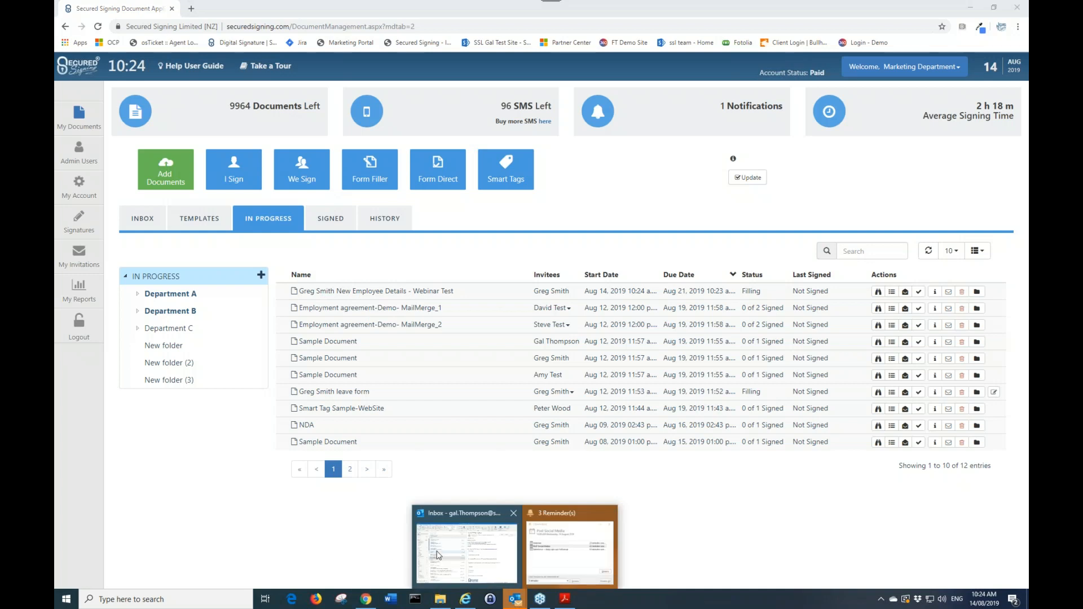
left_click(466, 544)
left_click(274, 135)
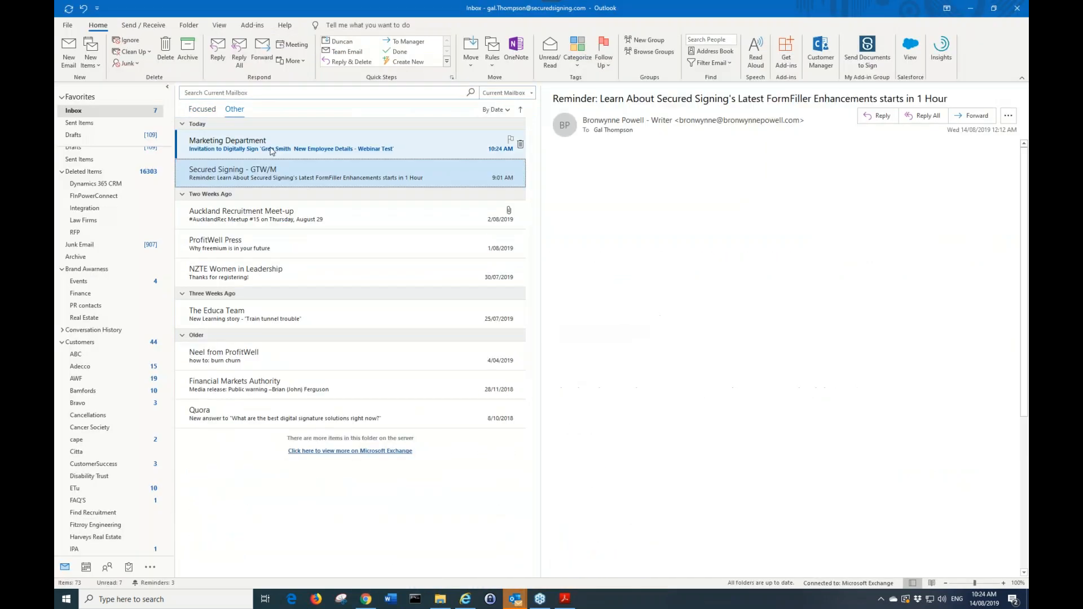
left_click(274, 139)
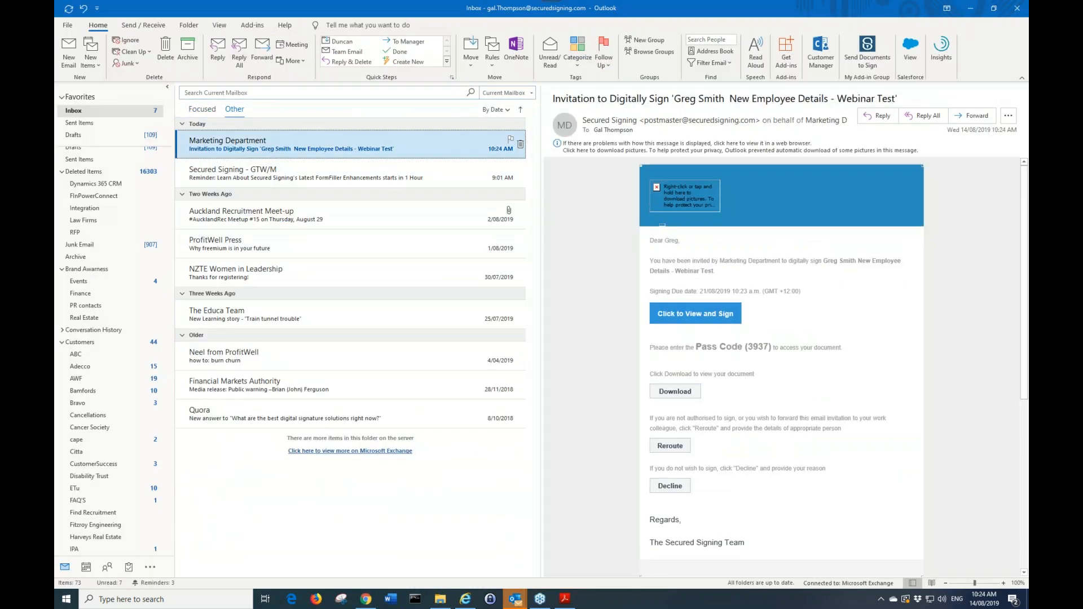
double_click(395, 144)
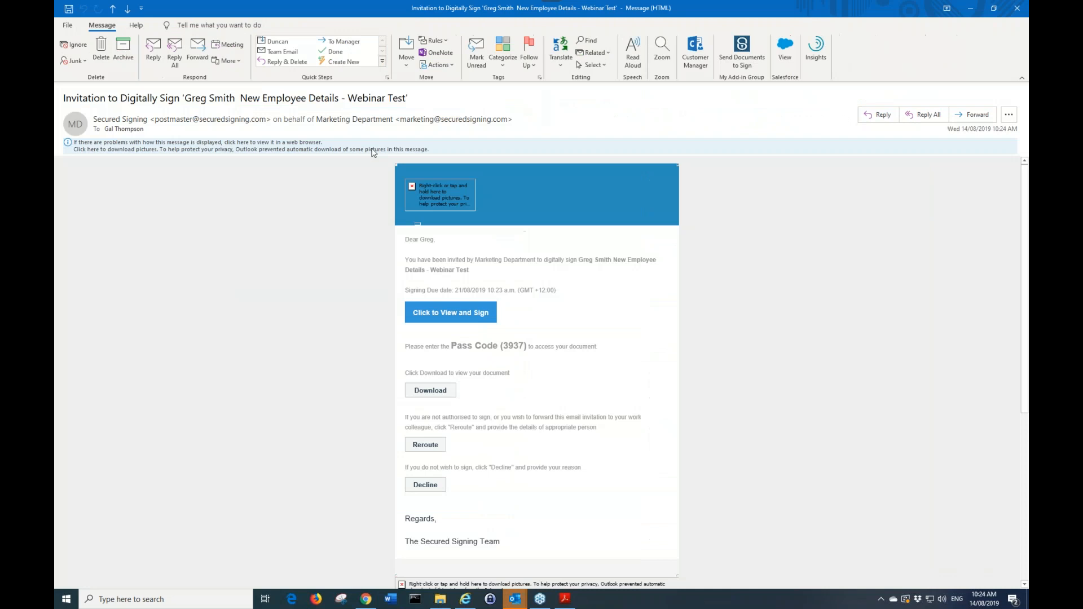
left_click(464, 318)
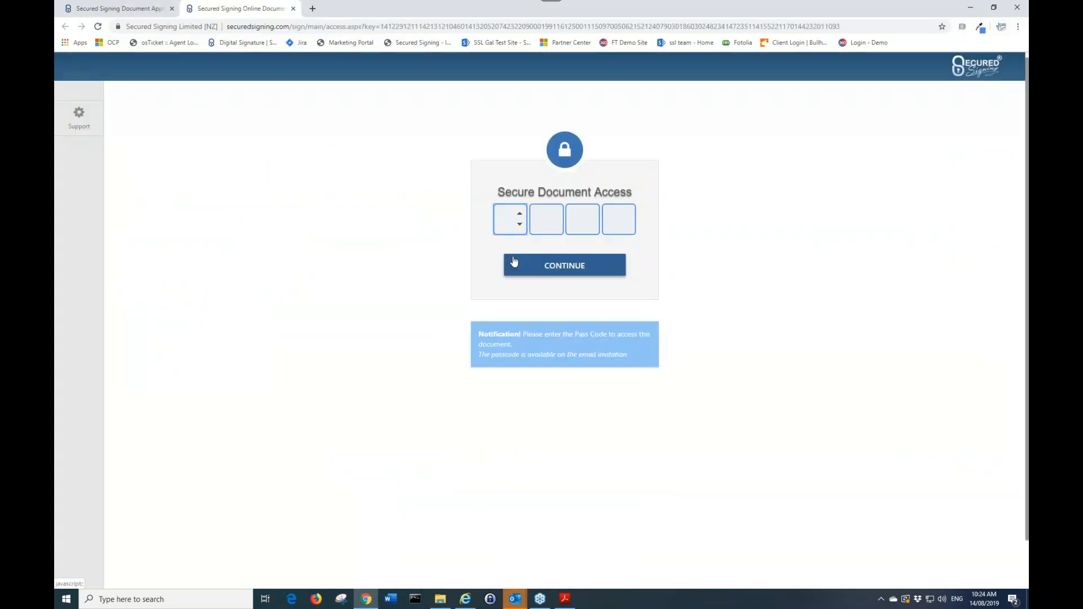
Enter the document pass code to access the form and accept the signing information
left_click(513, 263)
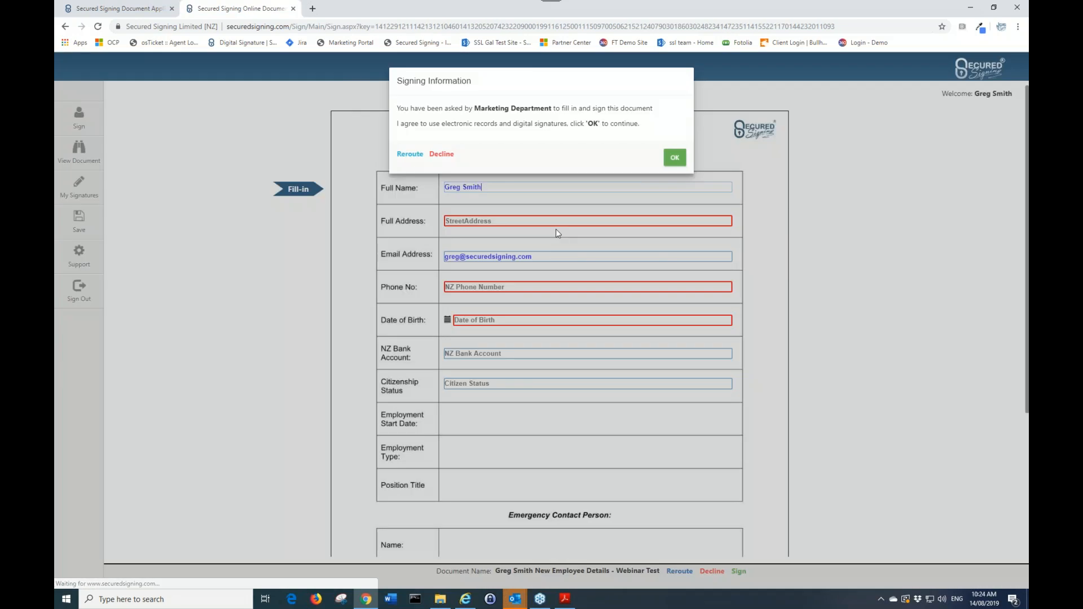
left_click(671, 158)
left_click(503, 158)
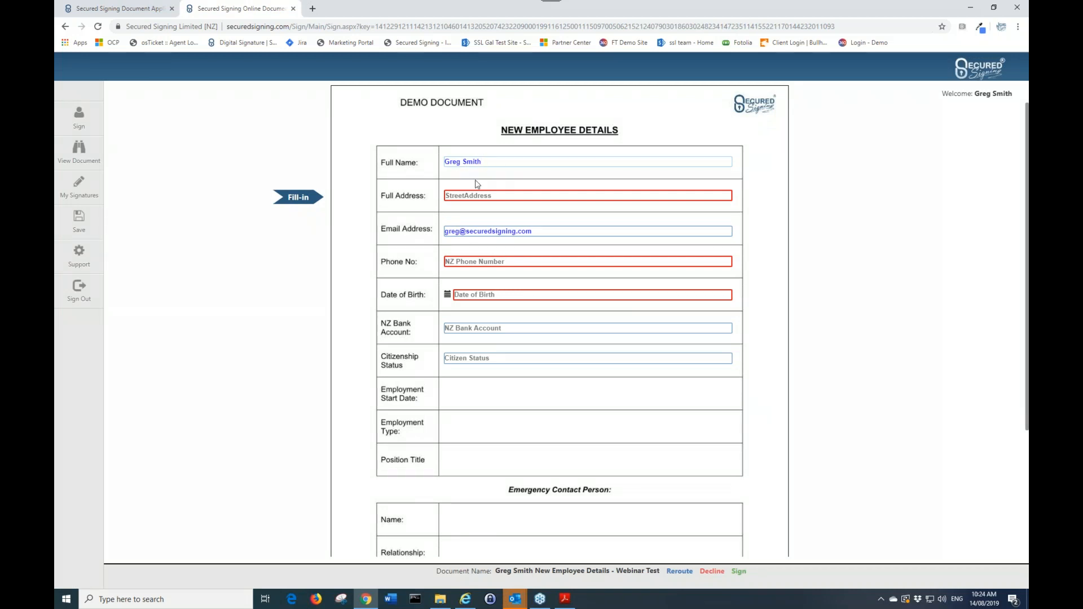
Fill in the Full Address field with the employee's street address
left_click(482, 195)
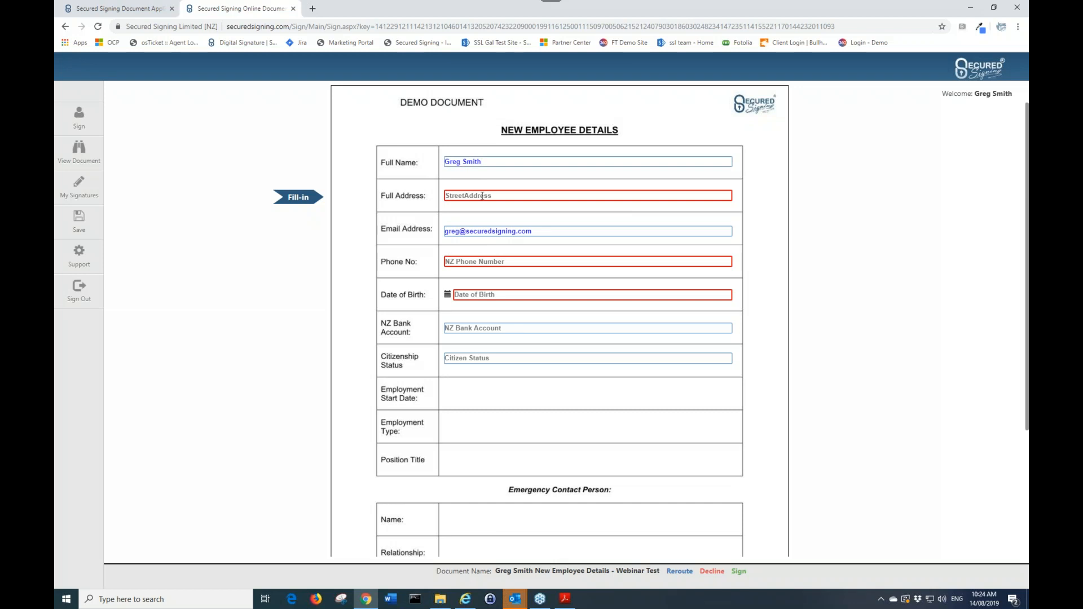
type("1")
key("BackSpace")
type("10 Test Nice")
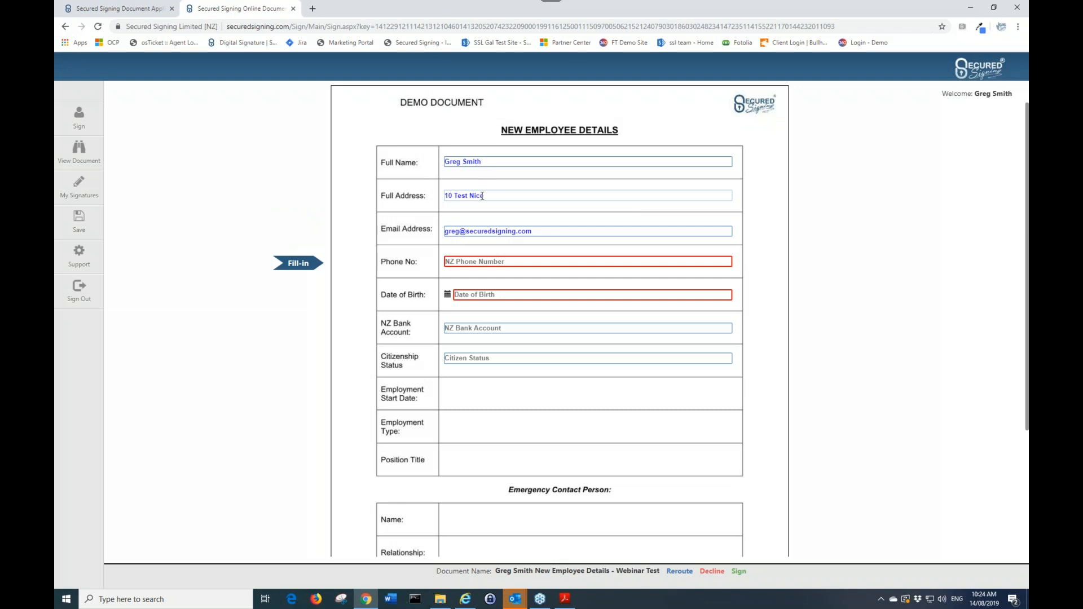
Enter the employee's mobile number in the Phone No field, trimming it to 11 digits
left_click(525, 260)
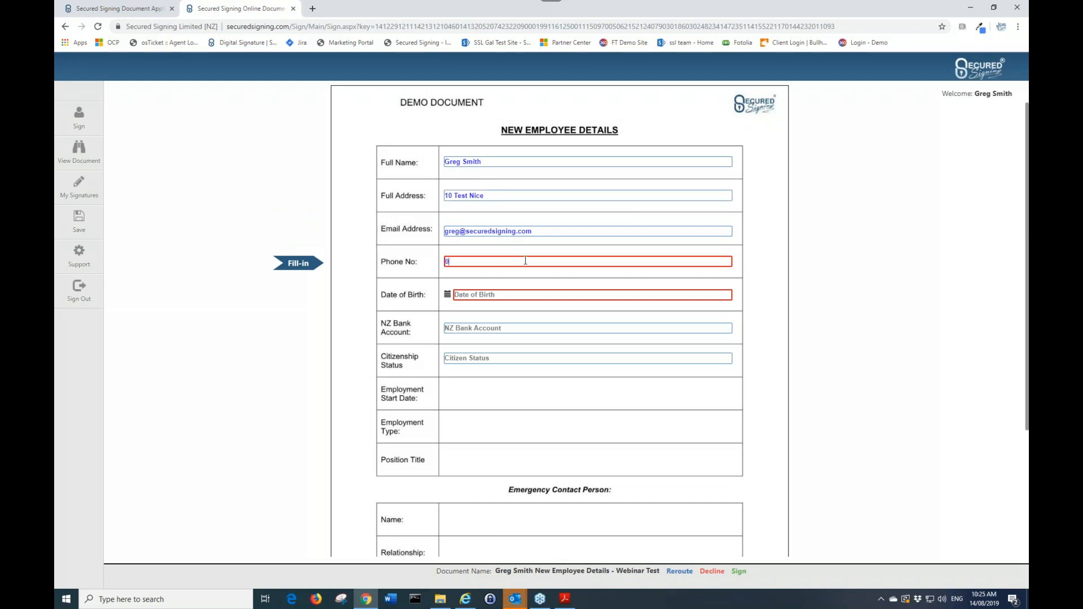
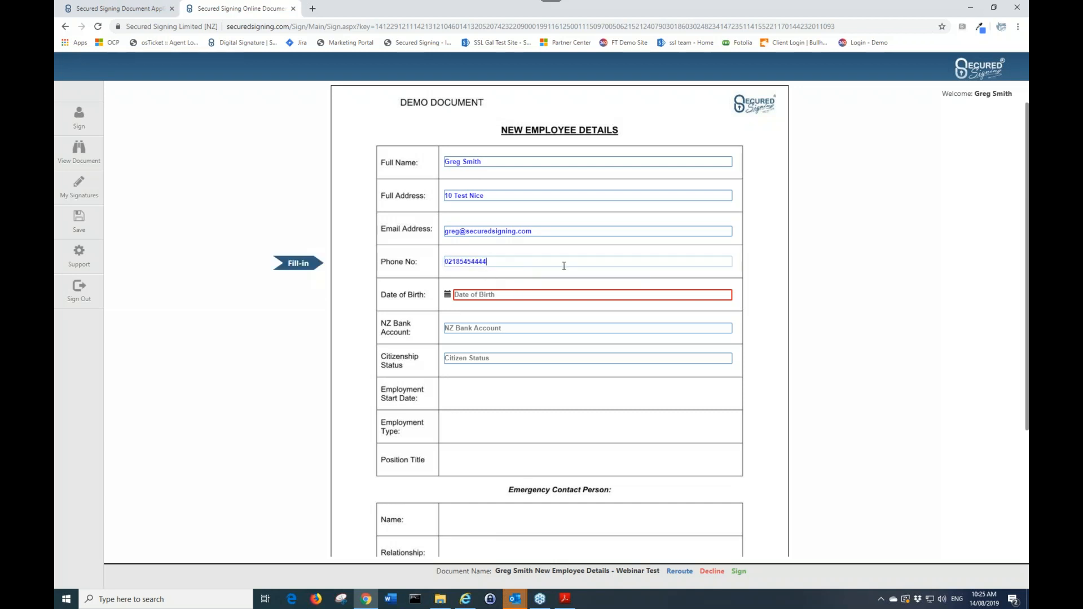
Set the Date of Birth by picking a year and day in the calendar picker
left_click(541, 296)
left_click(543, 312)
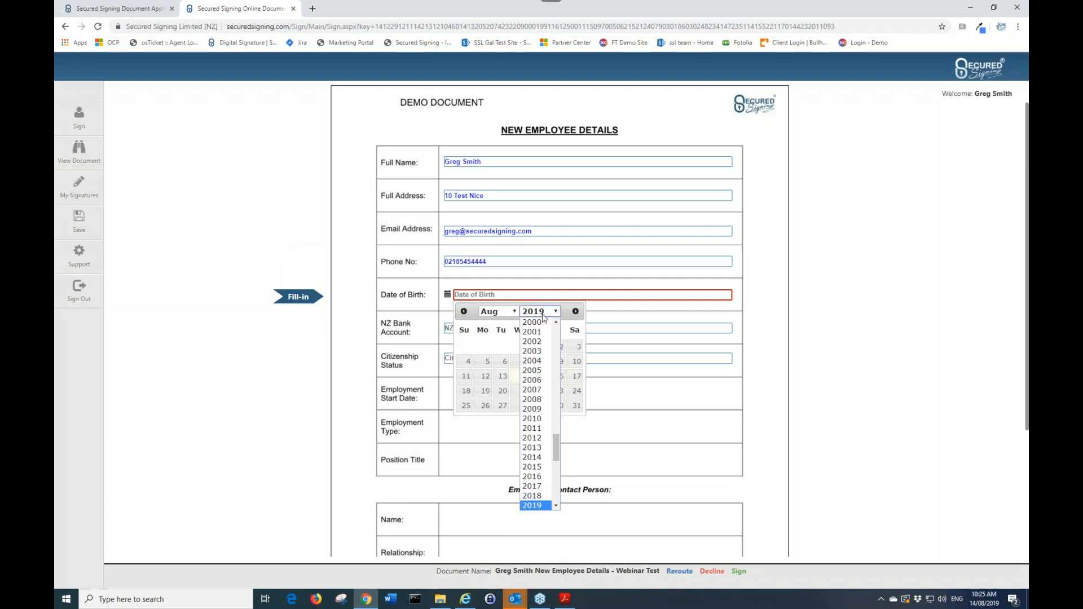
left_click(532, 399)
left_click(516, 376)
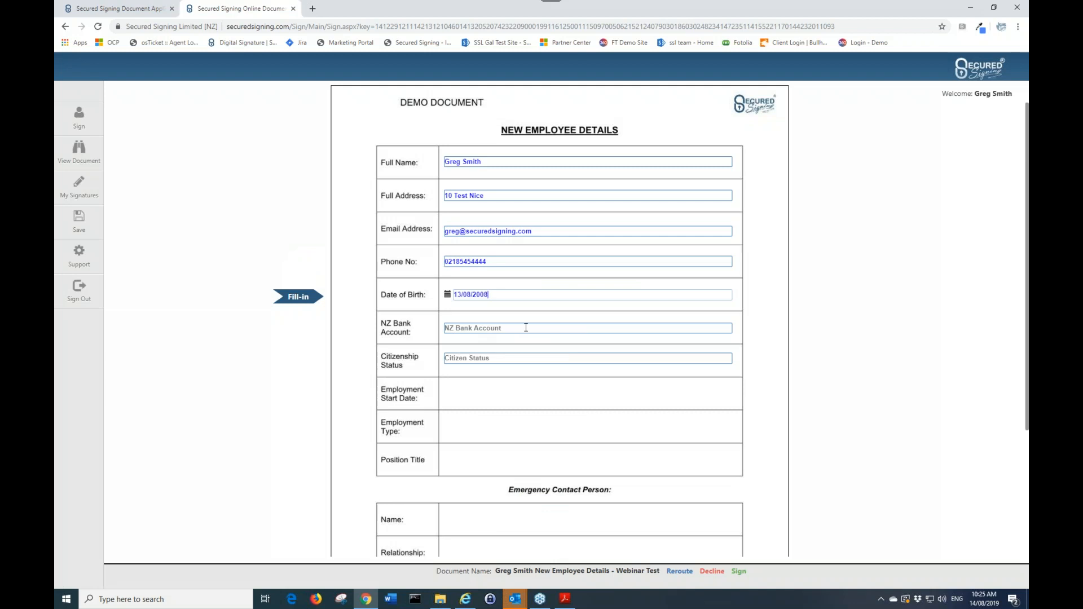
Enter Resident as the Citizenship Status
scroll(491, 164, "down", 3)
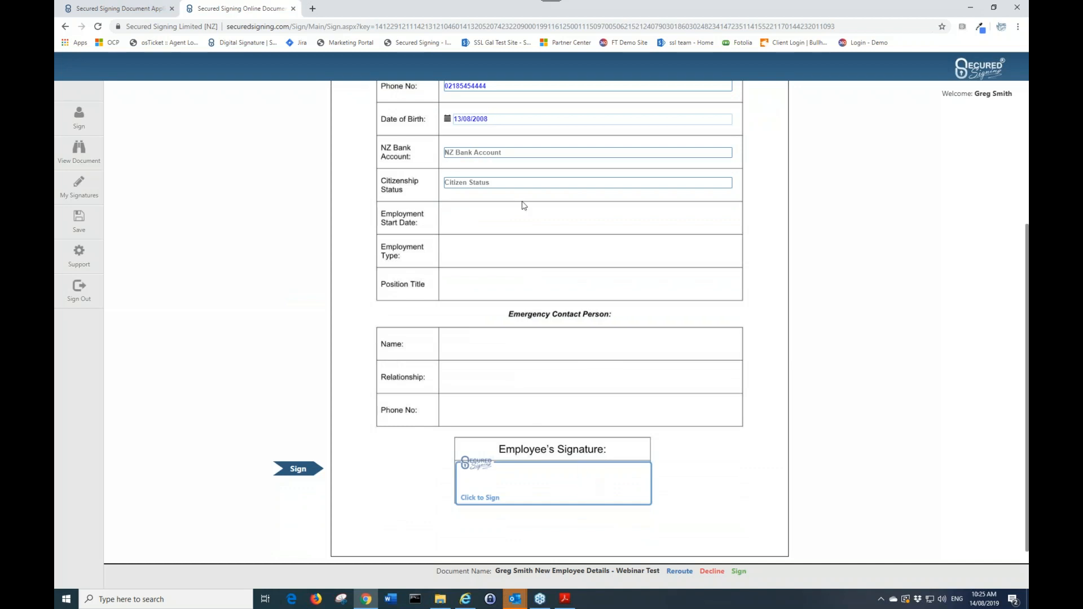
left_click(496, 182)
type("Resident")
scroll(431, 235, "up", 2)
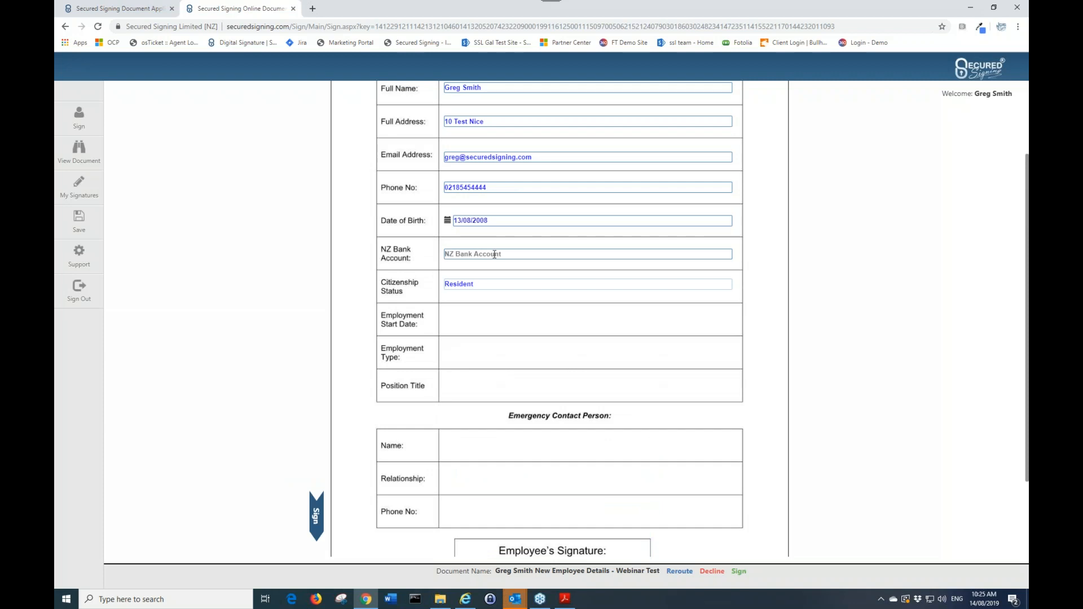
Open the Employee's Signature box and adopt the first font-style signature
scroll(494, 254, "down", 1)
scroll(530, 252, "down", 1)
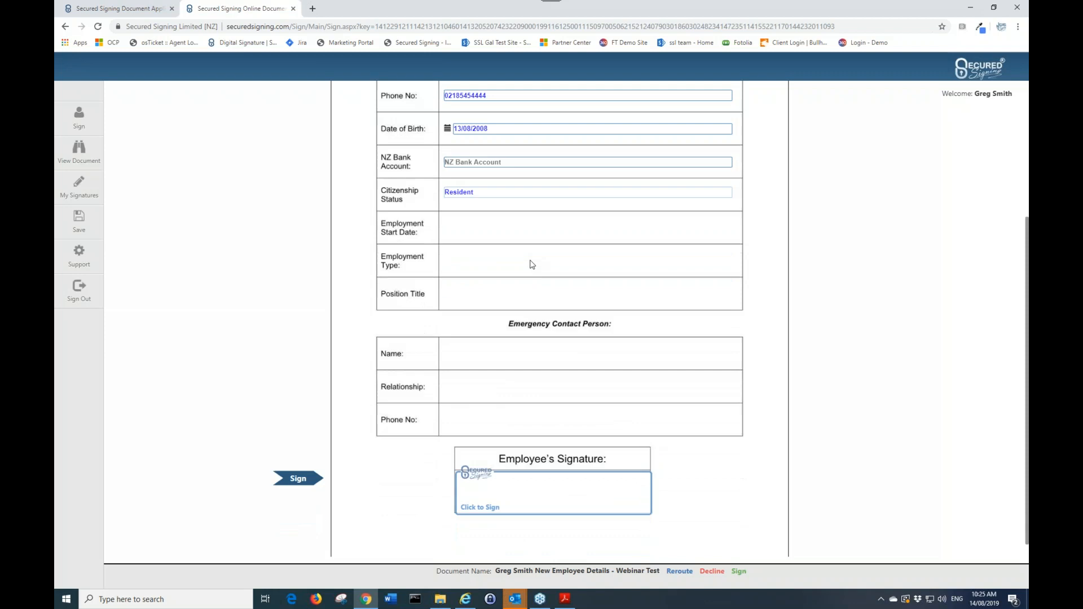
left_click(526, 489)
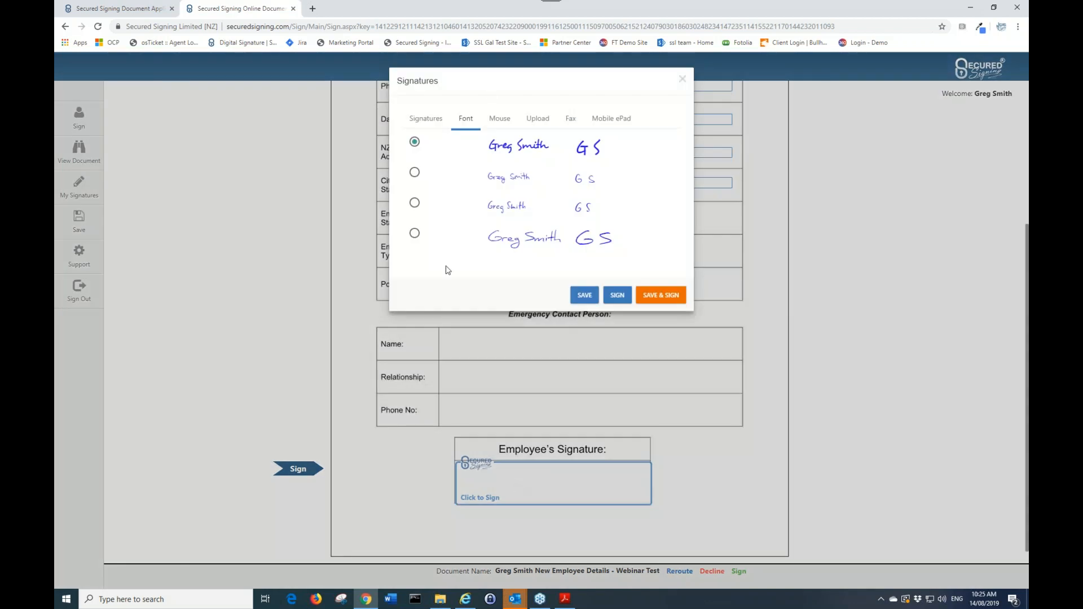
left_click(499, 118)
left_click(466, 119)
left_click(617, 295)
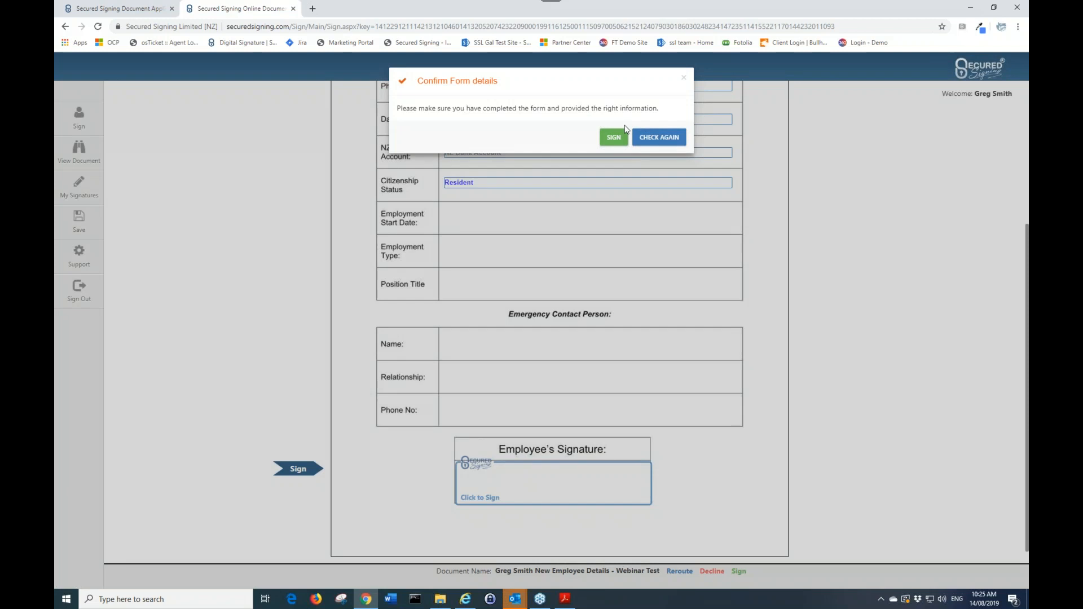
Go back to check the form, then sign the Employee's Signature box again and confirm signing
left_click(655, 139)
scroll(554, 237, "up", 3)
scroll(560, 304, "down", 3)
left_click(553, 476)
left_click(613, 138)
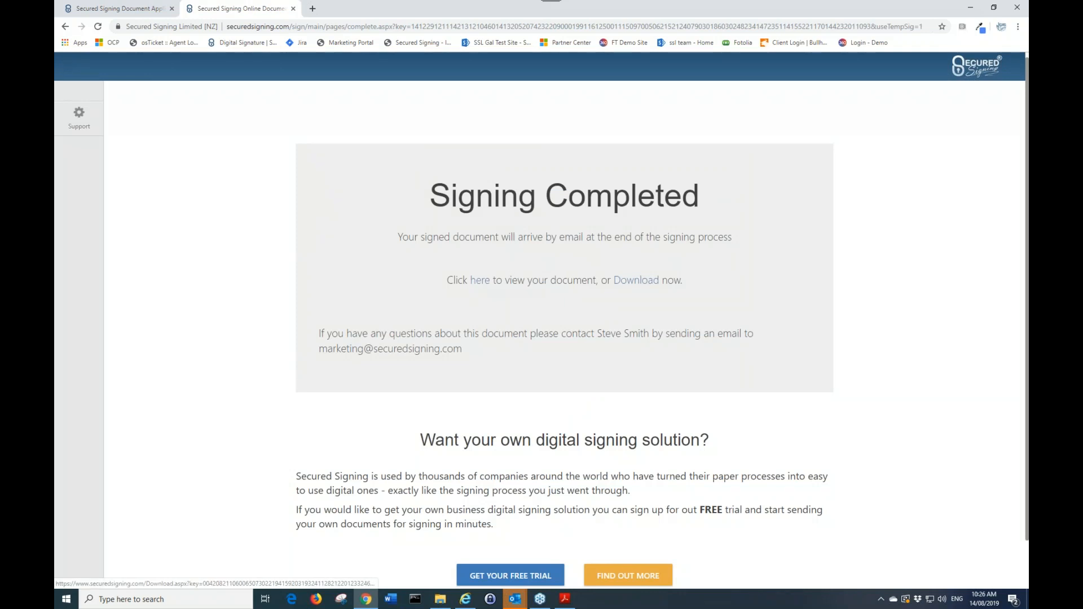
Open the signed document for viewing, scroll through it, and close its tab
left_click(482, 280)
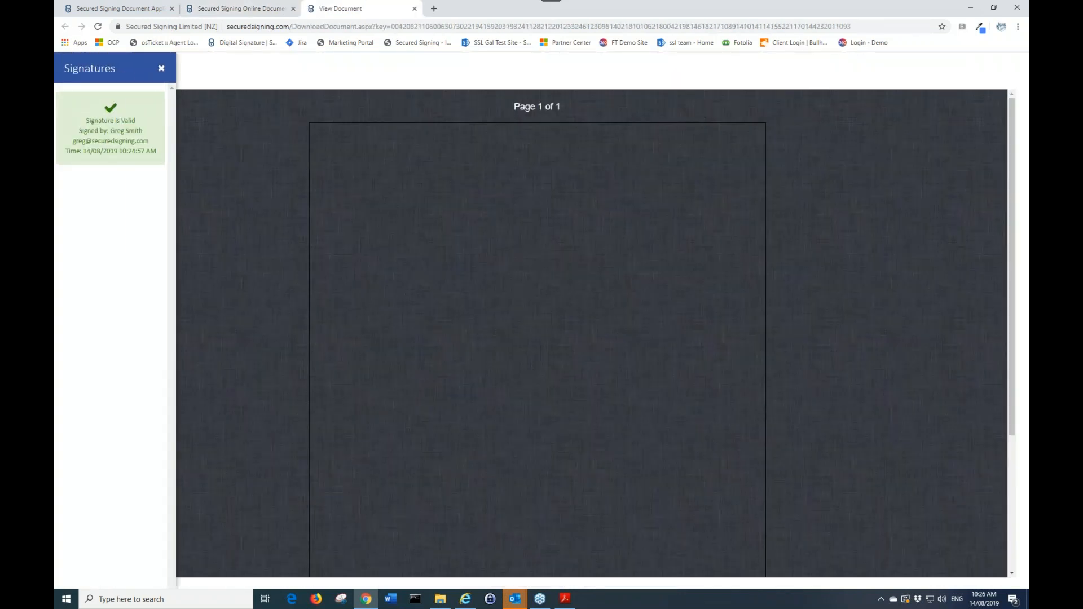
scroll(560, 277, "down", 3)
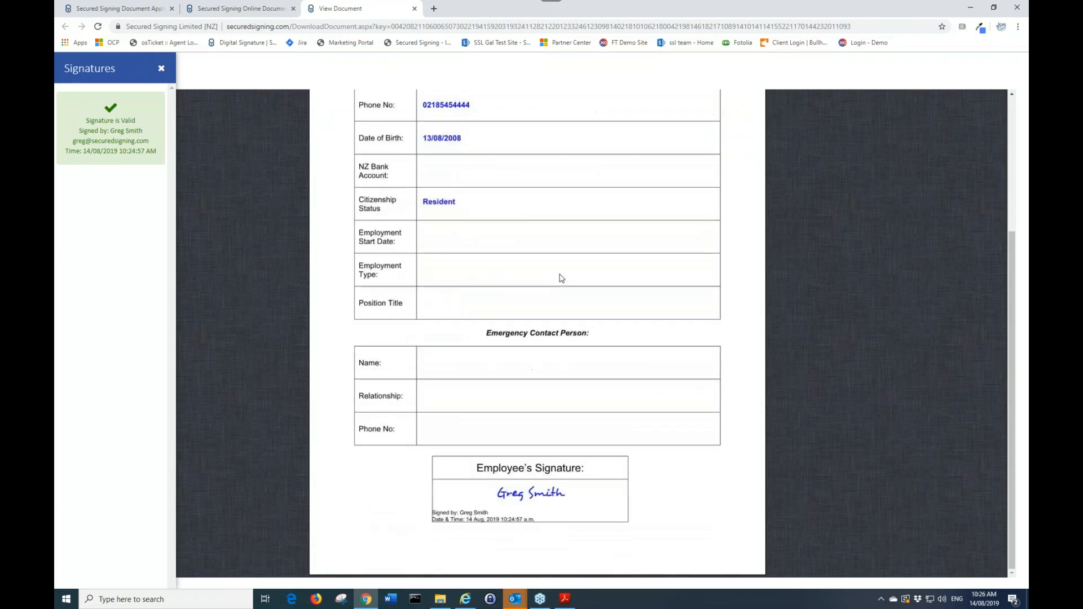
scroll(427, 108, "up", 3)
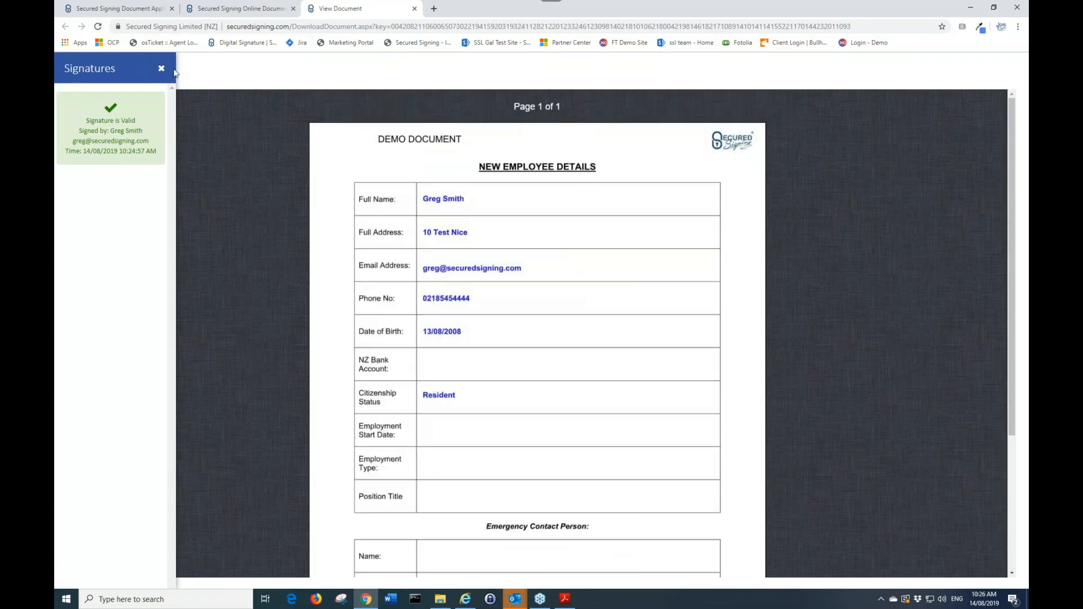
left_click(414, 8)
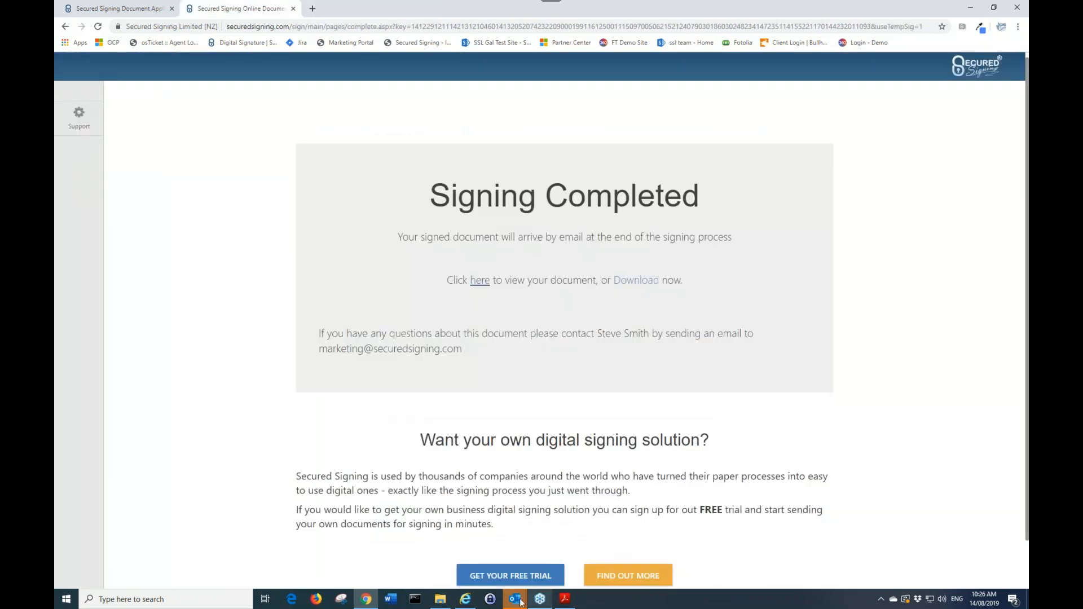
Switch to Outlook and select the Signing Process completed email in the Focused inbox
mouse_move(515, 599)
left_click(451, 541)
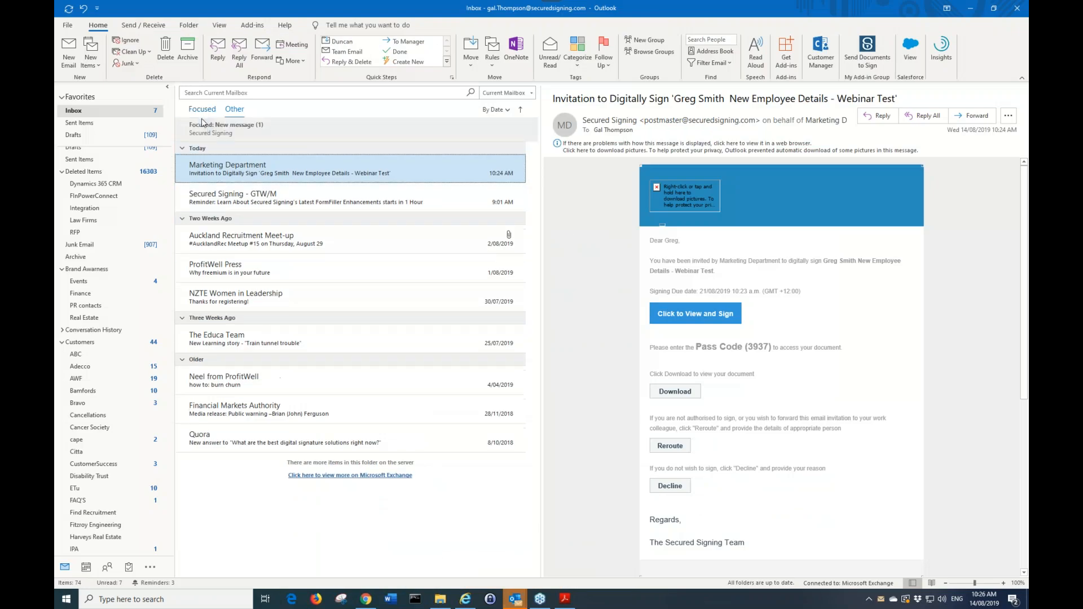
left_click(202, 108)
left_click(233, 146)
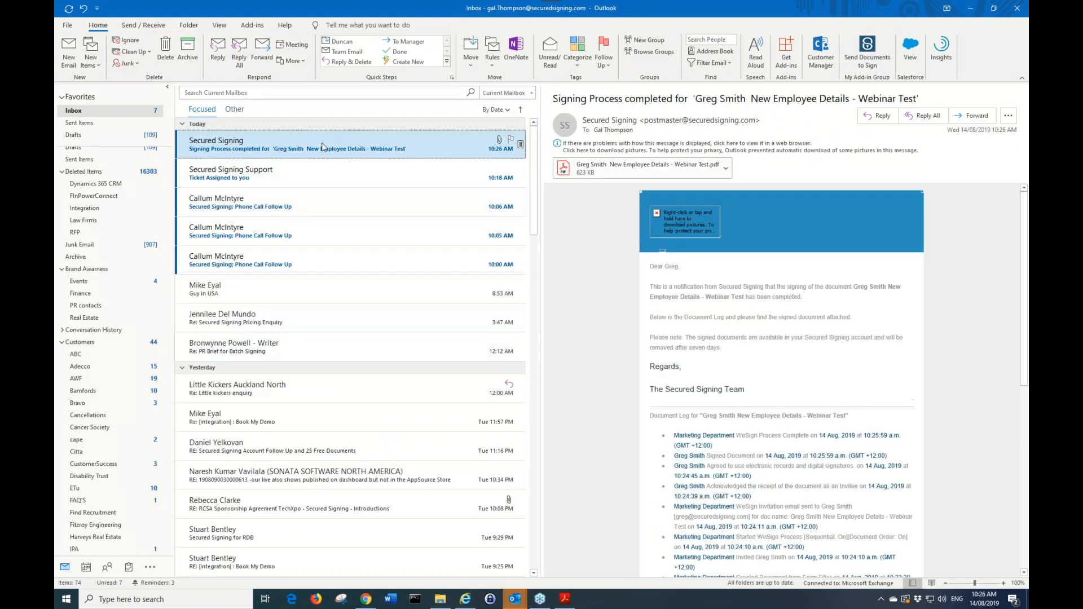
Open the email and its signed PDF attachment, accepting the trusted certificates update
double_click(323, 146)
double_click(187, 167)
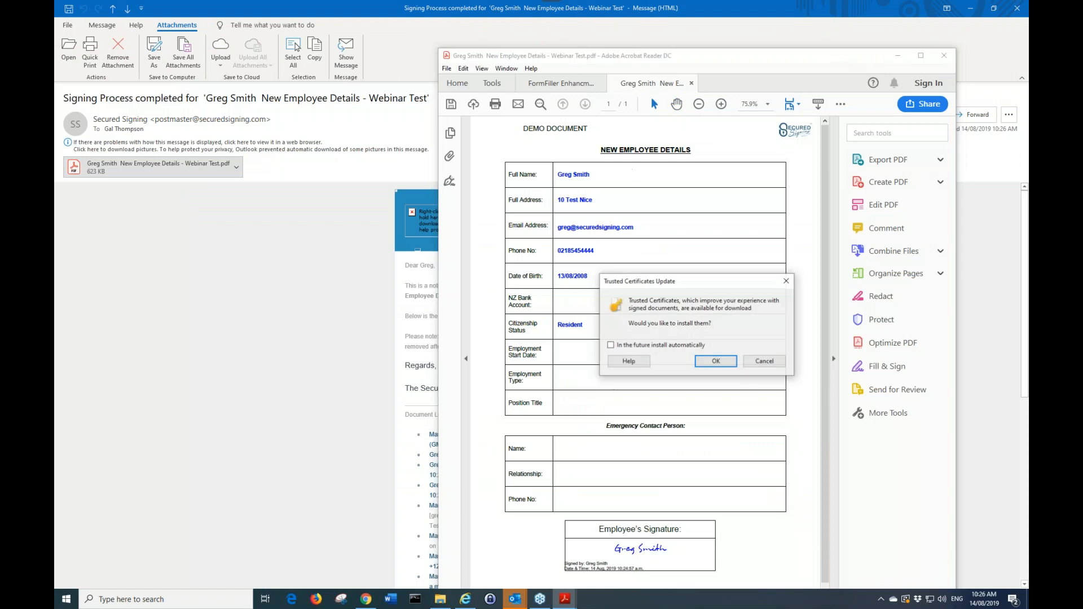
left_click(711, 361)
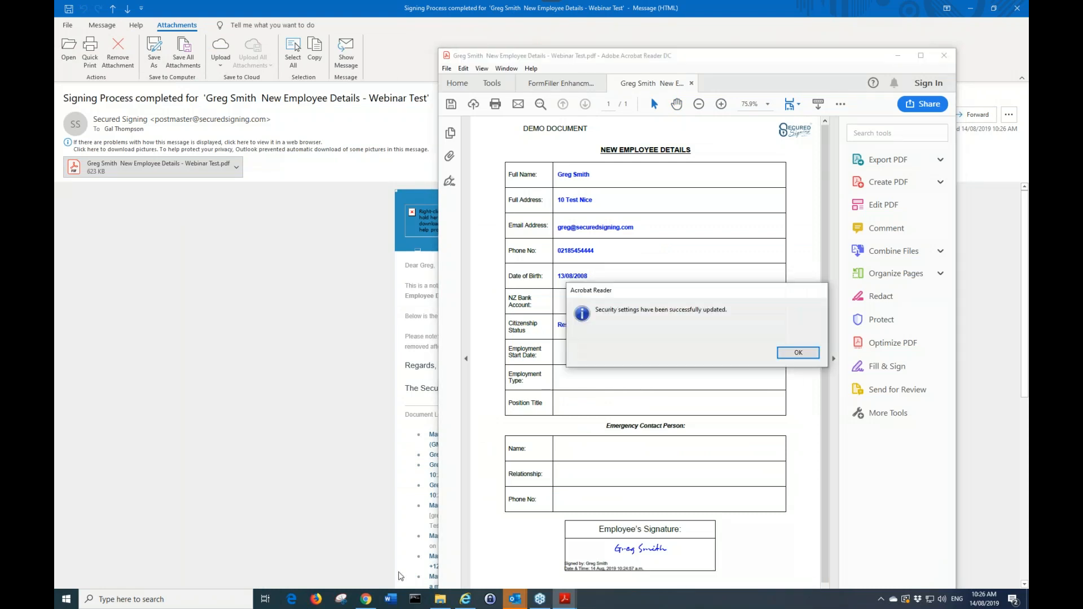
left_click(798, 353)
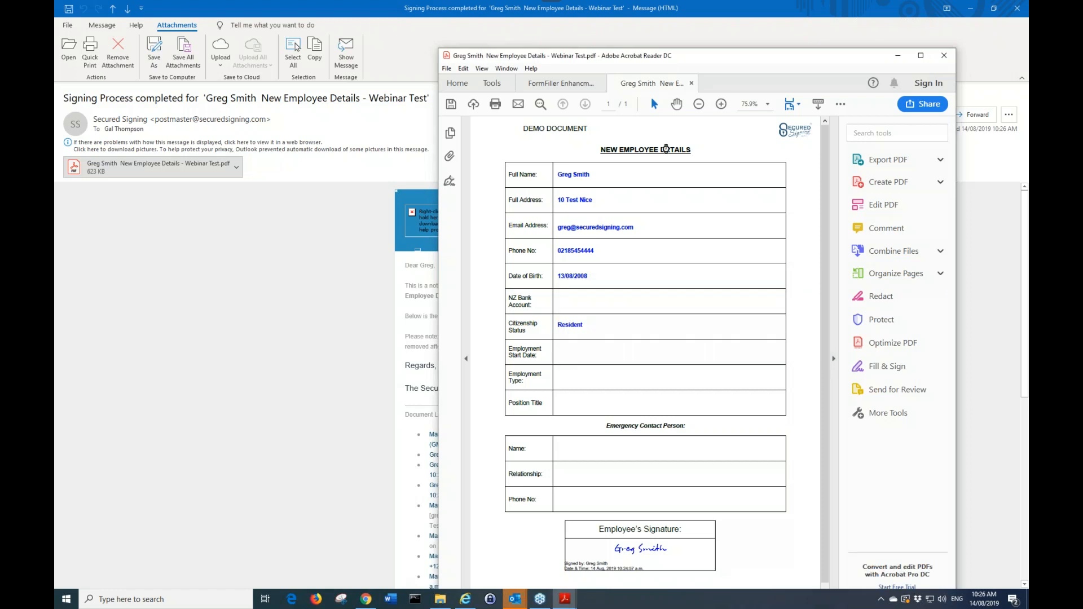
Return to the Secured Signing dashboard tab and open the Templates list
left_click(366, 599)
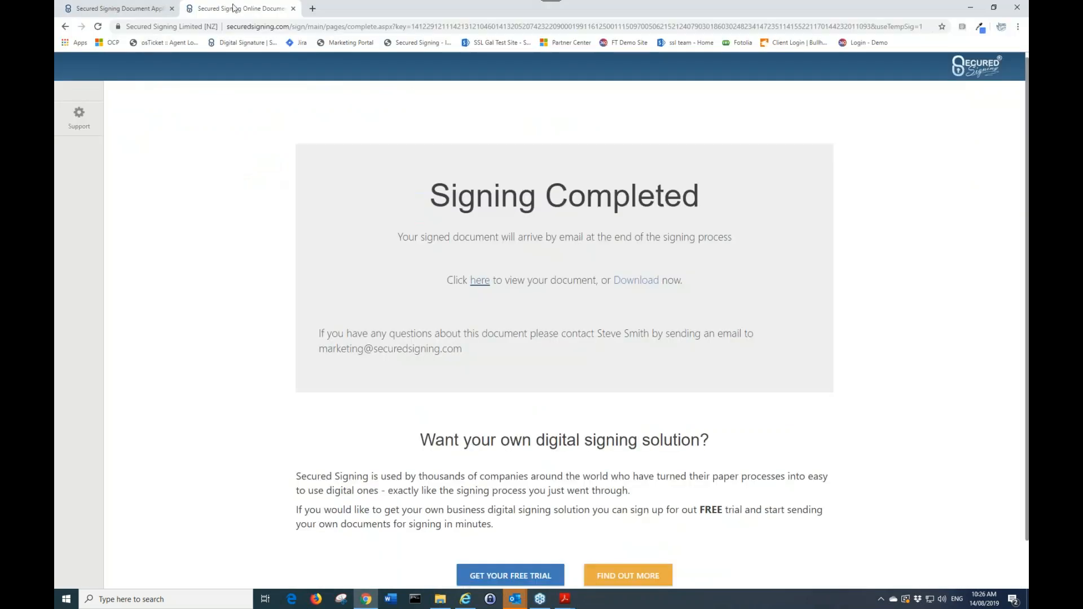
left_click(293, 9)
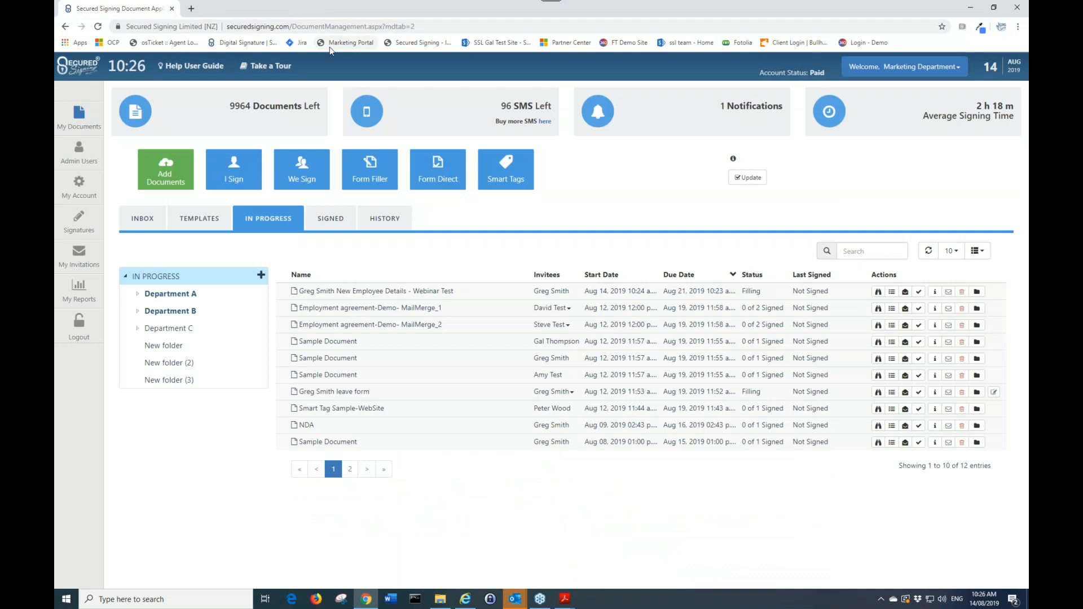
left_click(207, 220)
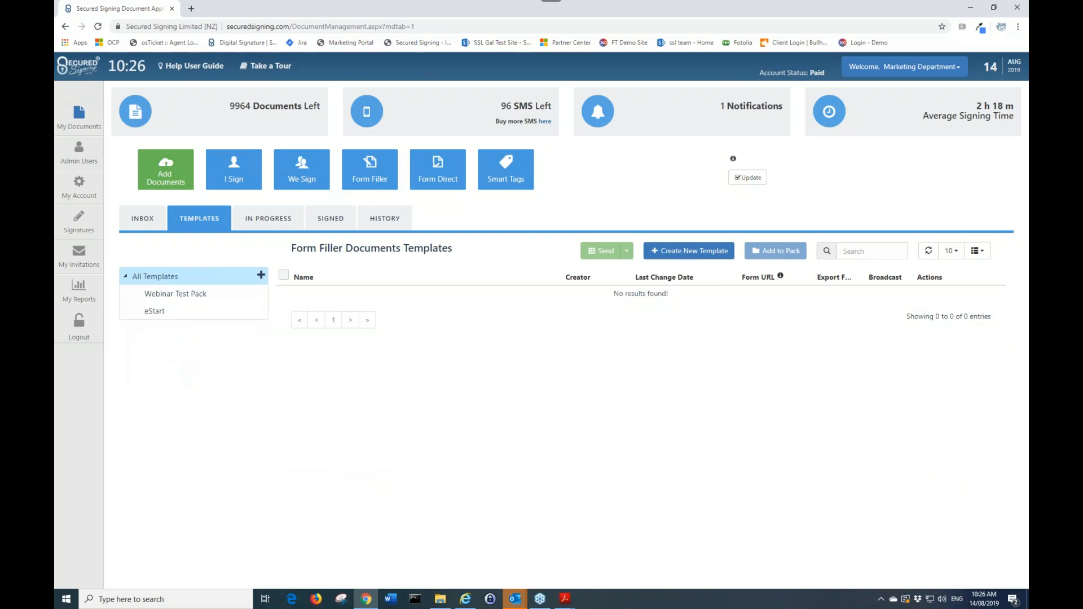
left_click(879, 67)
left_click(871, 120)
key("Return")
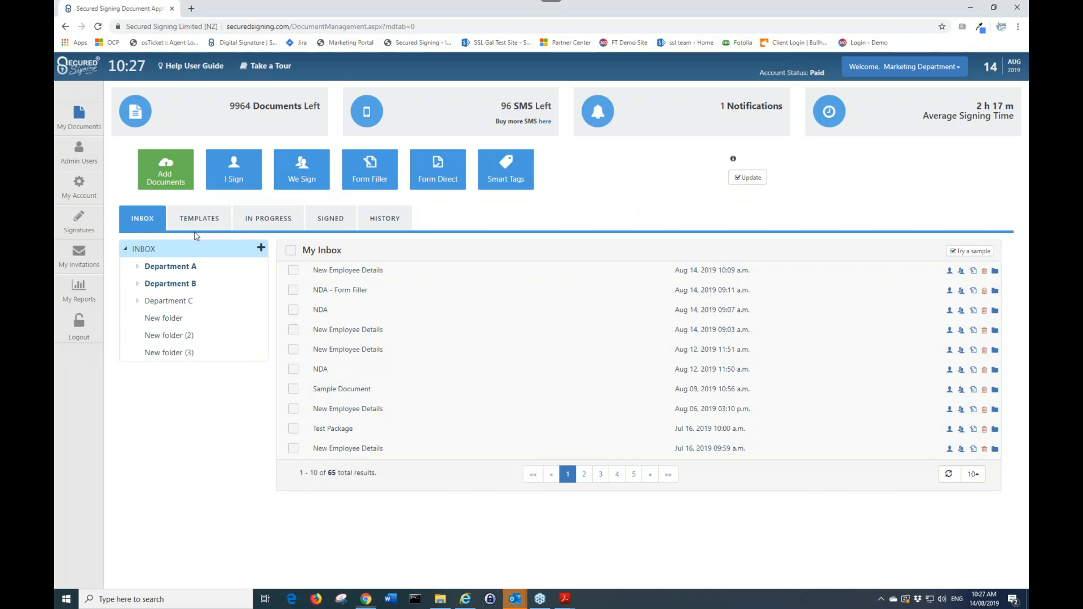
Start a We Sign invitation with the Enable Package option turned on
left_click(199, 220)
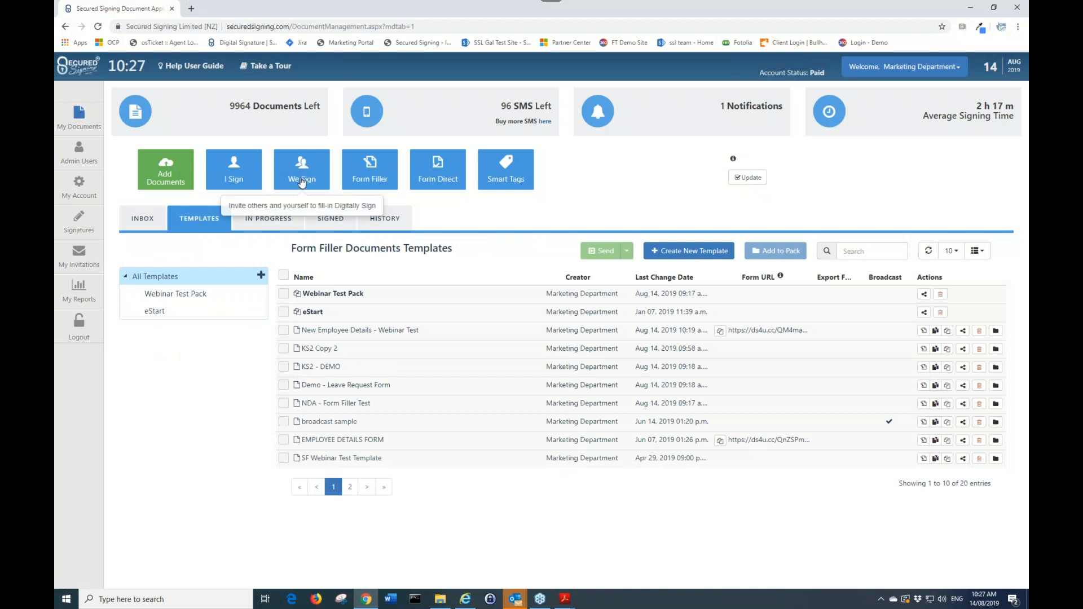
left_click(294, 168)
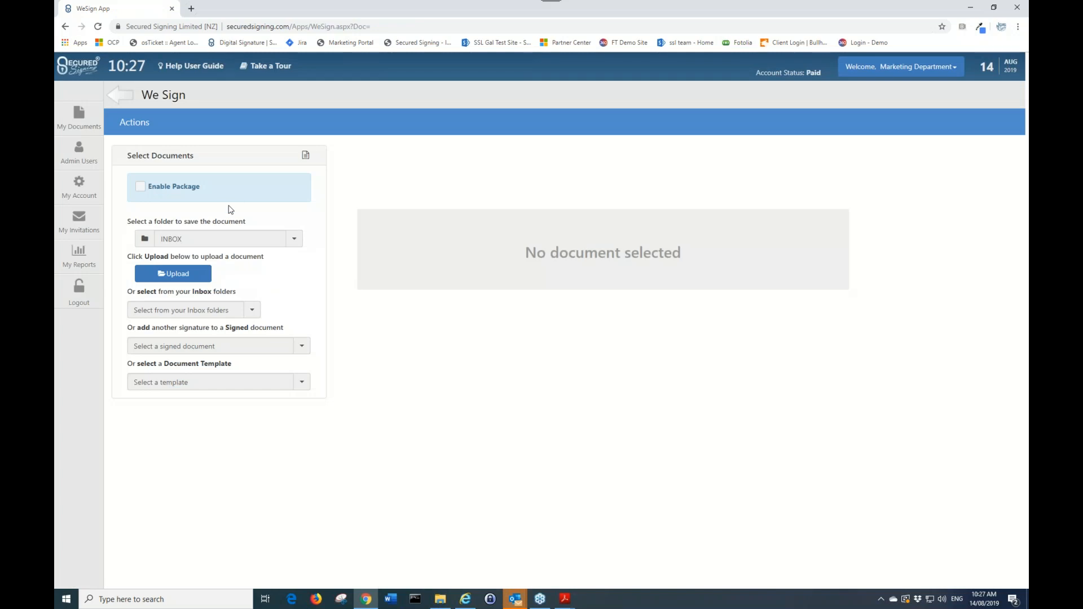
left_click(141, 187)
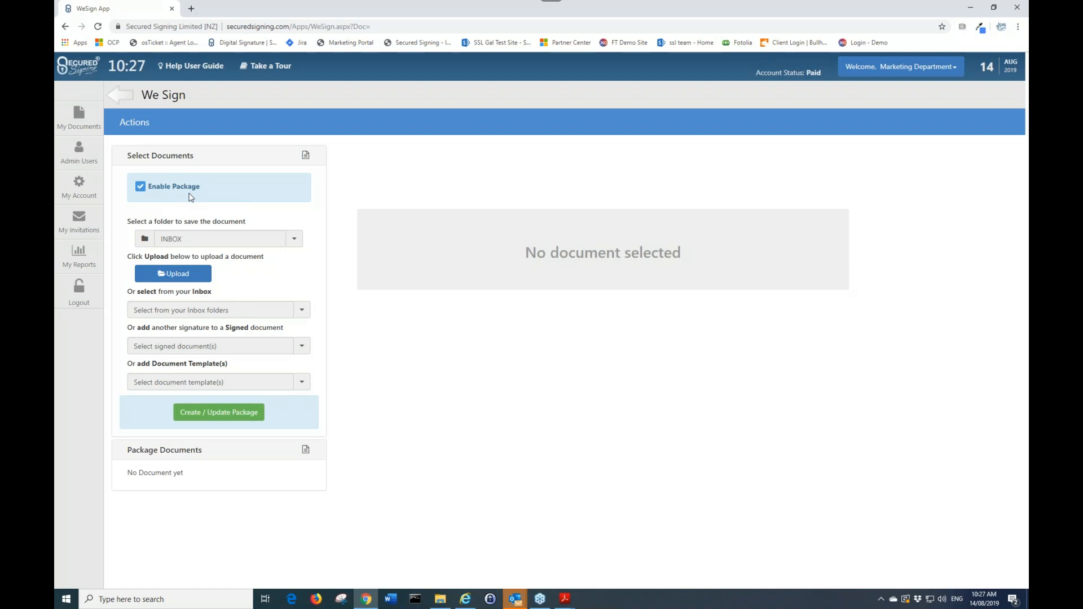
Add the Declaration sample from the Inbox folders to the package
left_click(292, 309)
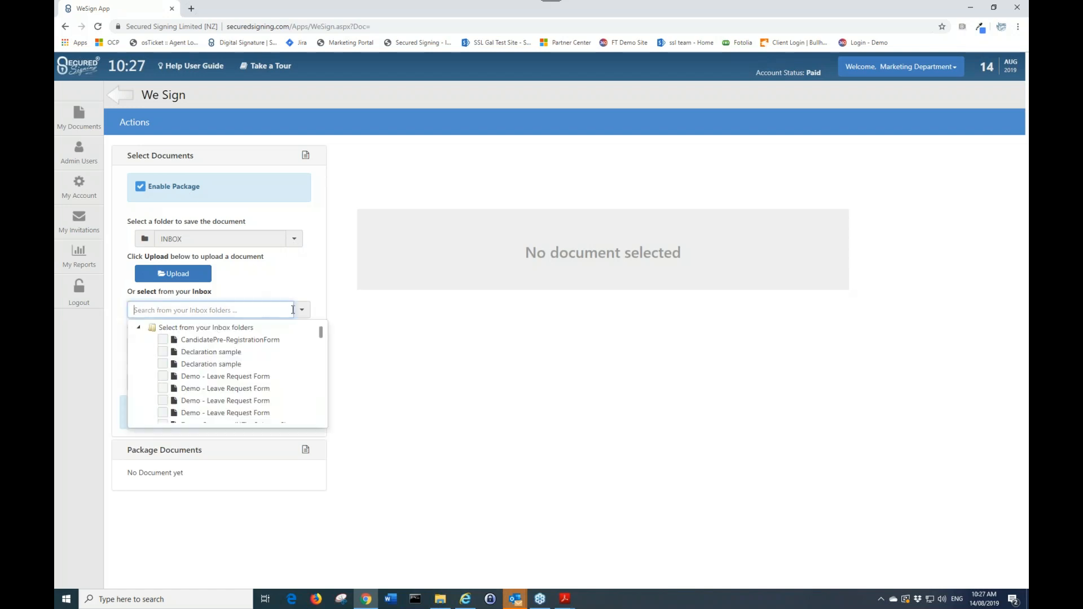
left_click(162, 351)
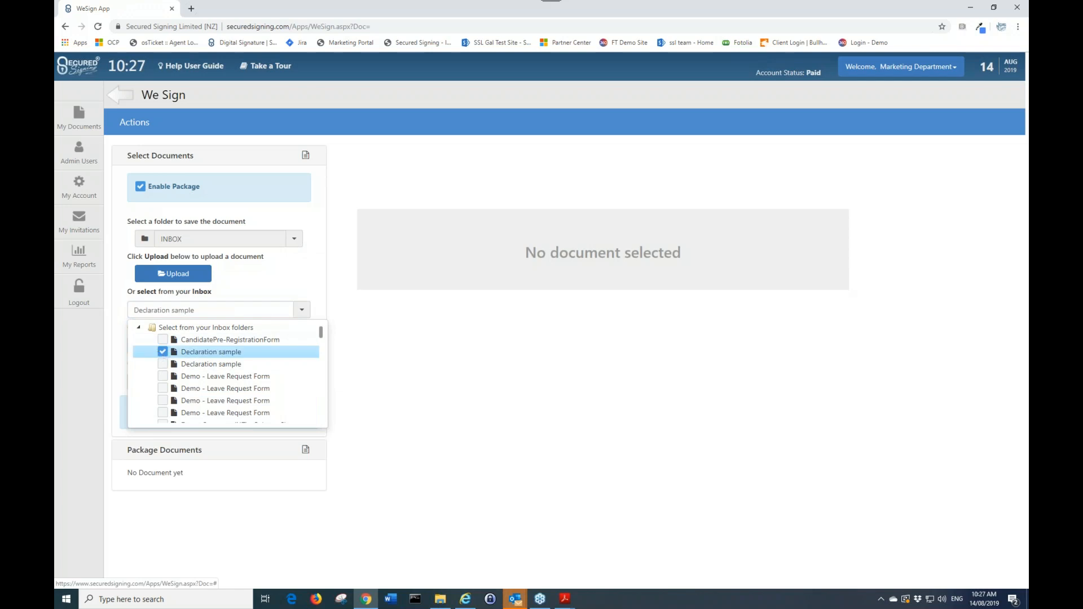
left_click(255, 293)
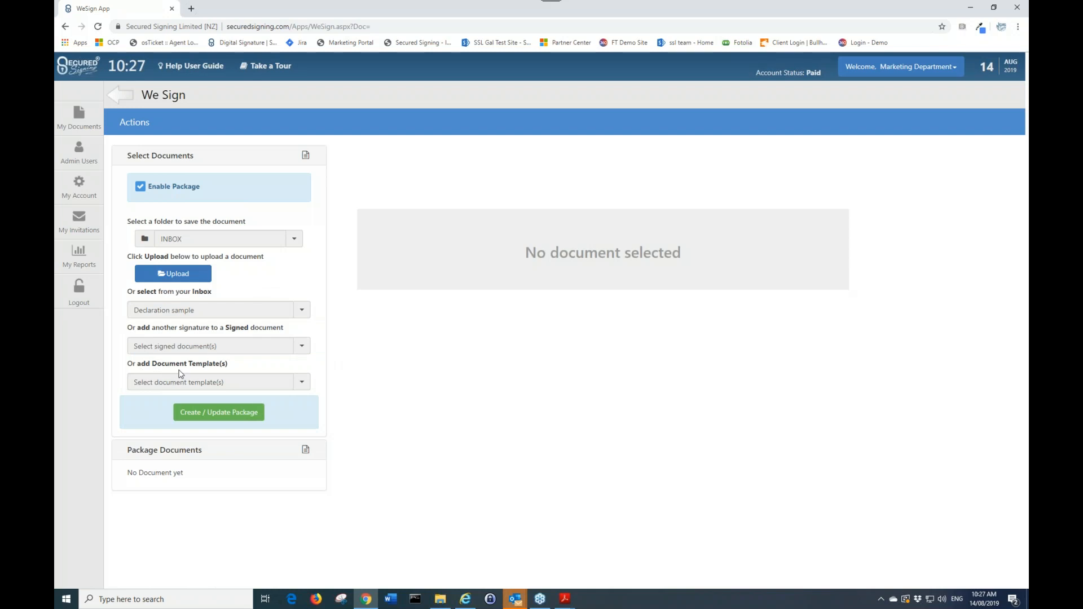
Add the New Employee Details - Webinar Test and NDA - Form Filler Test templates to the package and update it
left_click(286, 383)
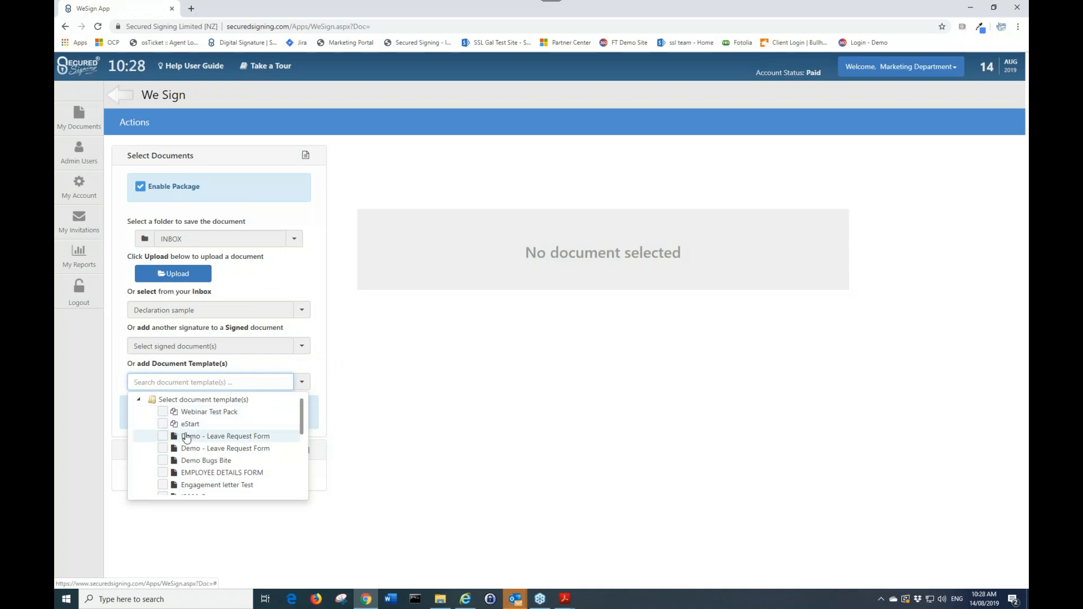
scroll(177, 431, "down", 2)
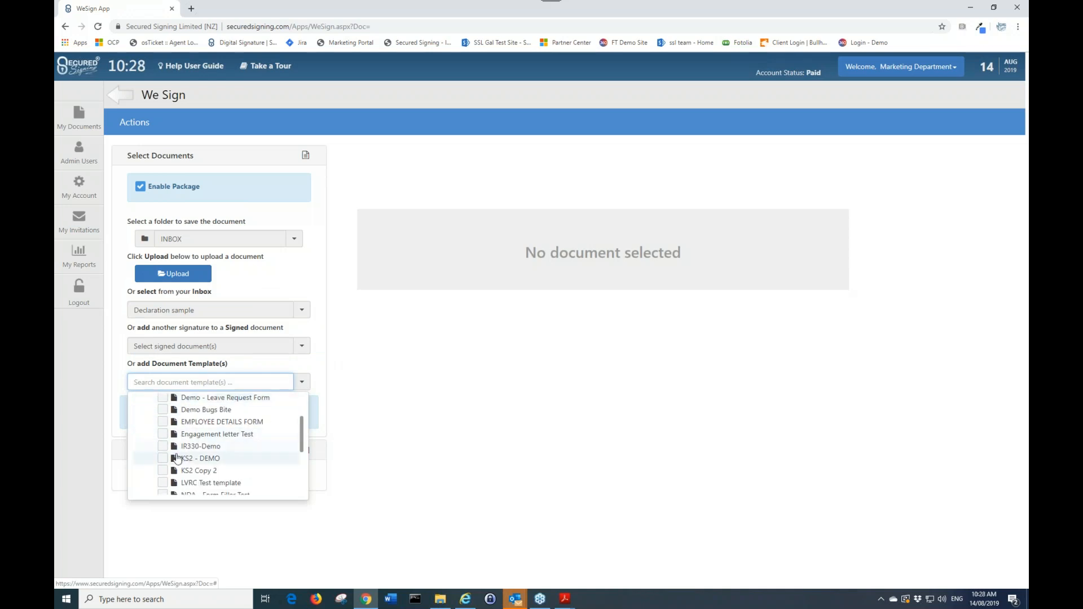
scroll(177, 455, "down", 2)
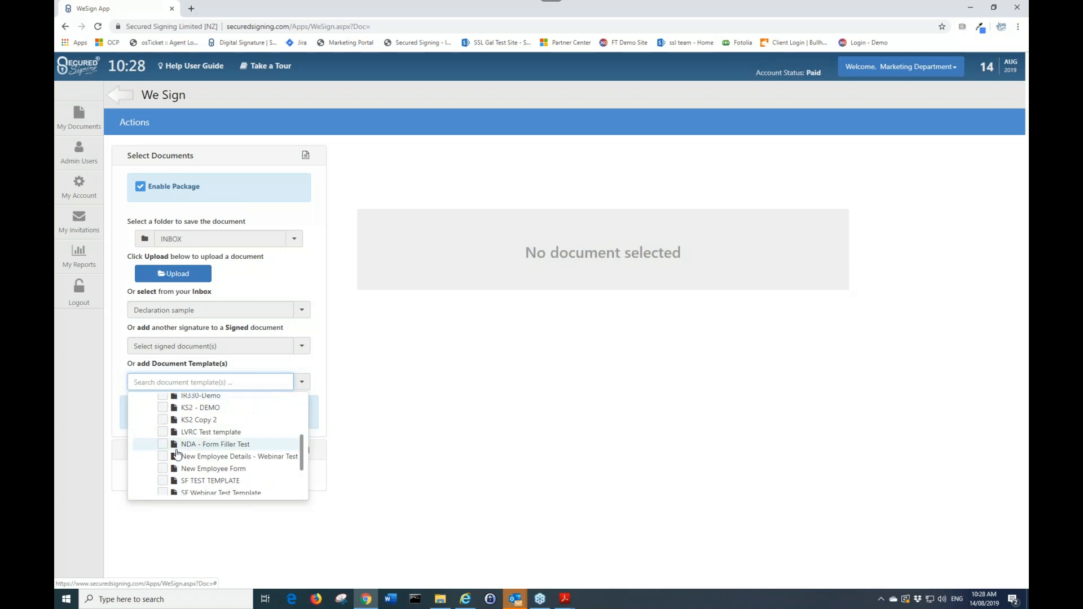
left_click(163, 456)
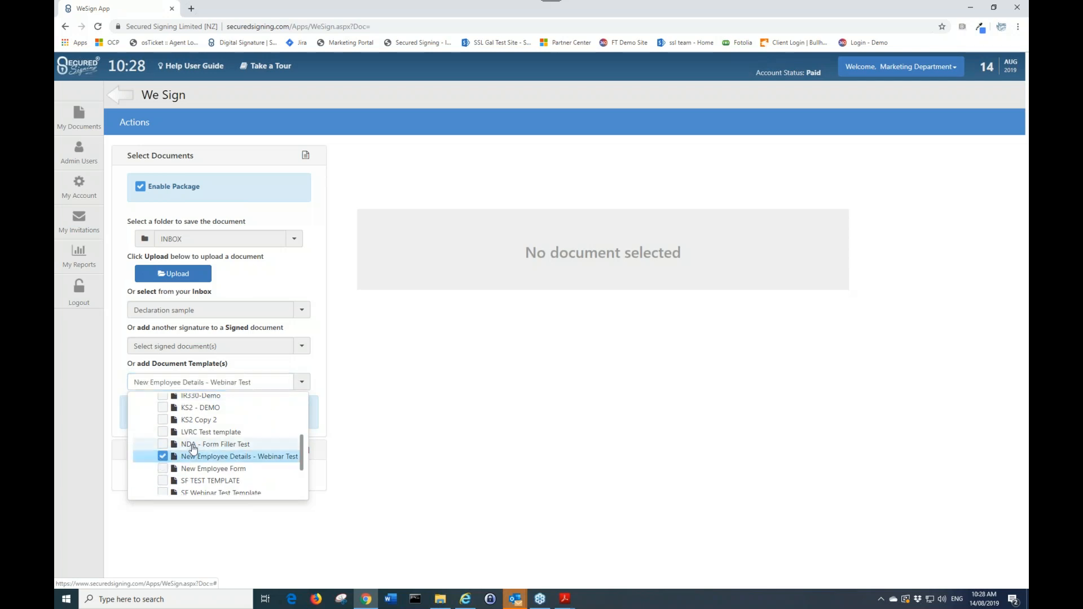
left_click(166, 446)
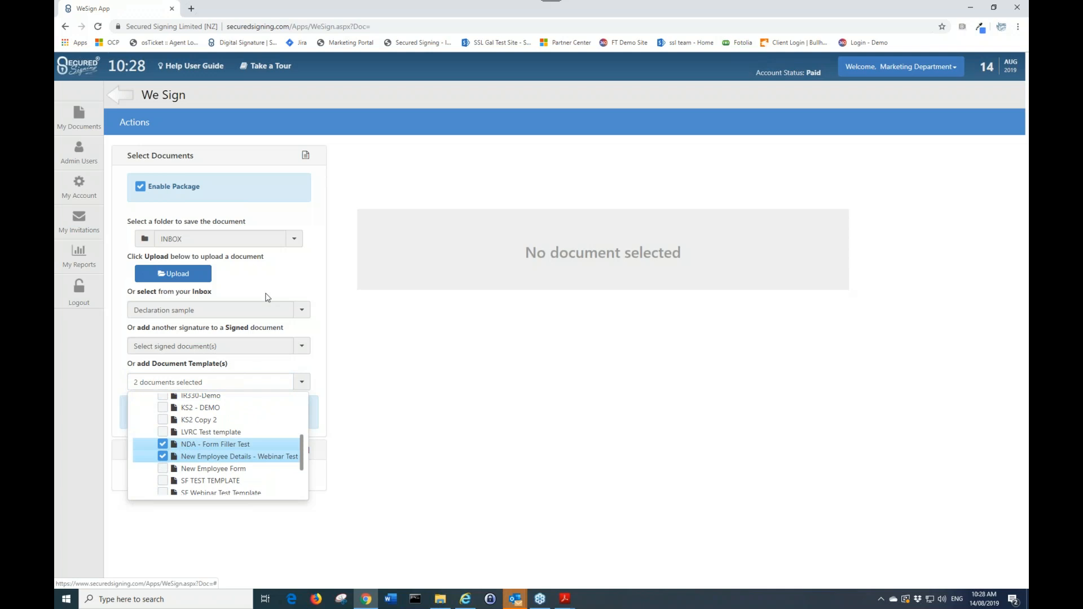
left_click(297, 282)
left_click(217, 412)
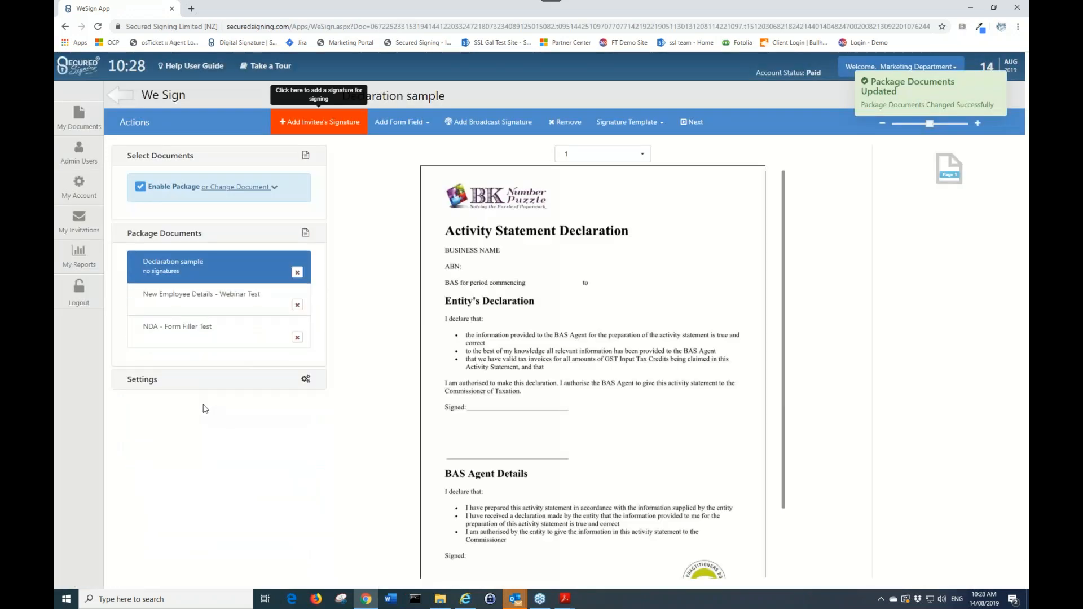
Remove the Declaration sample from the package documents
left_click(296, 273)
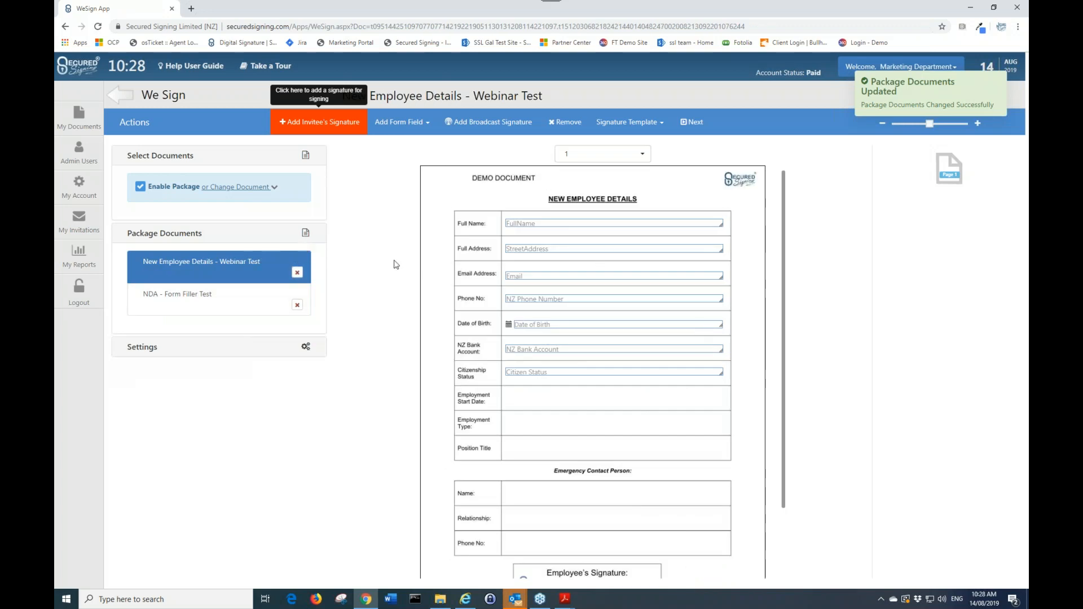
scroll(558, 298, "down", 2)
scroll(561, 317, "up", 2)
scroll(601, 282, "down", 2)
scroll(602, 290, "up", 1)
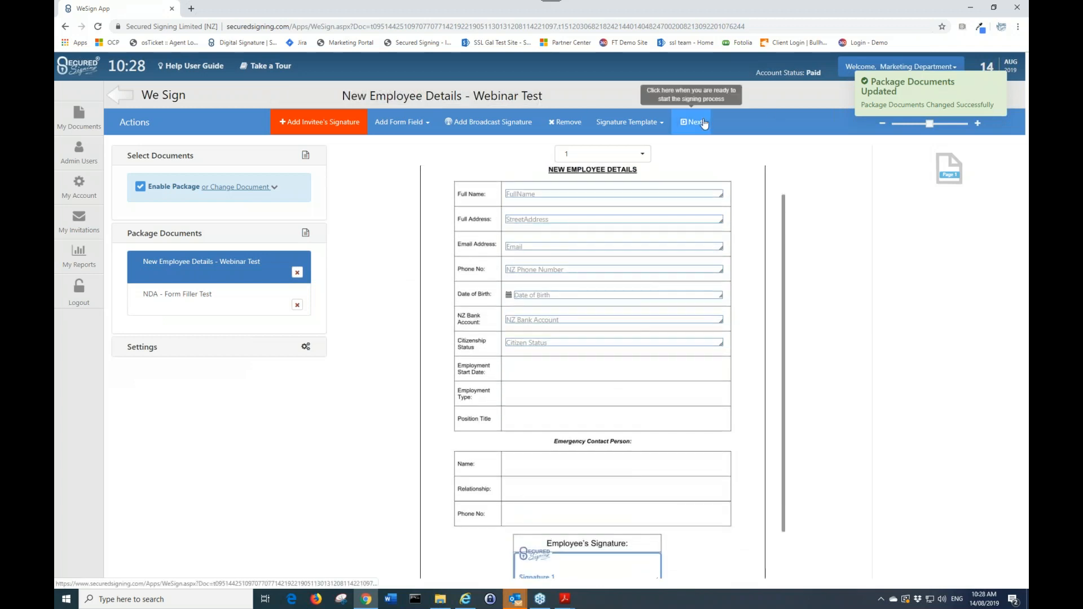
Start the invitation workflow, name the package Webinar Test and disable additional notification recipients
left_click(177, 293)
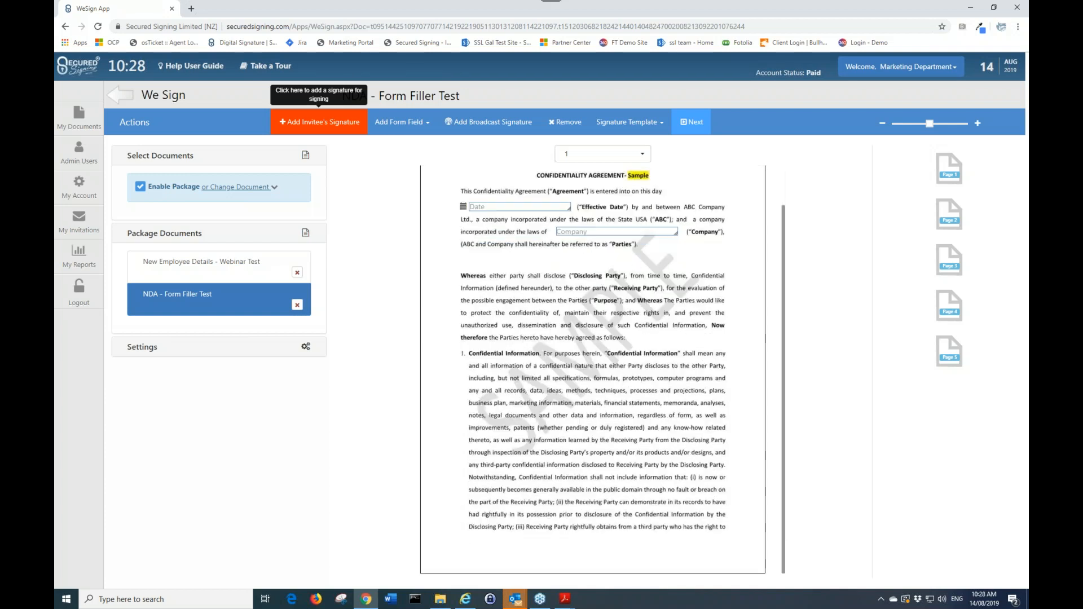
left_click(691, 122)
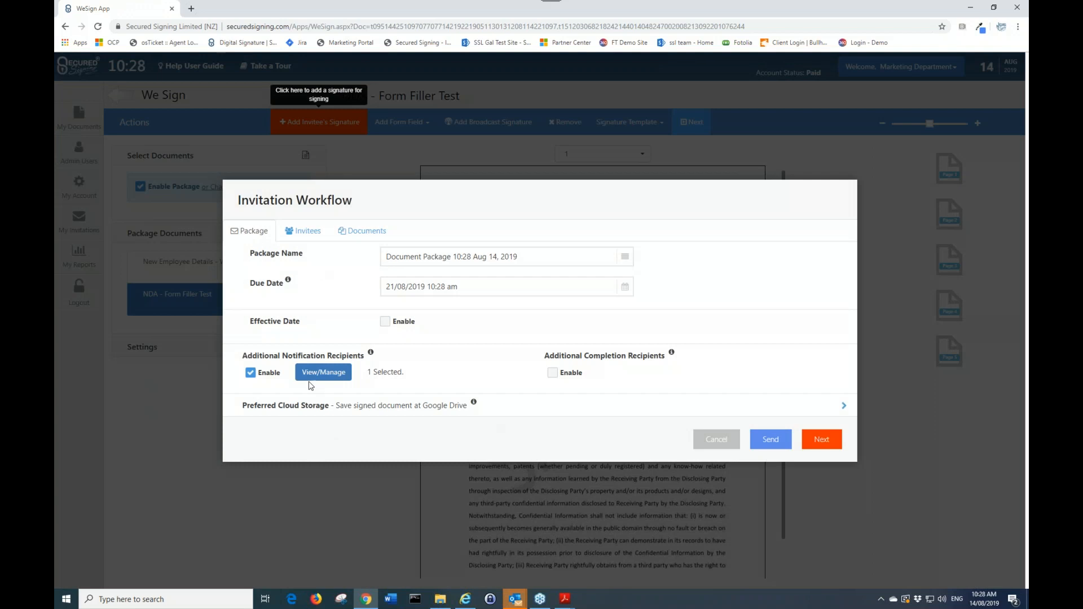
left_click(407, 251)
left_click_drag(520, 257, 382, 253)
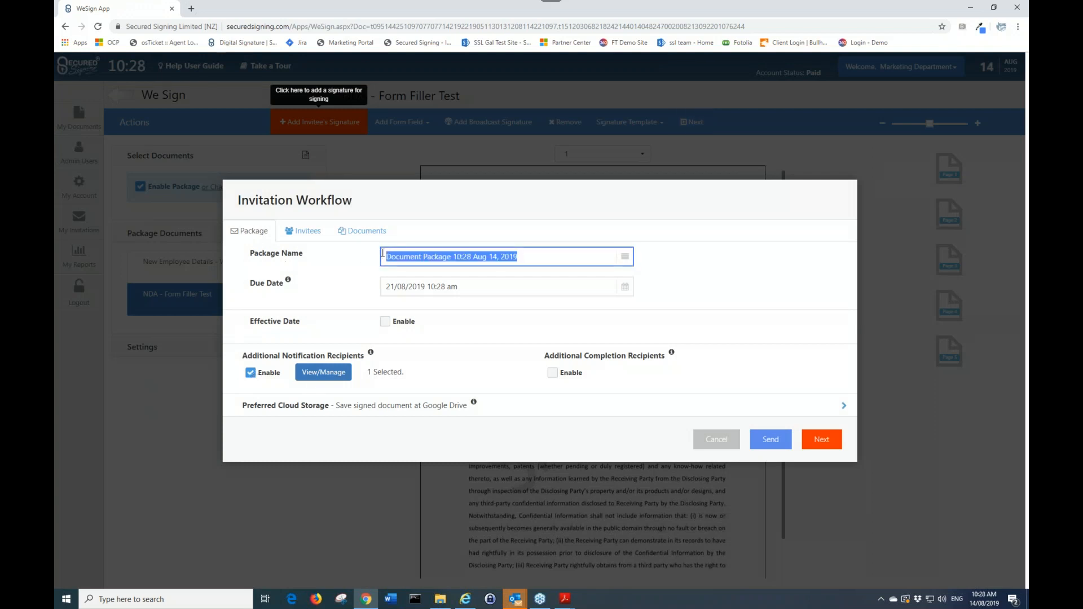
type("Webinar Test")
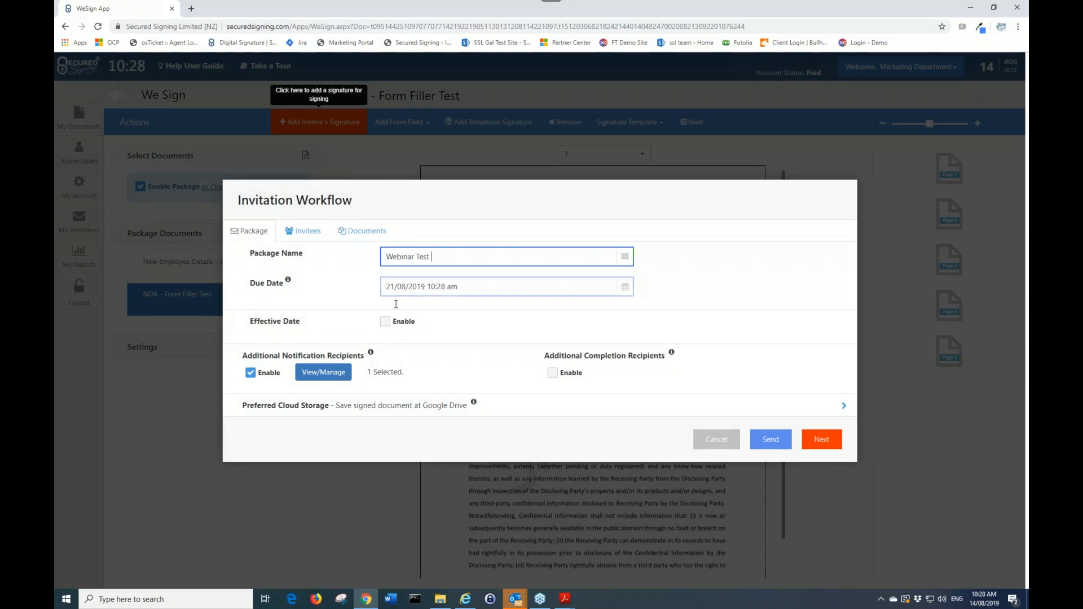
left_click(250, 373)
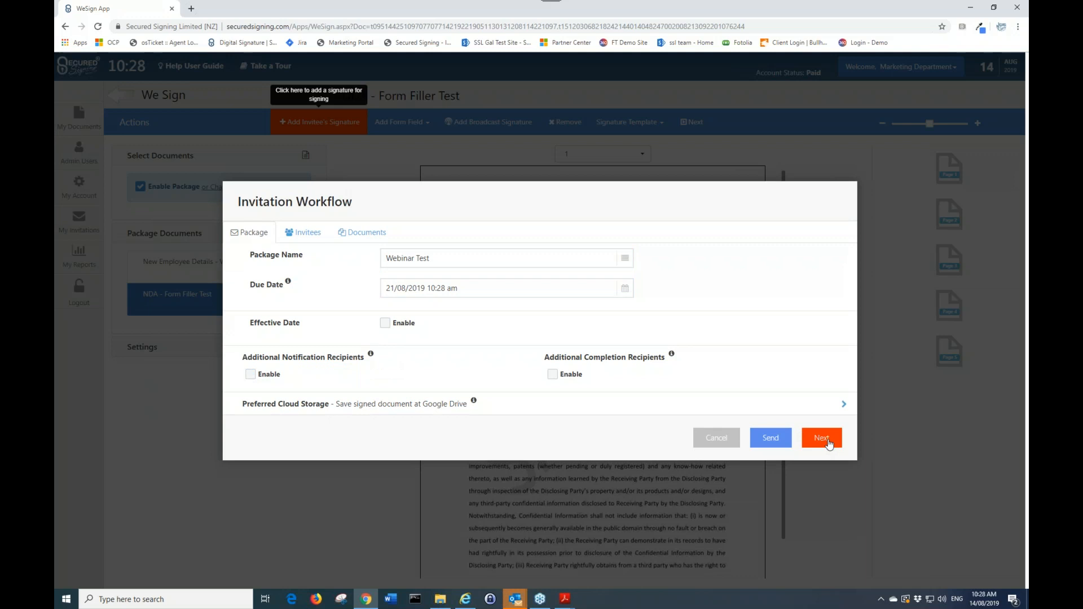
left_click(821, 439)
Add the invitee from the saved contact suggestions and turn off SMS notification, SMS authentication and review before signing
left_click(352, 329)
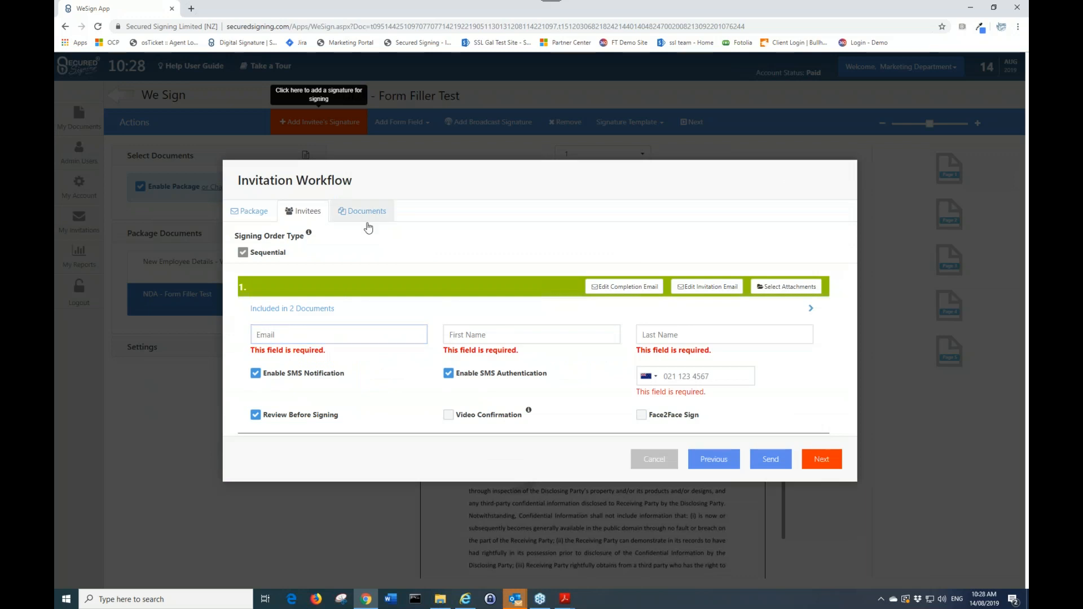
type("greg")
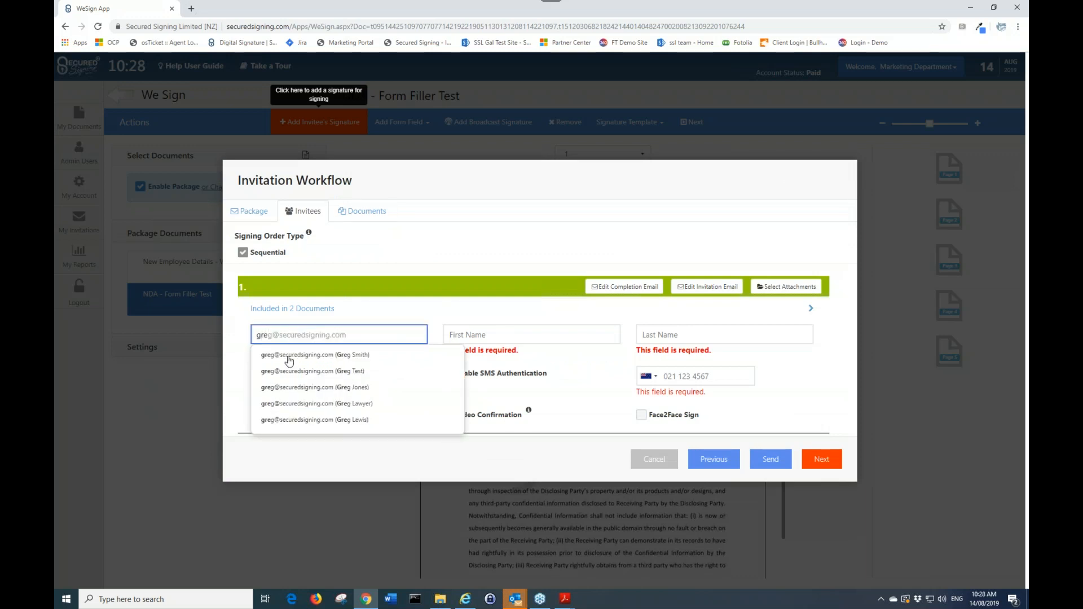
left_click(289, 360)
left_click(255, 372)
left_click(255, 402)
left_click(448, 374)
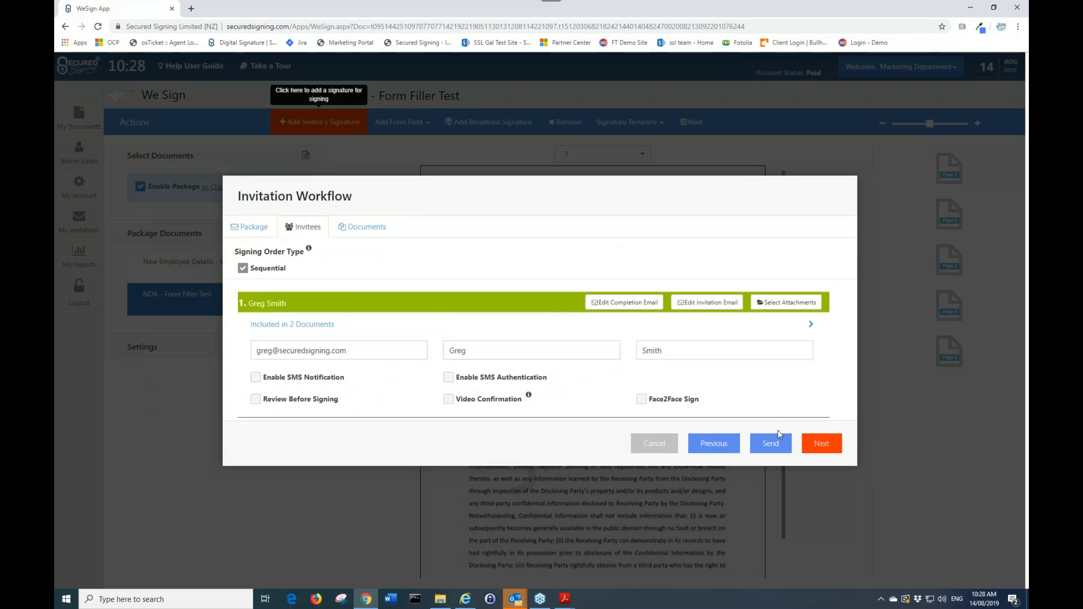
left_click(821, 444)
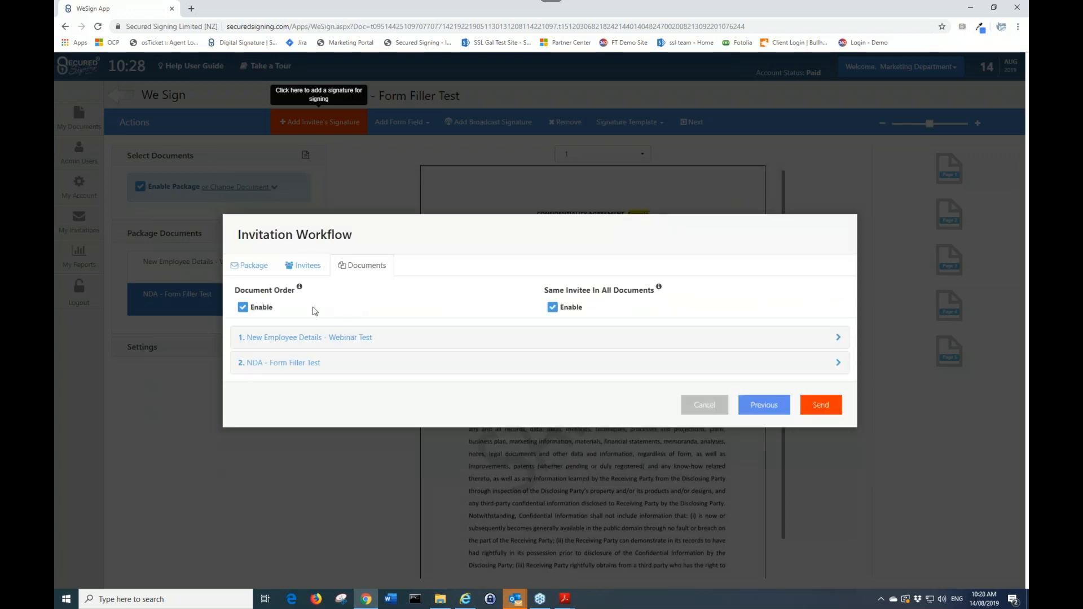
Move NDA - Form Filler Test first in the document order, send the package invitations and return to My Documents
left_click_drag(336, 344, 330, 361)
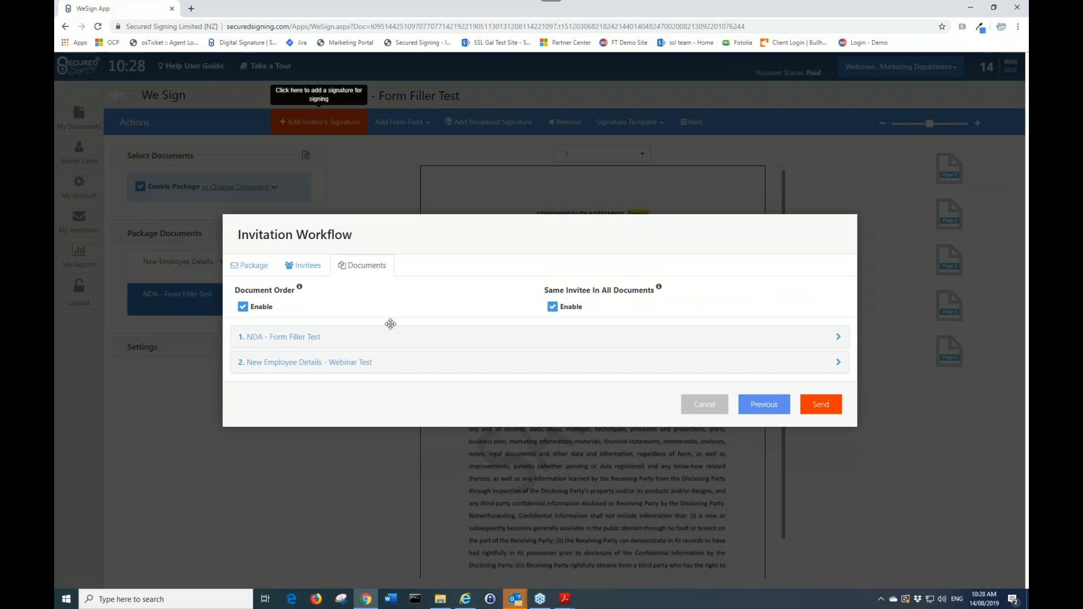
left_click(819, 404)
left_click(643, 366)
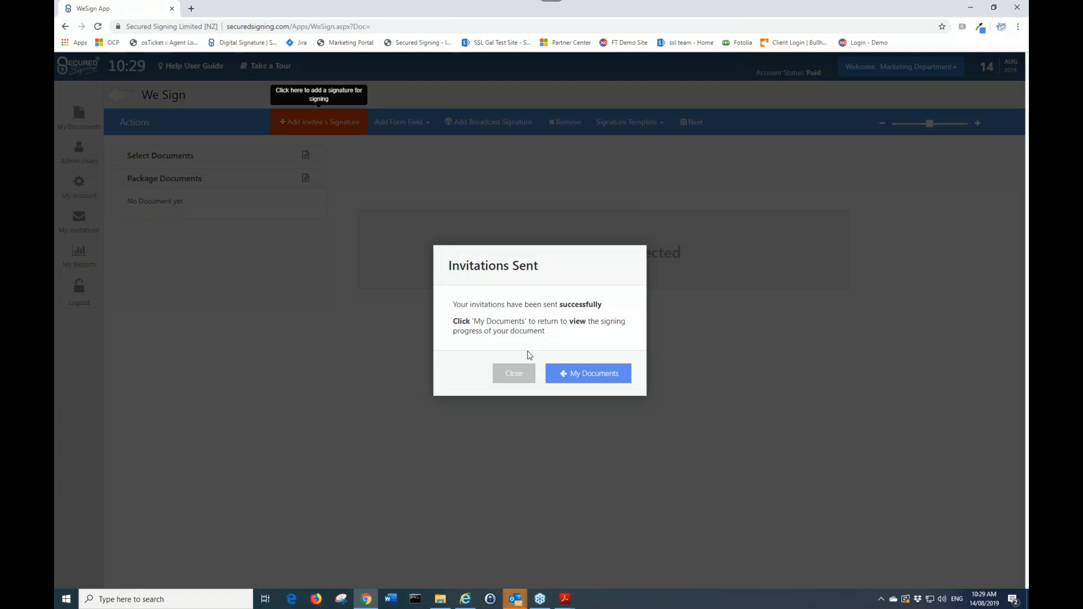
left_click(599, 379)
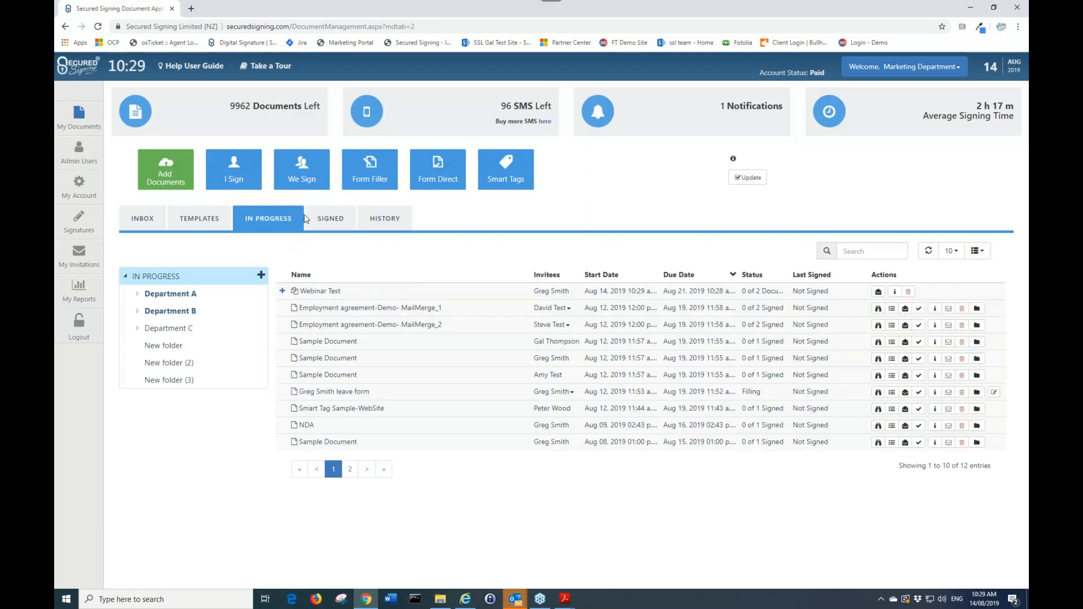
Expand the Webinar Test package in the in-progress list to view its documents
left_click(282, 291)
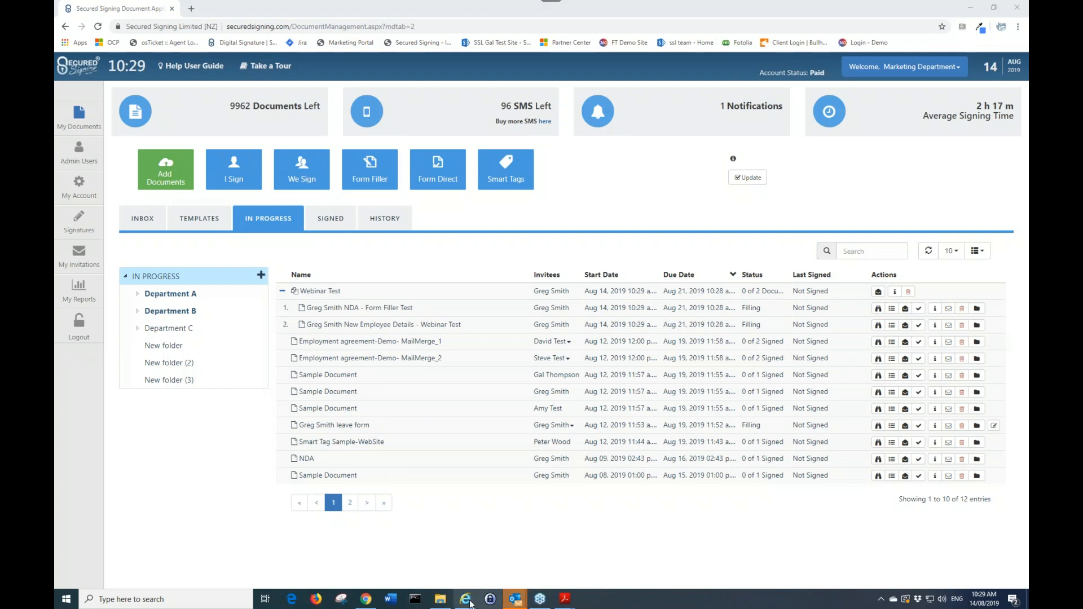
mouse_move(466, 603)
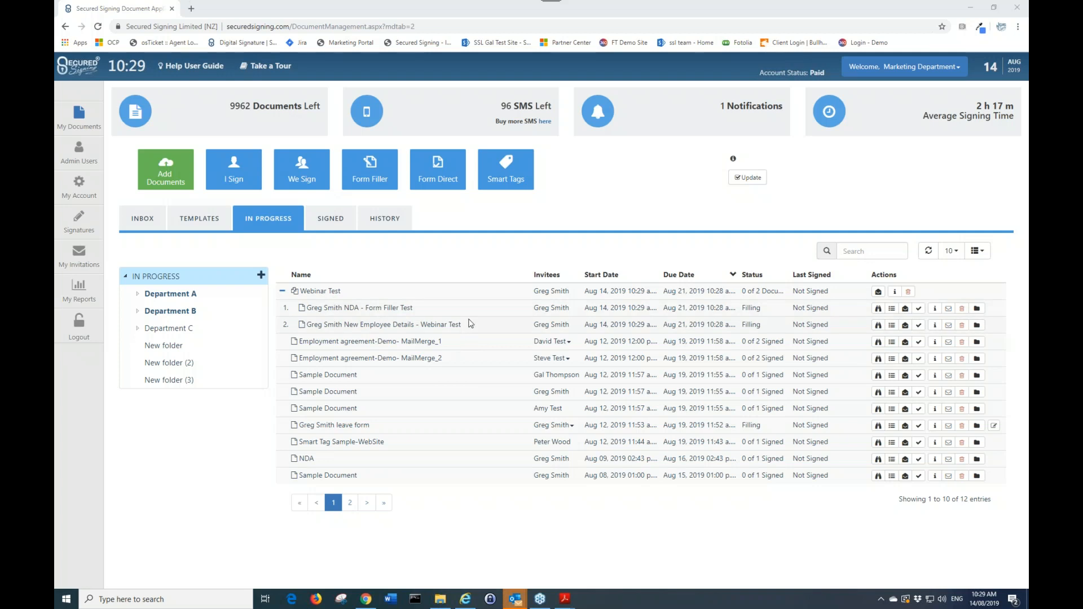
left_click(198, 221)
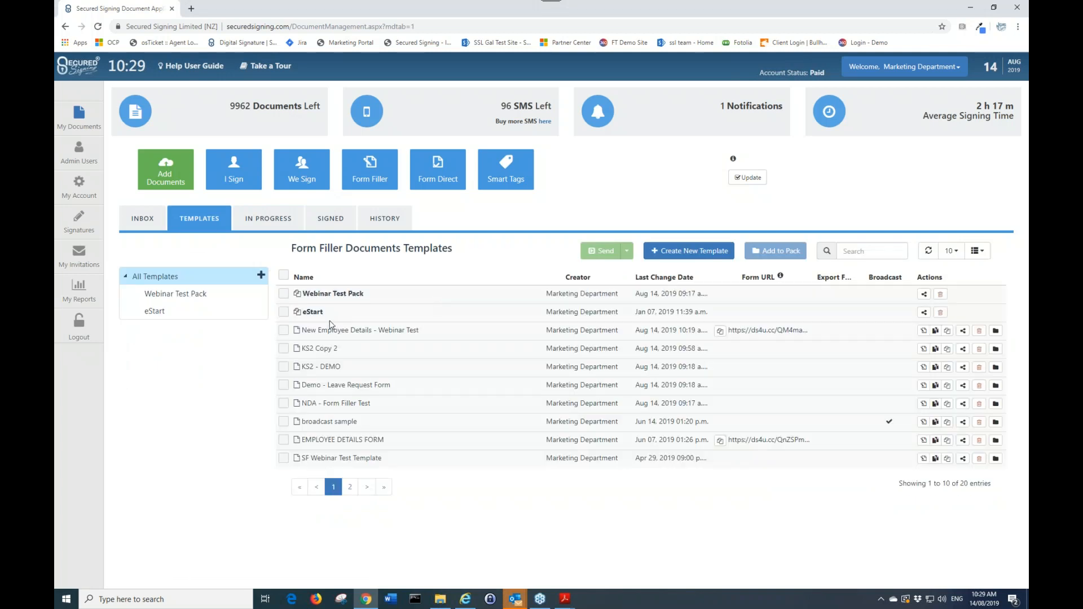
left_click(283, 294)
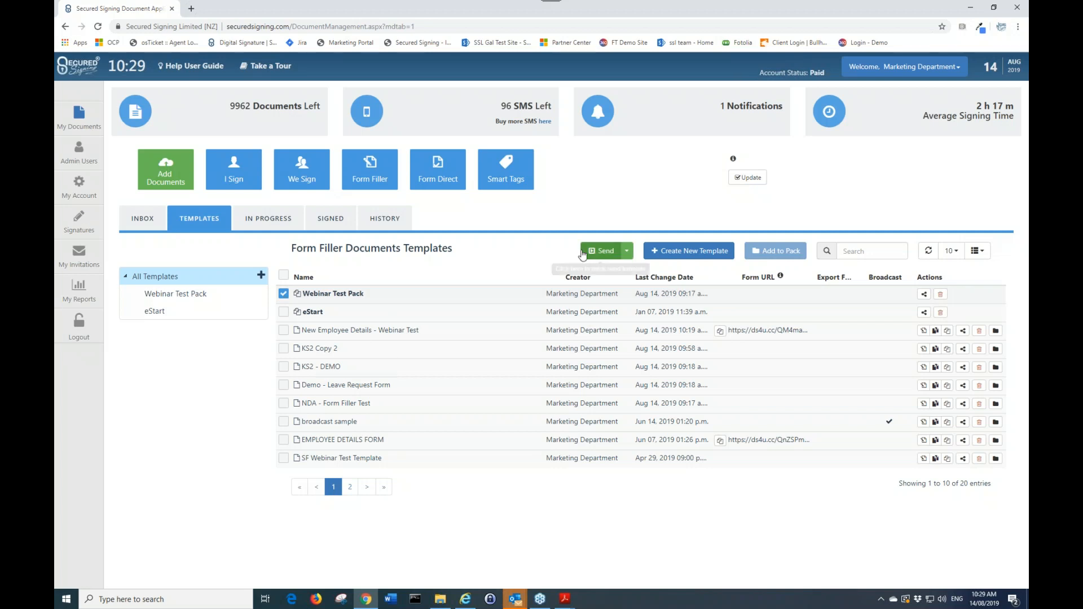
left_click(602, 253)
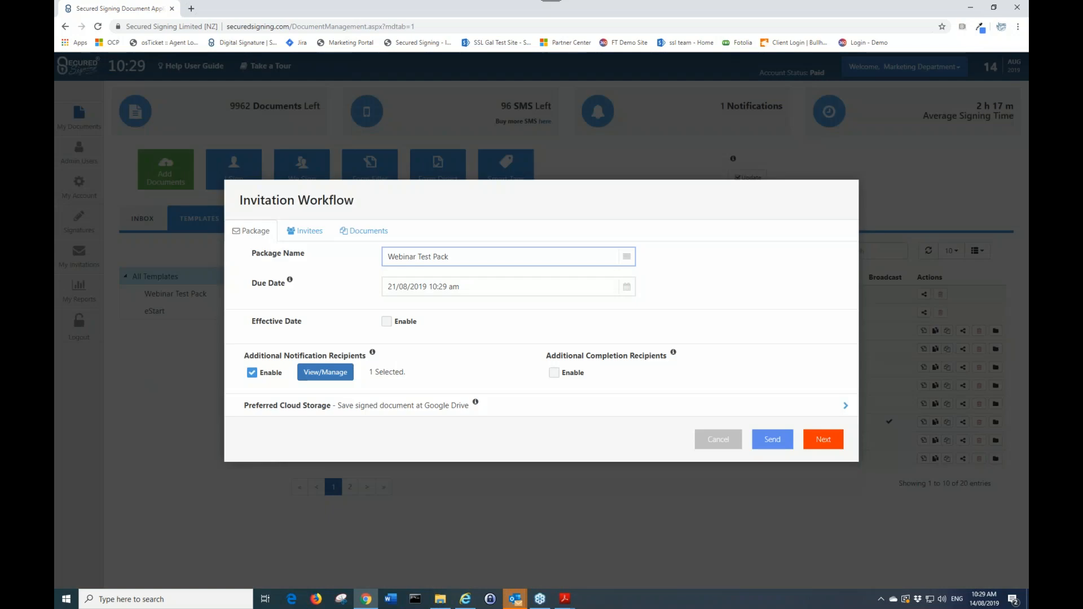
left_click(734, 440)
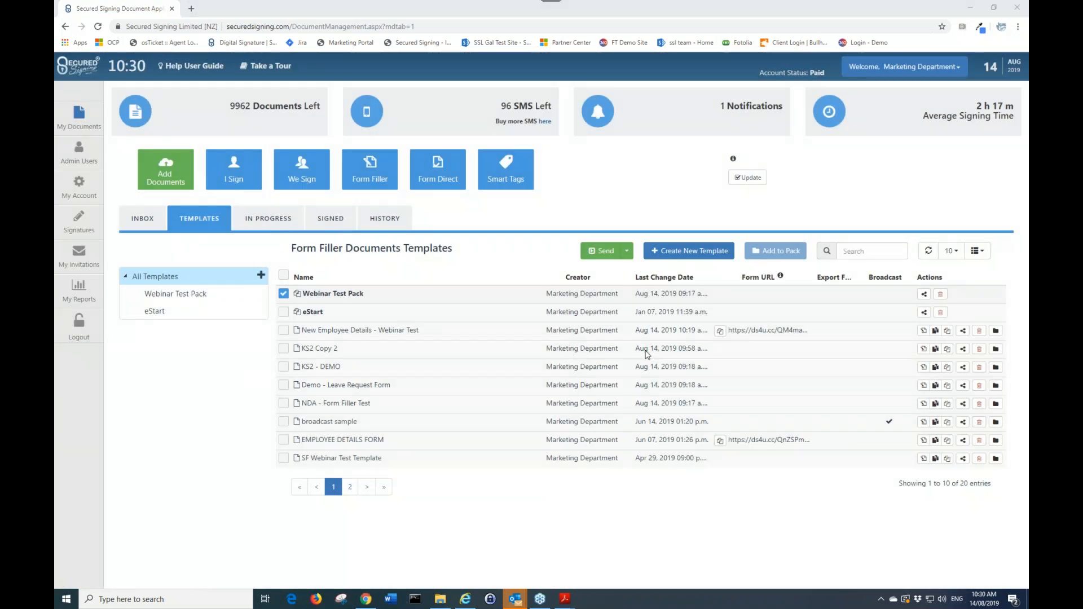
Switch to the webinar slides PDF in Acrobat Reader, maximize it and scroll to the final slides
mouse_move(565, 598)
left_click(502, 544)
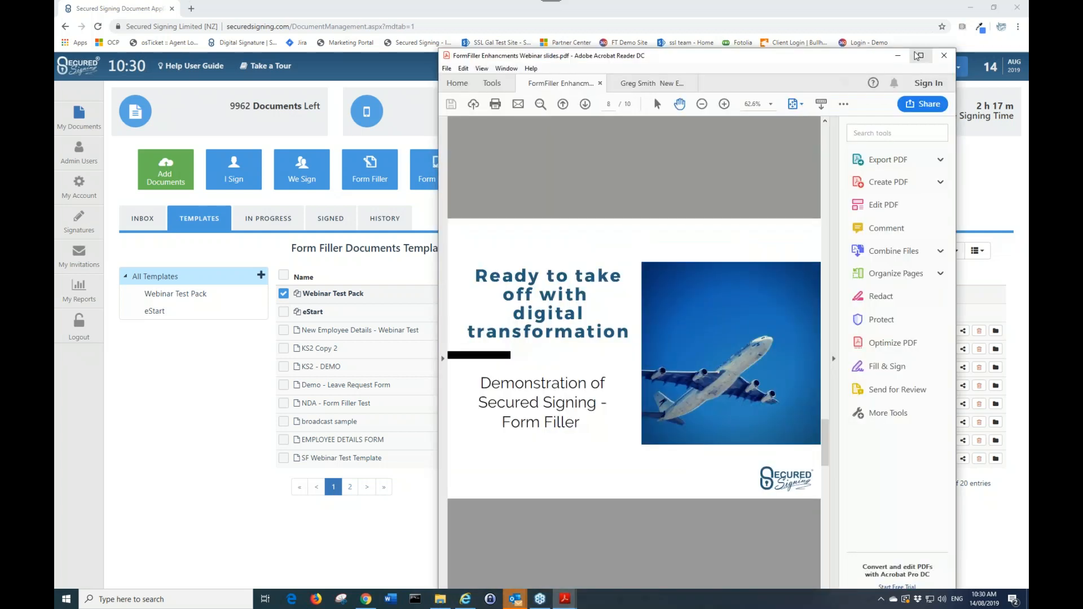
left_click(920, 55)
scroll(441, 232, "down", 3)
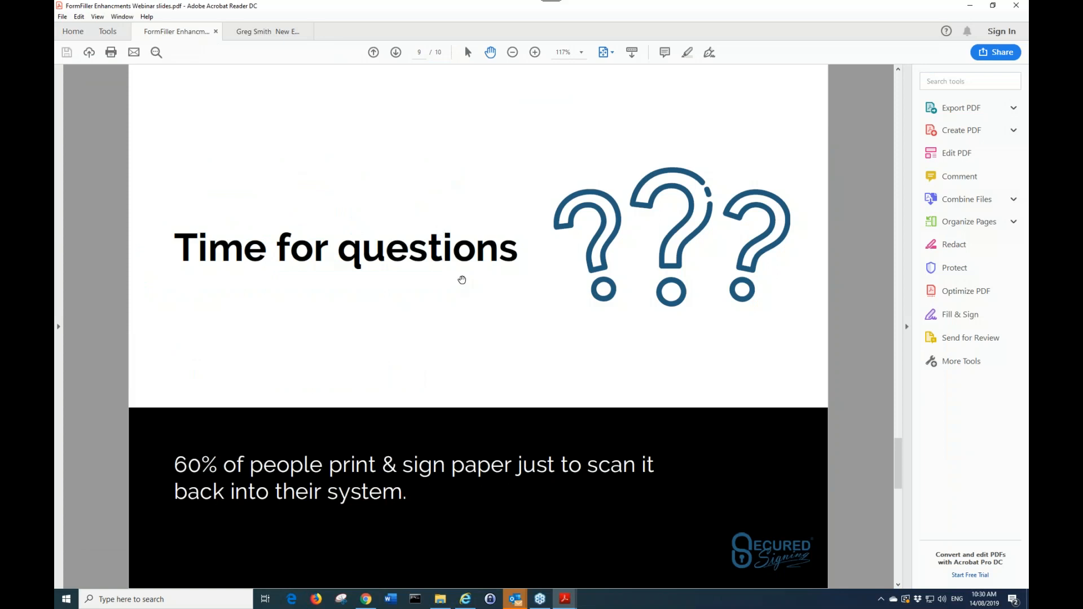
scroll(461, 279, "down", 3)
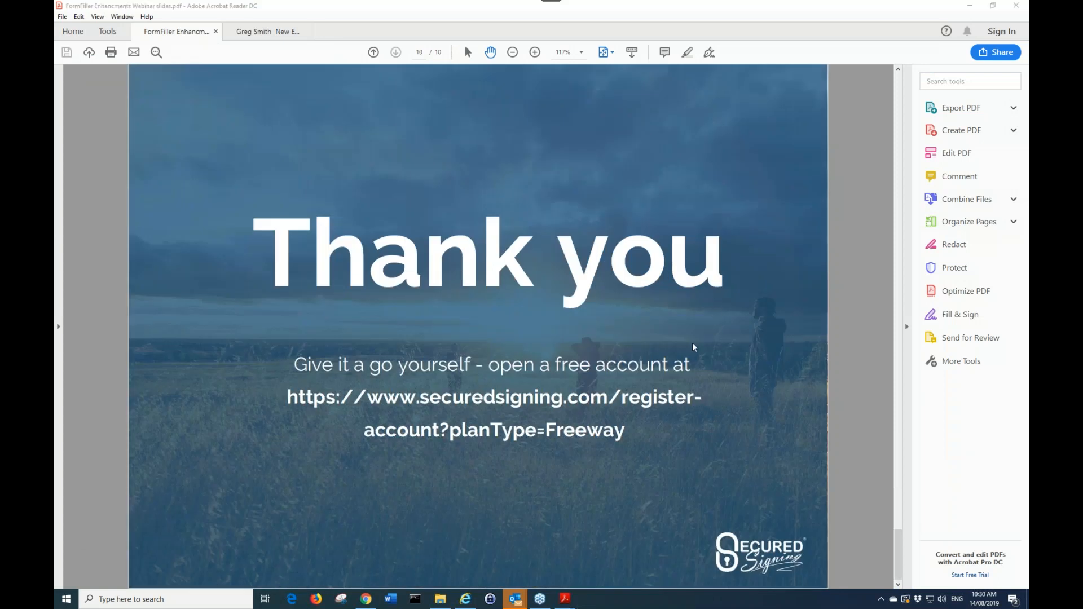